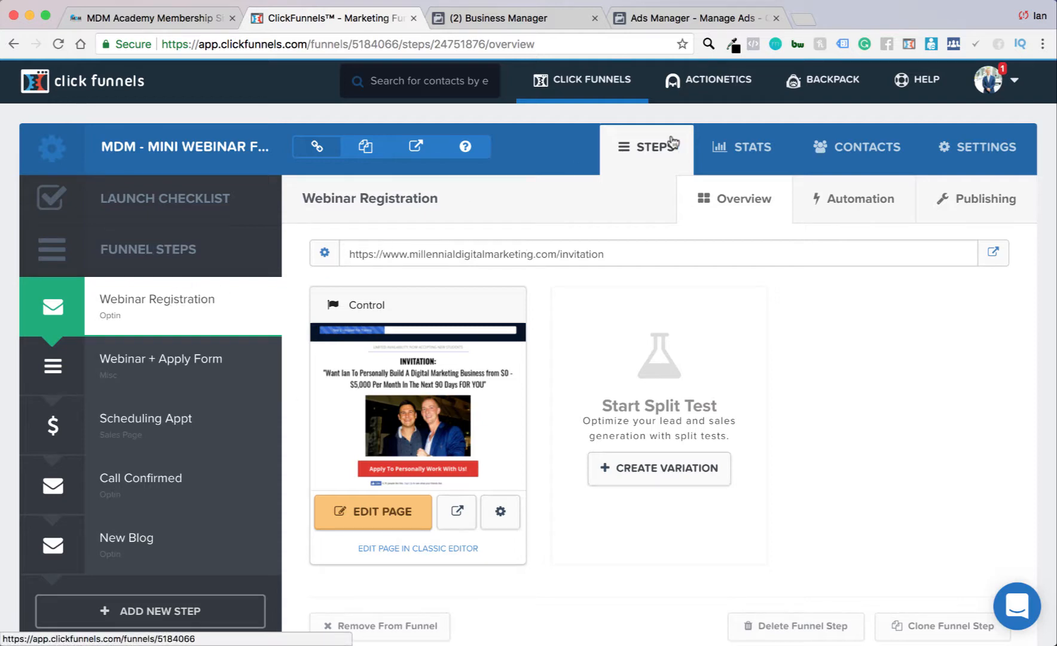
- Create a new Actionetics email list named MDM Affiliate, without a group tag or Smart list filtering
mouse_move(725, 97)
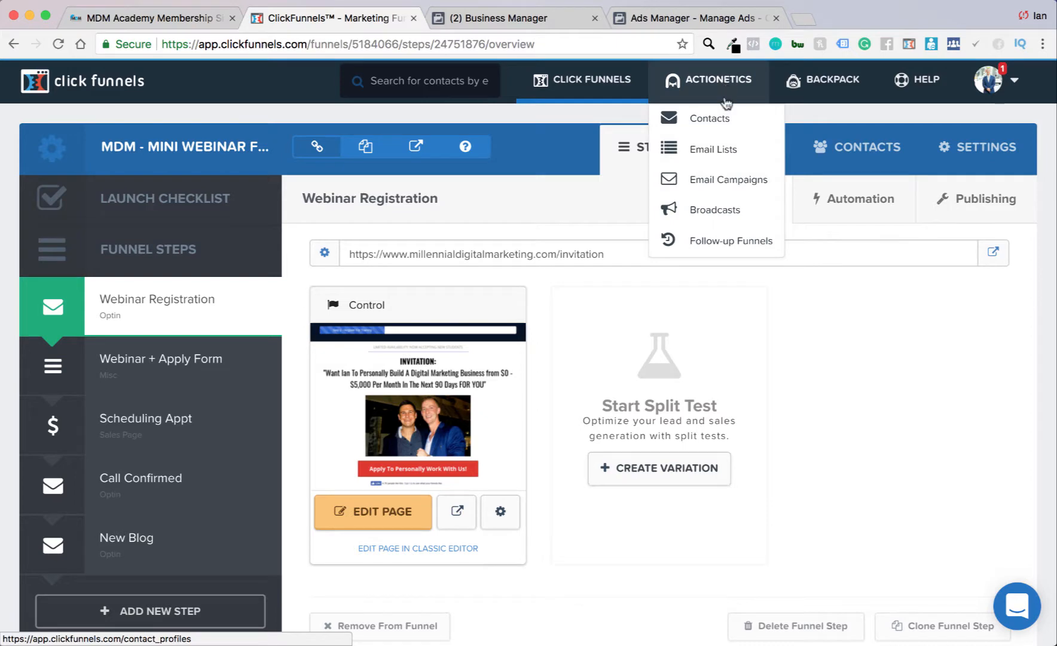
left_click(717, 151)
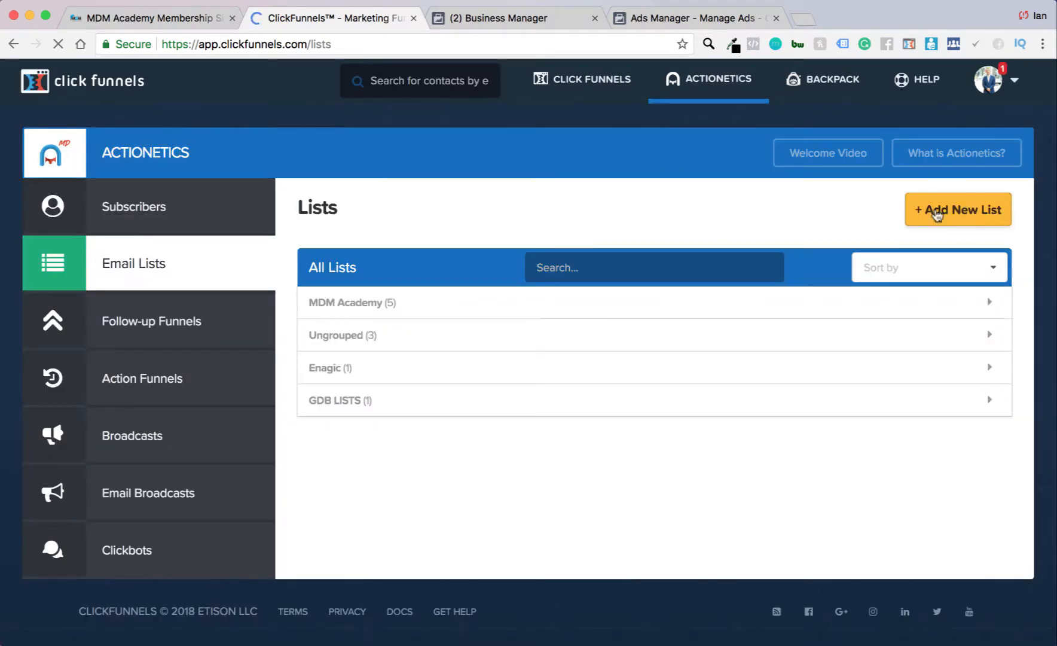
left_click(937, 214)
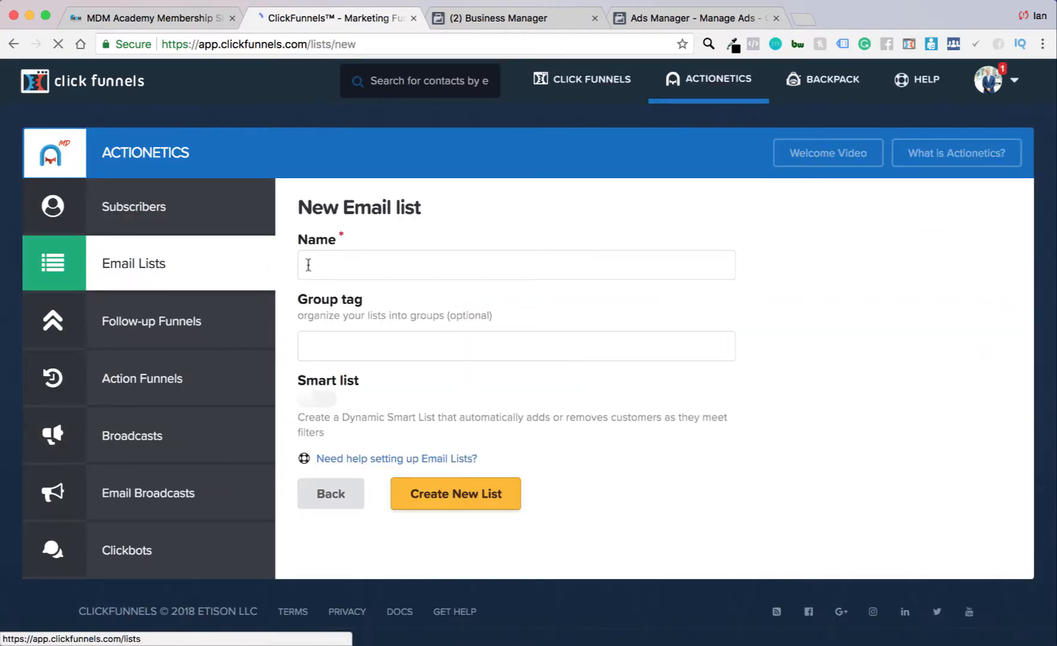
left_click(308, 265)
type("MD")
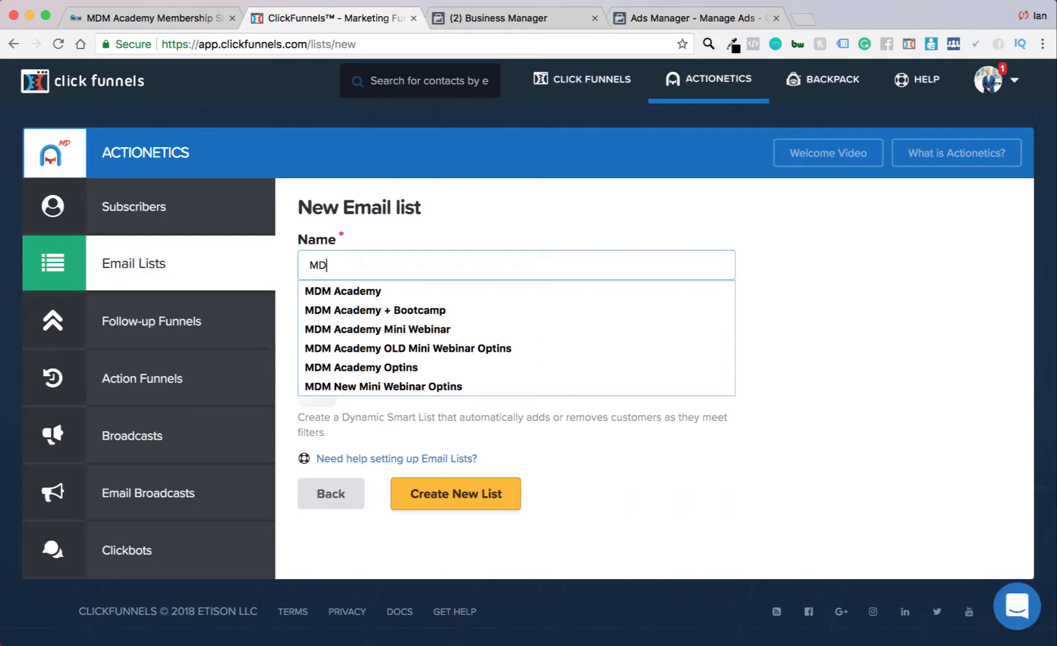
type("M Affiliate")
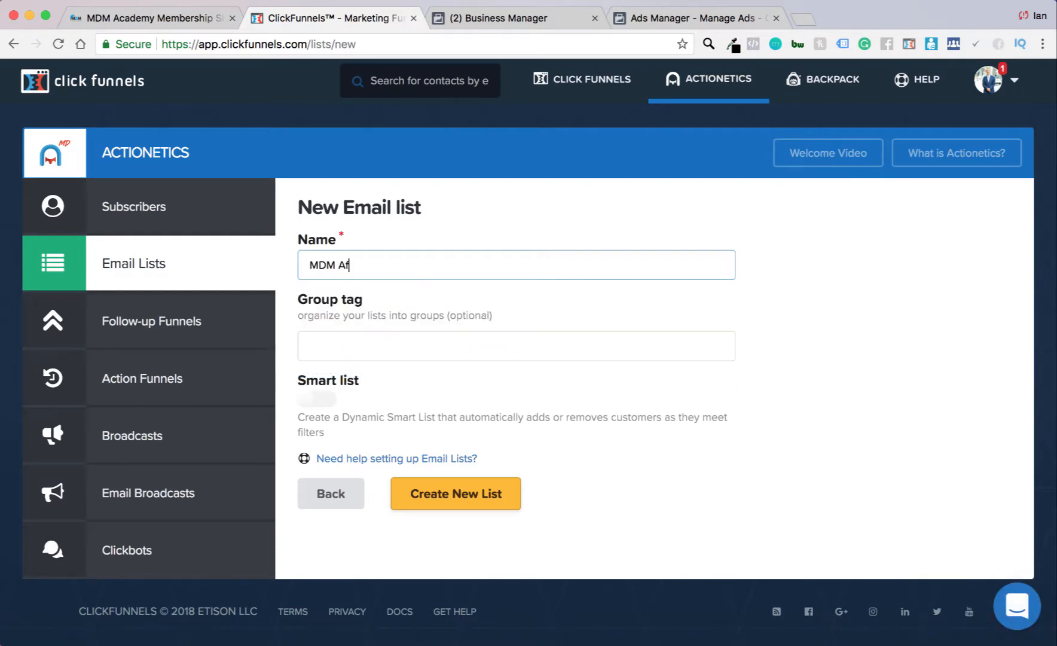
left_click(404, 354)
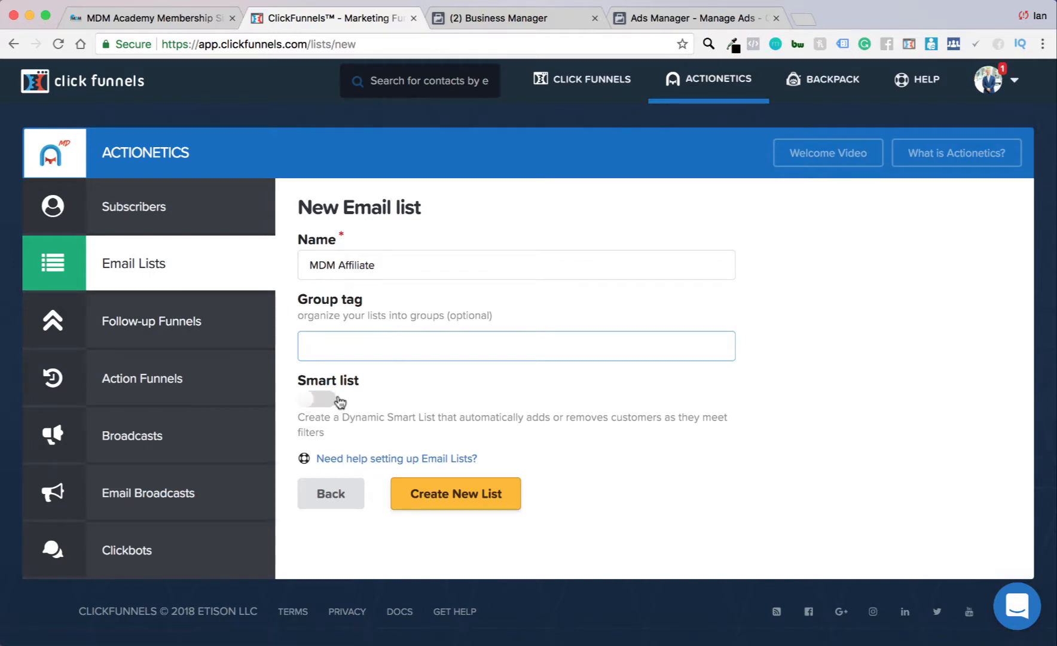
double_click(299, 432)
left_click(358, 424)
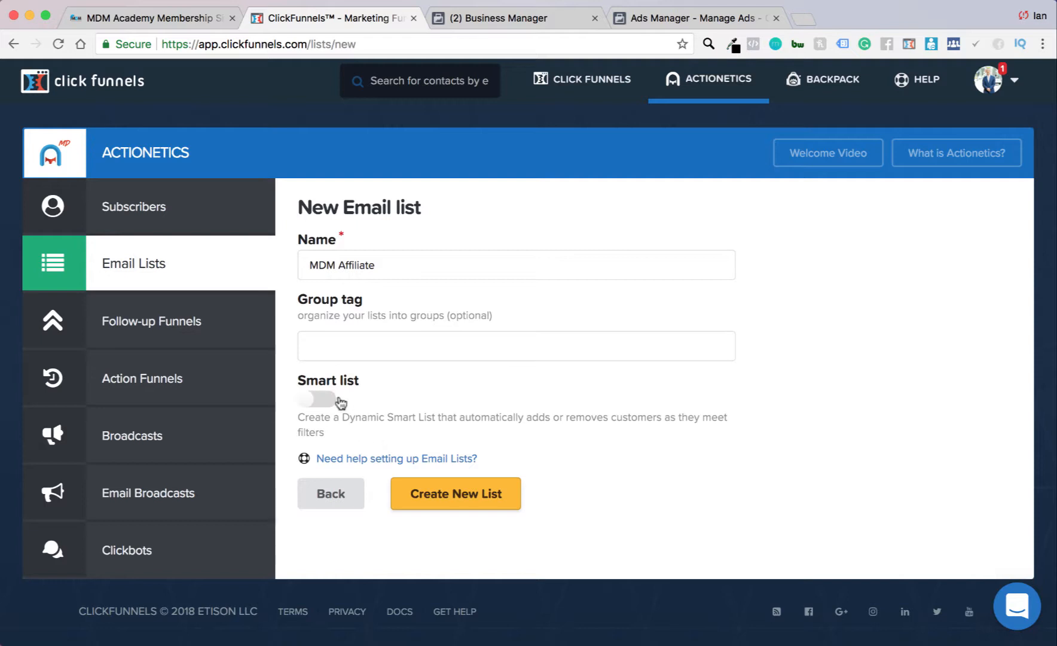
left_click(435, 503)
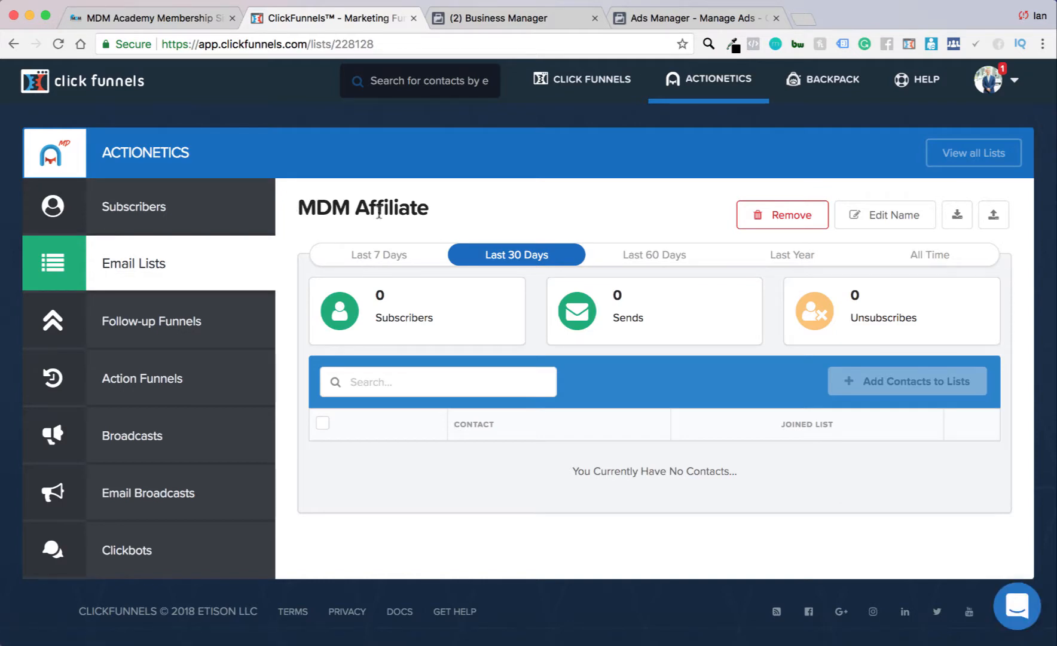
- Open the account's SMTP settings and start a new built-in ClickFunnels email integration
mouse_move(1009, 88)
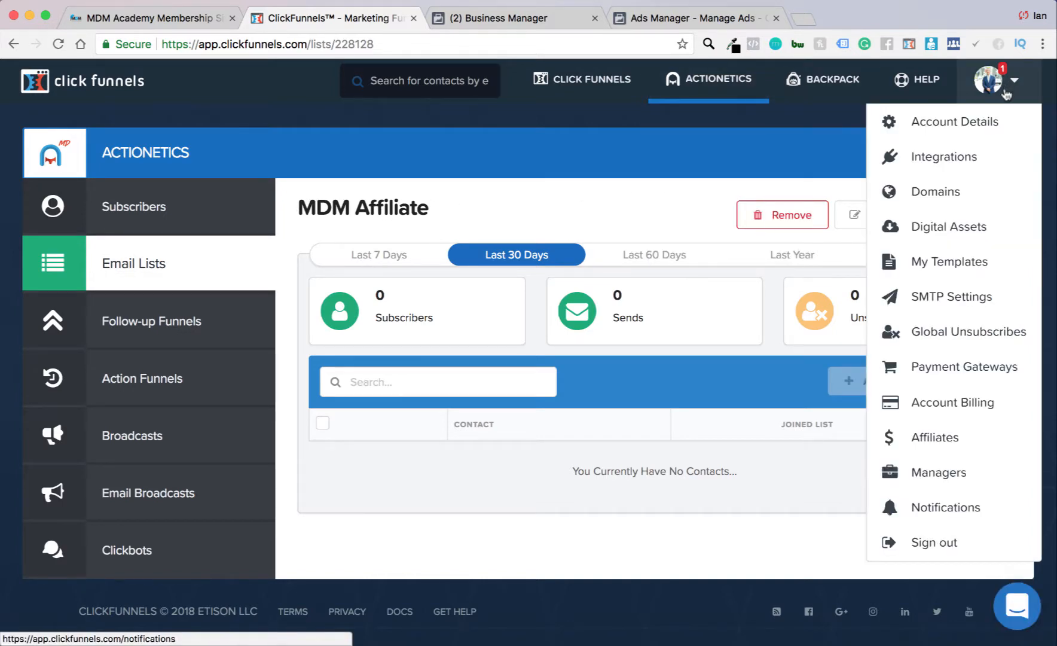
left_click(970, 299)
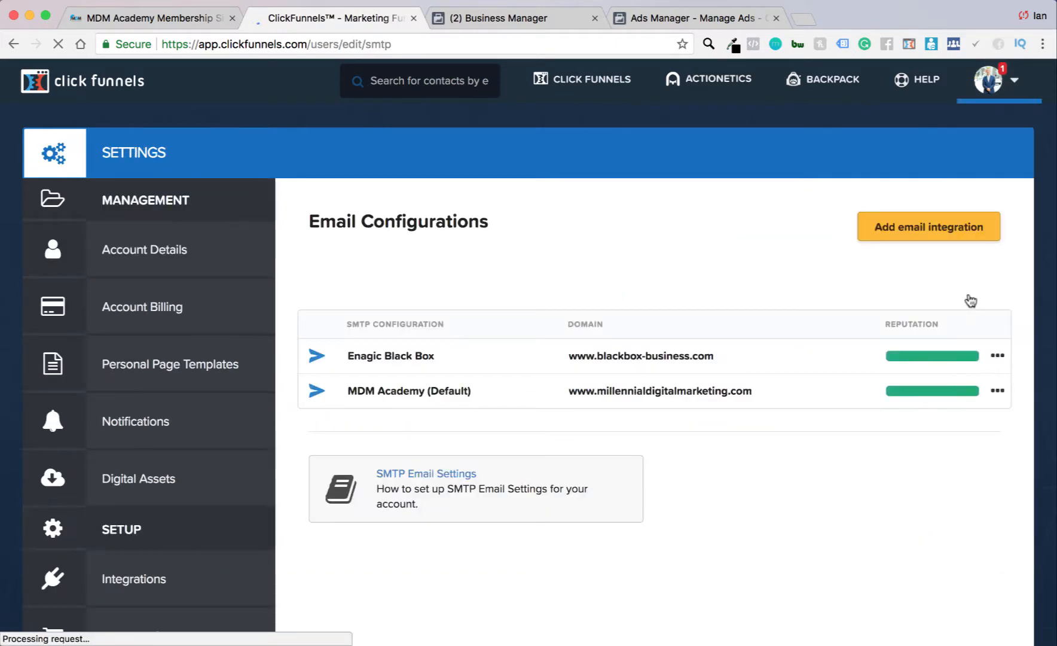
left_click(903, 230)
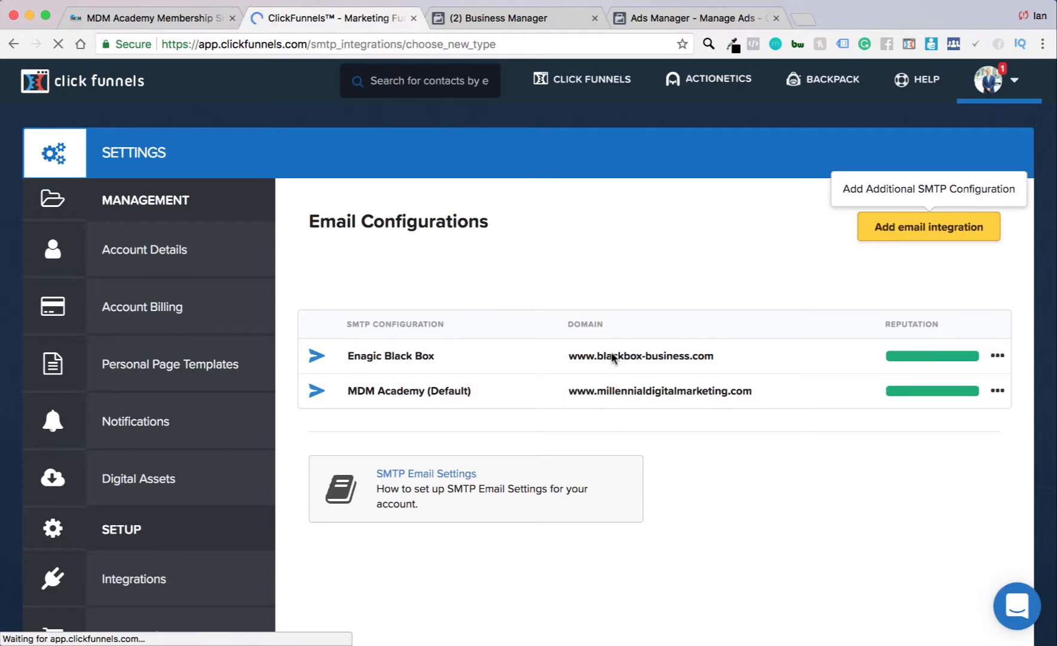
scroll(460, 407, "down", 3)
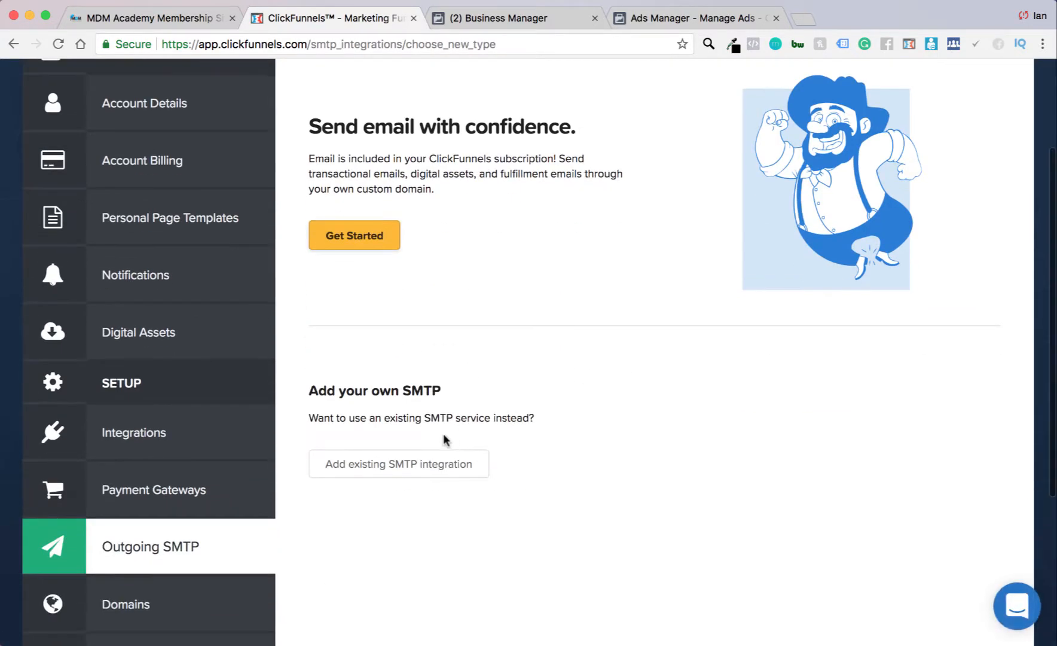
scroll(415, 445, "up", 2)
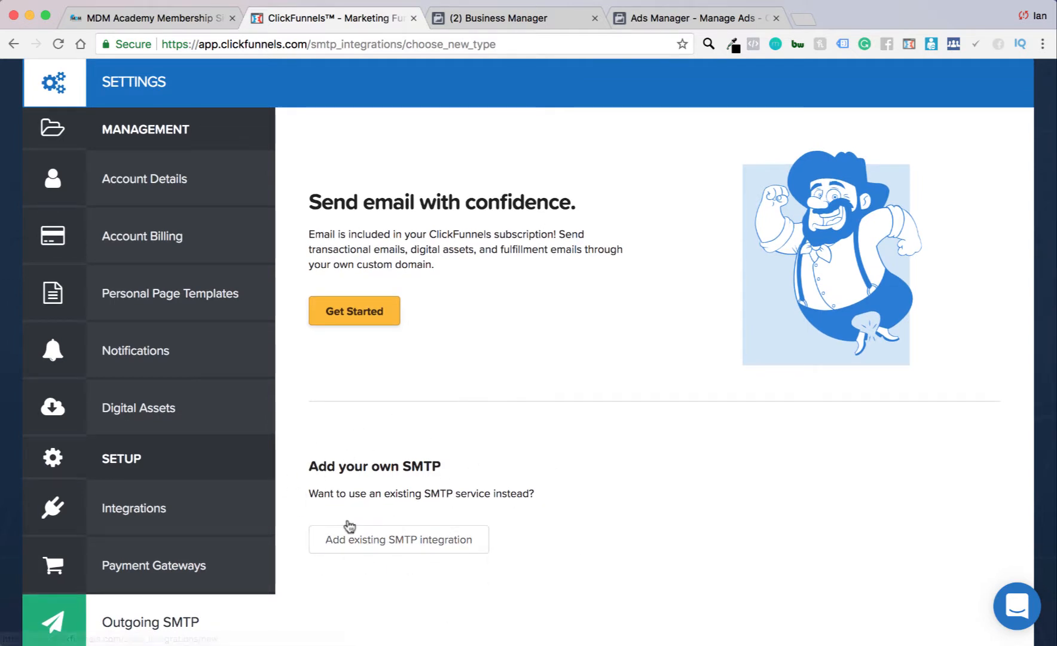
scroll(368, 498, "down", 2)
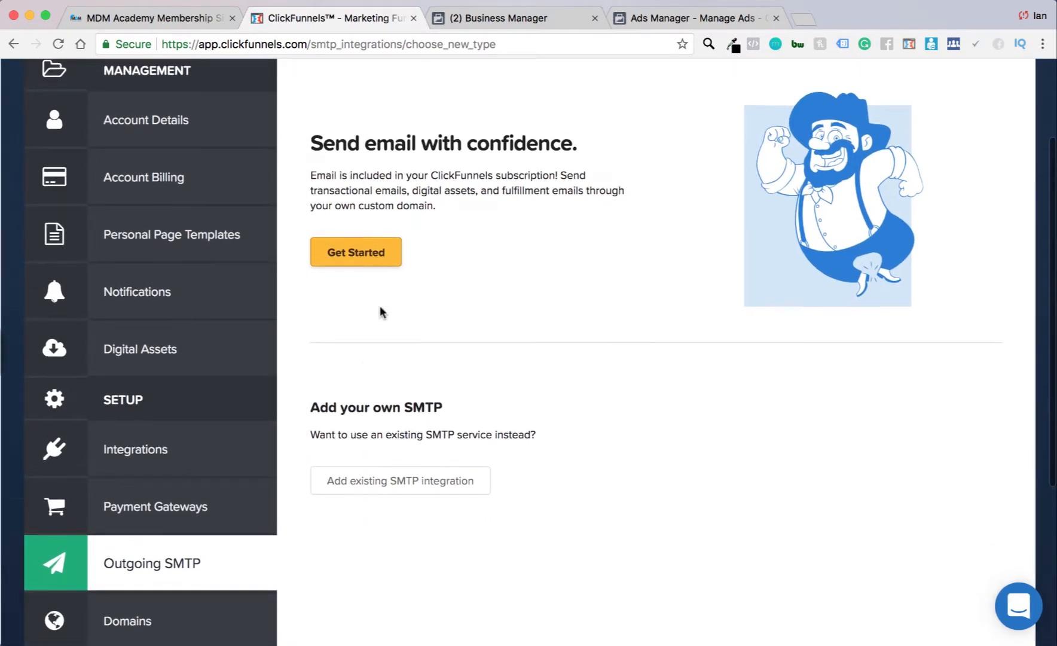
scroll(383, 365, "up", 3)
left_click(354, 327)
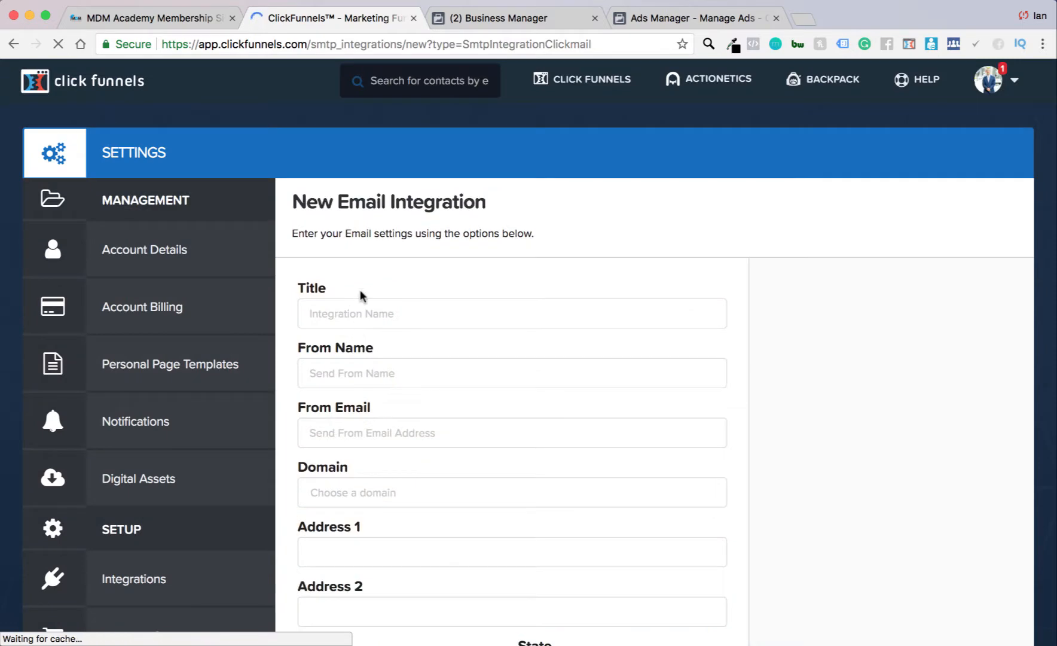
- Examine the new email integration form's title, sender name, sender email and domain choices without filling them in
scroll(344, 317, "down", 4)
scroll(348, 317, "down", 10)
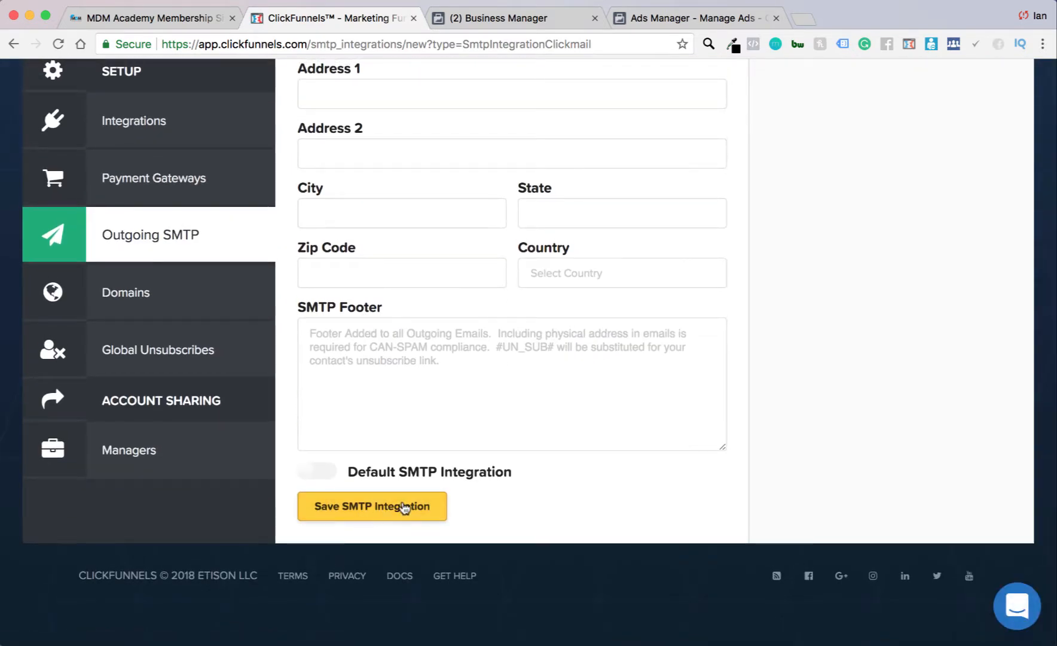
scroll(404, 507, "up", 14)
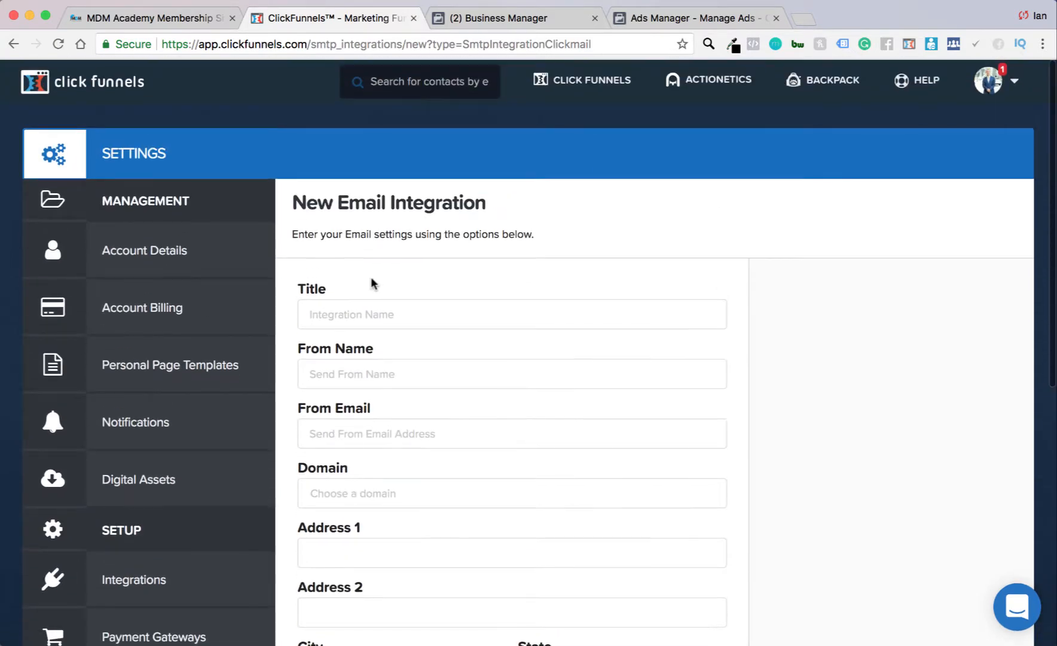
left_click(310, 315)
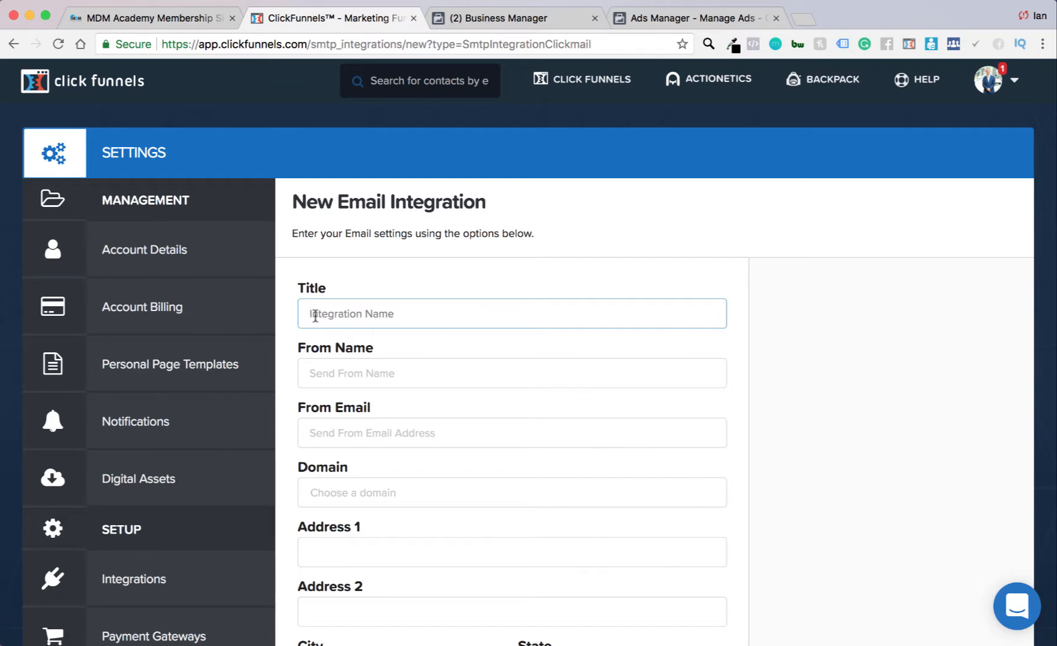
left_click(318, 376)
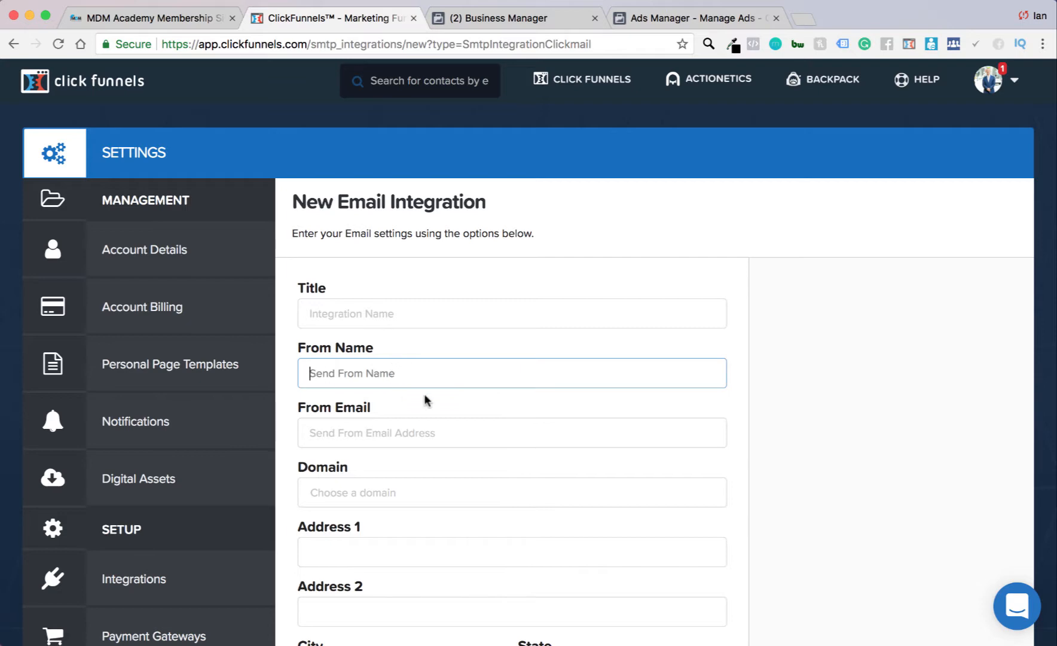
left_click(317, 430)
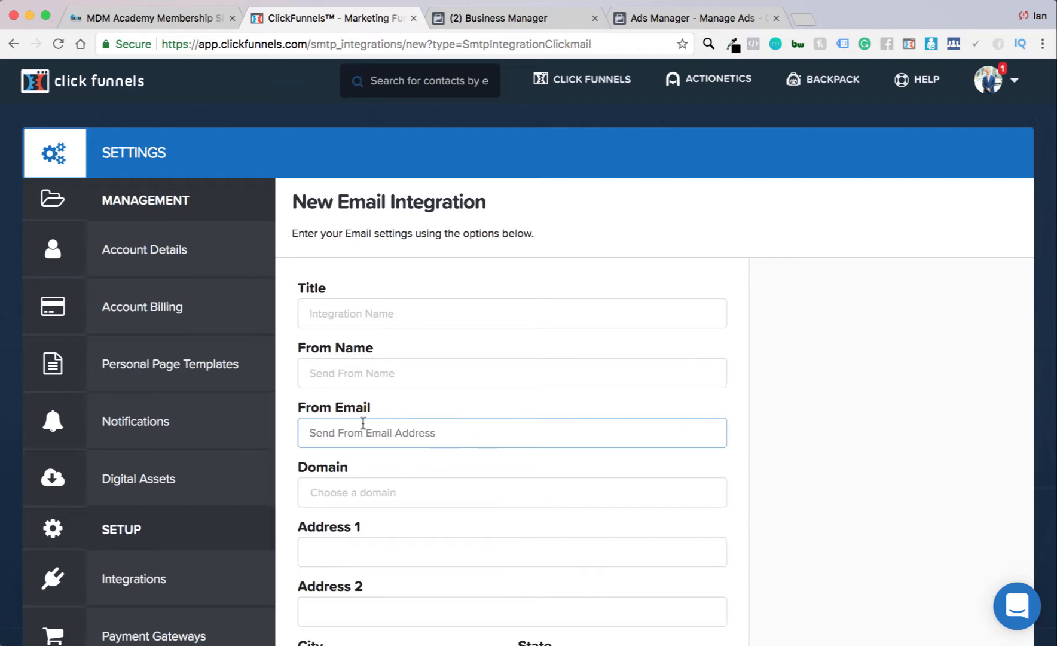
scroll(365, 437, "down", 2)
scroll(368, 441, "down", 1)
left_click(401, 406)
scroll(408, 462, "down", 3)
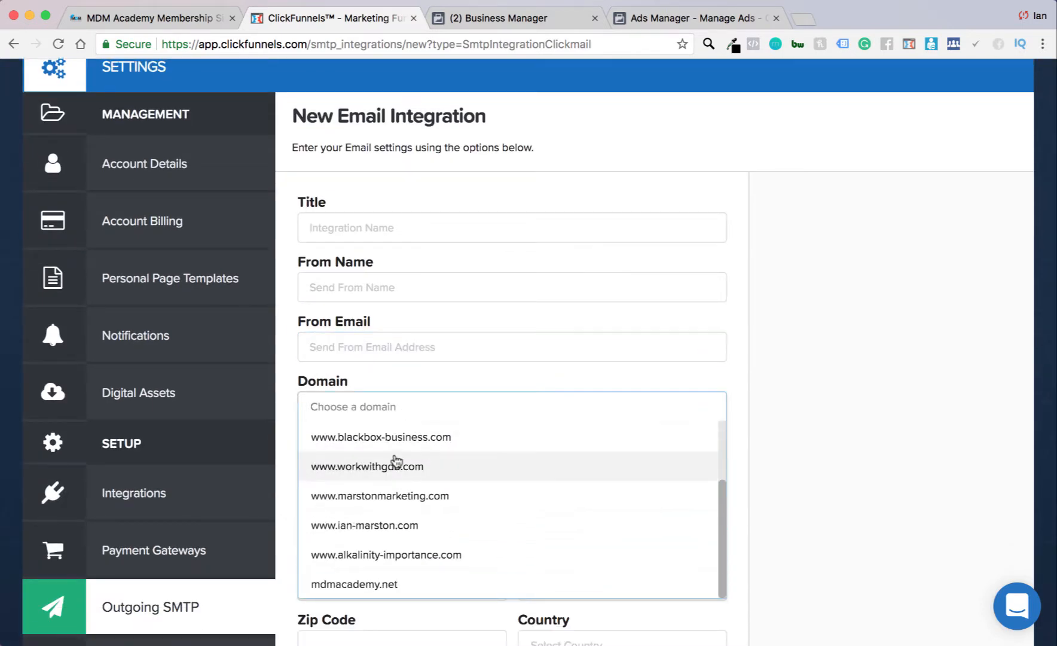
left_click(896, 385)
- Examine the integration form's mailing address, SMTP footer and default integration settings
scroll(386, 413, "down", 3)
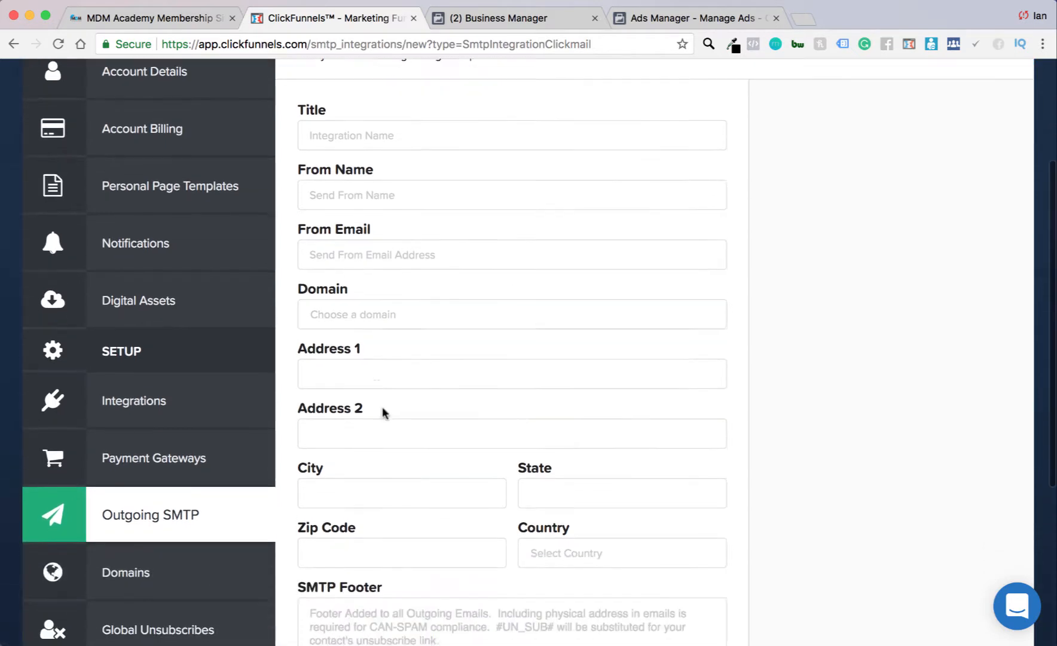
scroll(403, 571, "down", 2)
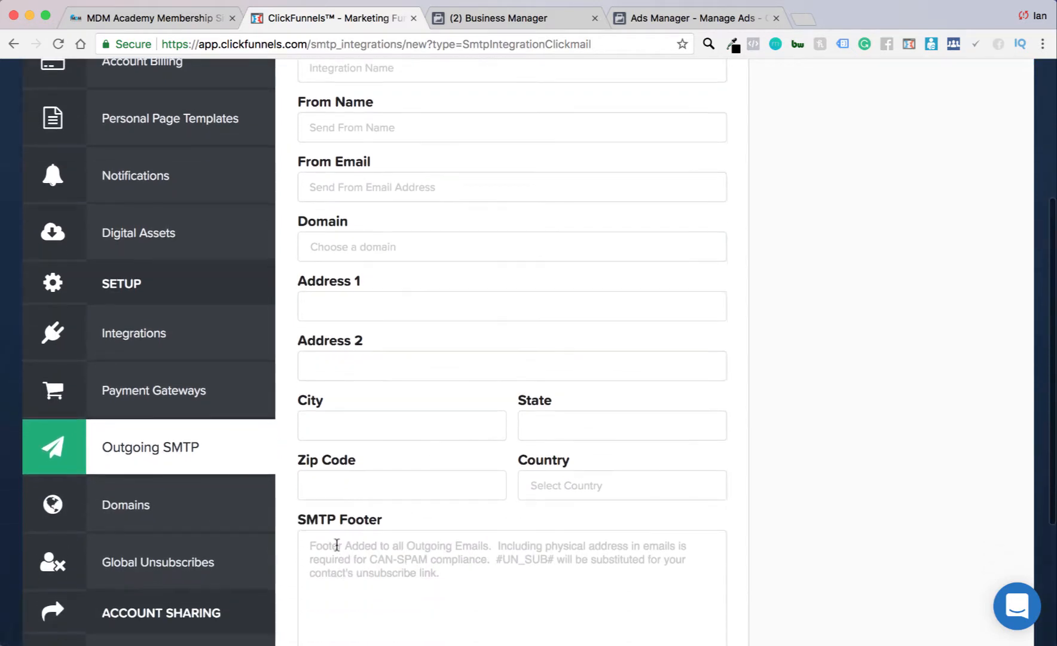
left_click(336, 545)
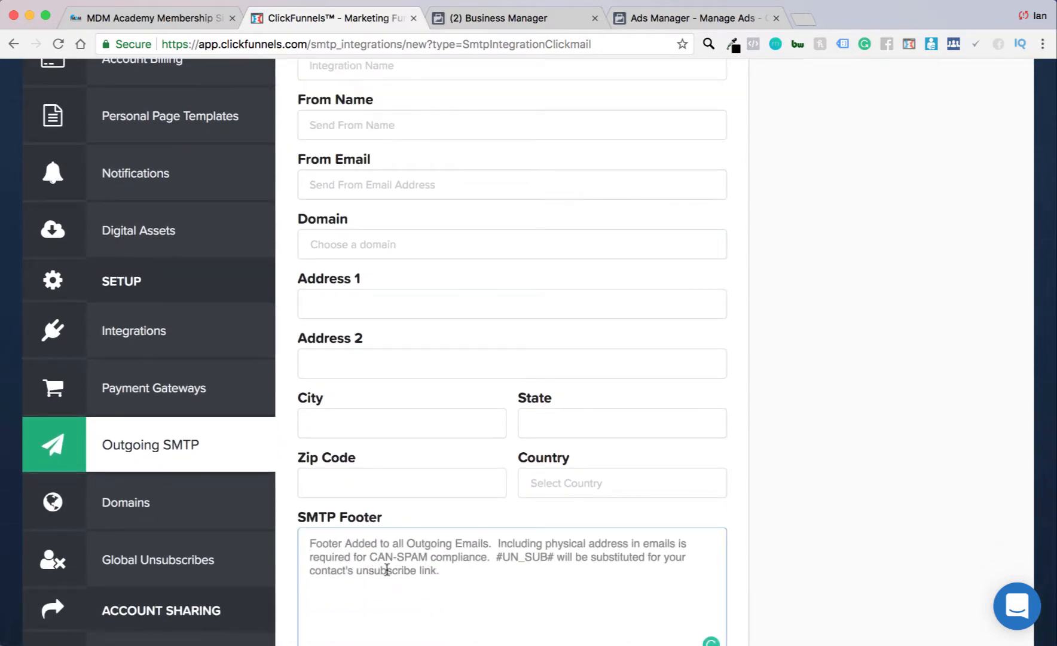
scroll(382, 571, "down", 3)
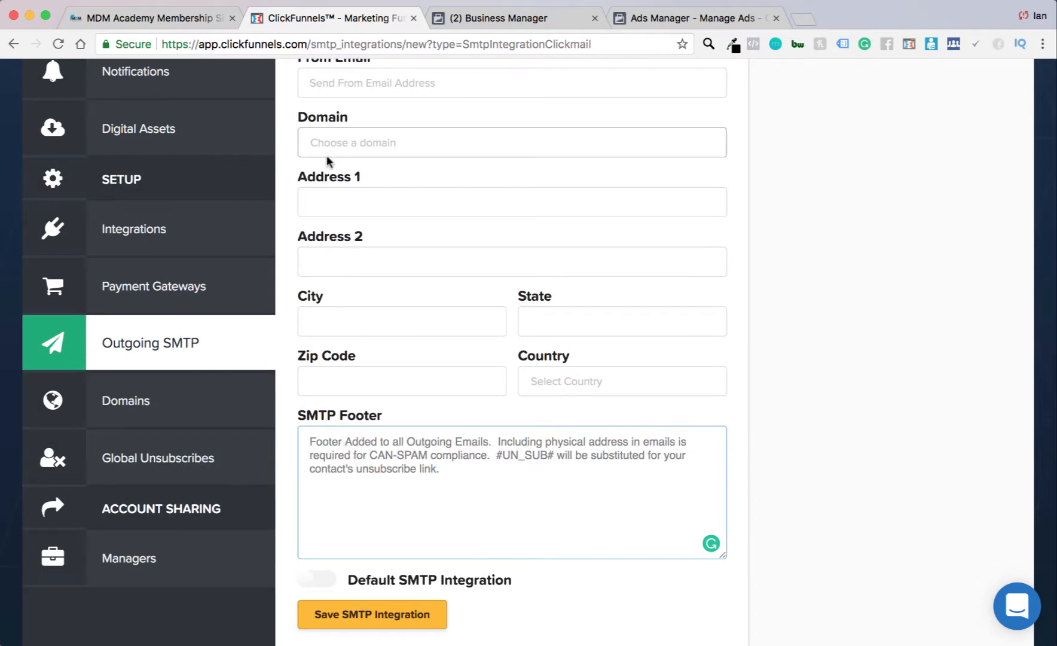
scroll(373, 391, "up", 1)
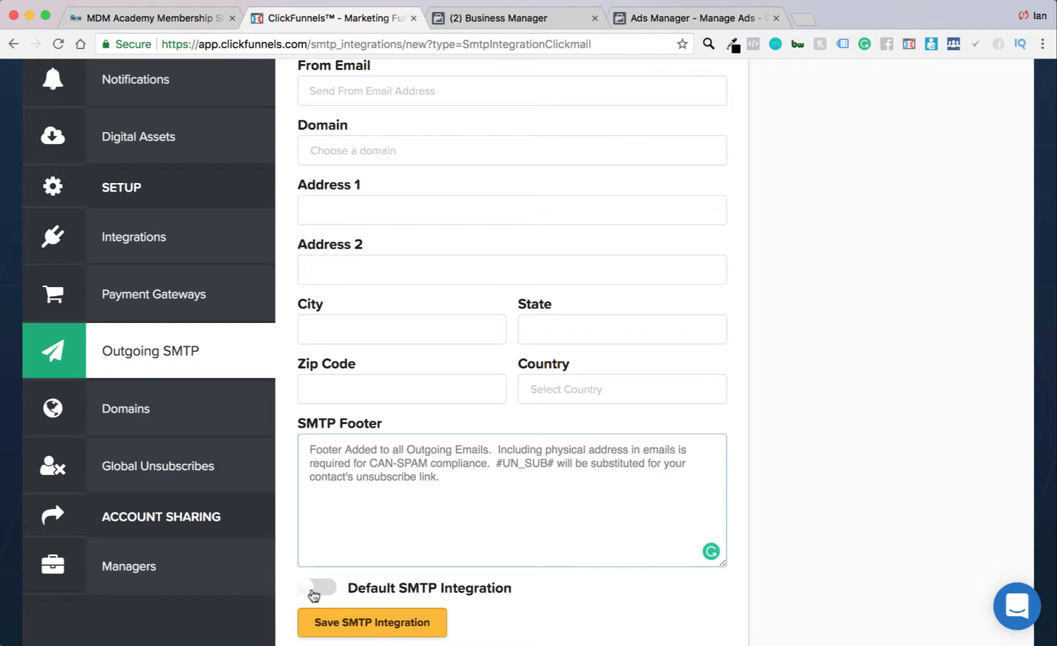
scroll(334, 640, "up", 6)
scroll(403, 307, "down", 1)
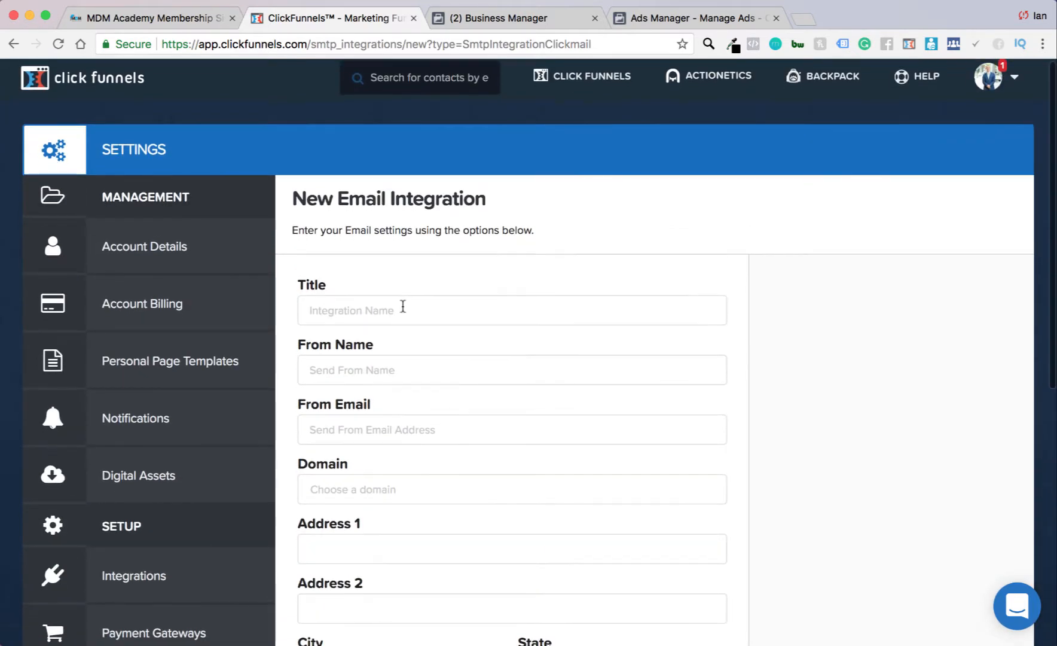
mouse_move(703, 90)
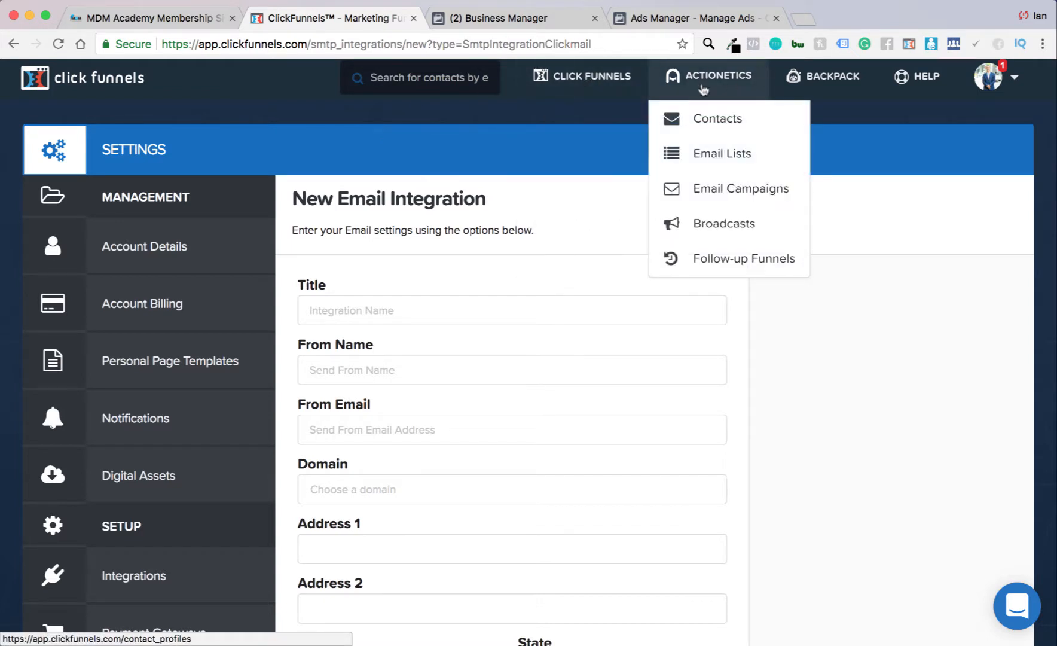
mouse_move(992, 78)
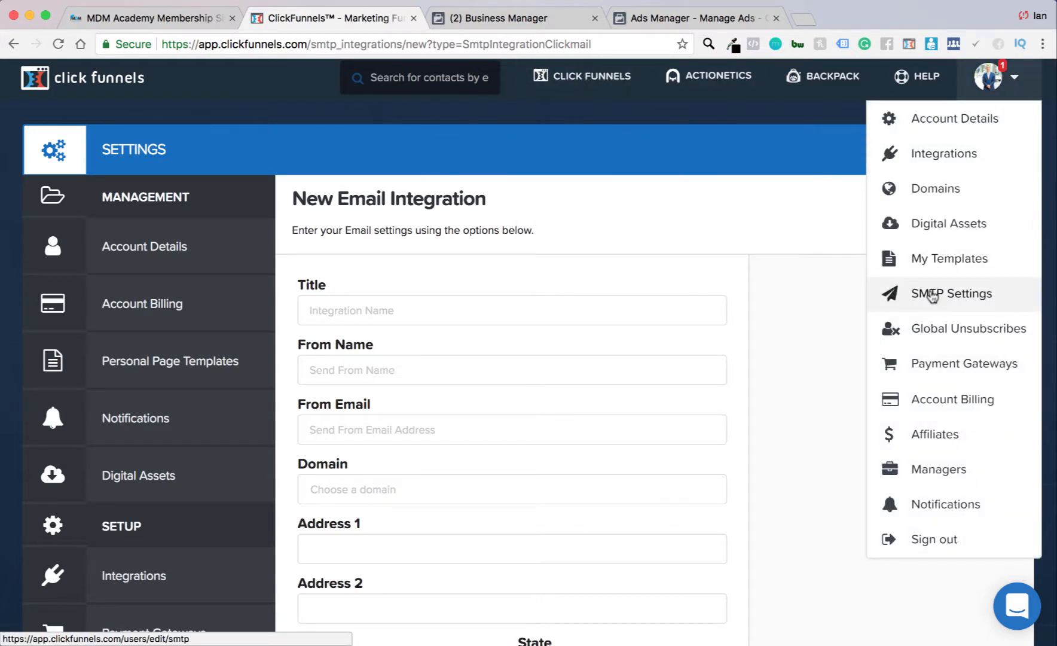
mouse_move(589, 84)
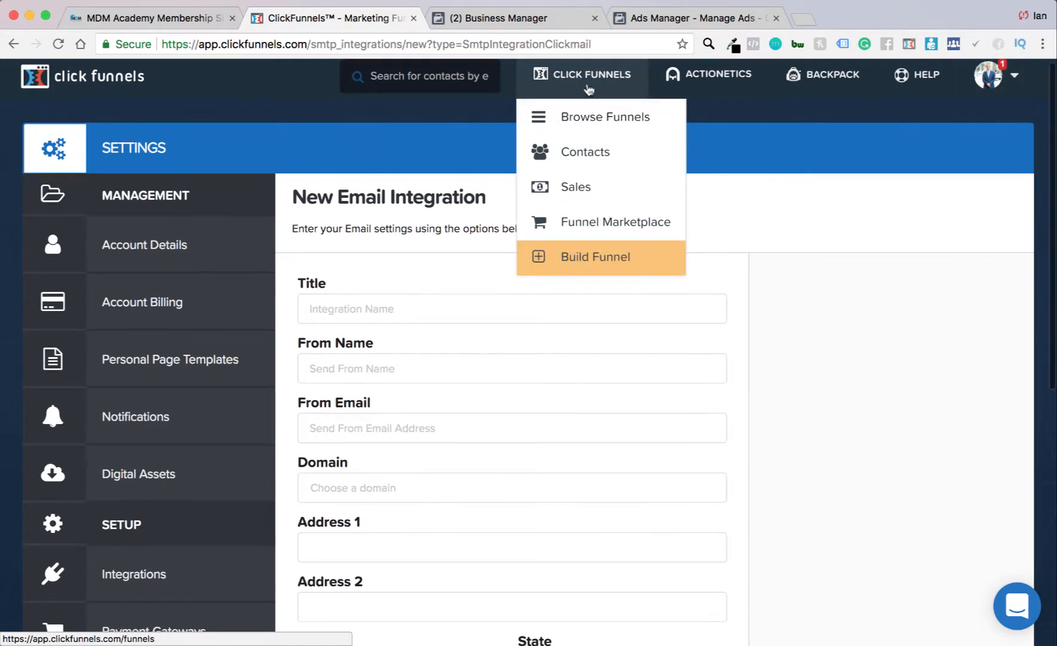
scroll(574, 106, "down", 1)
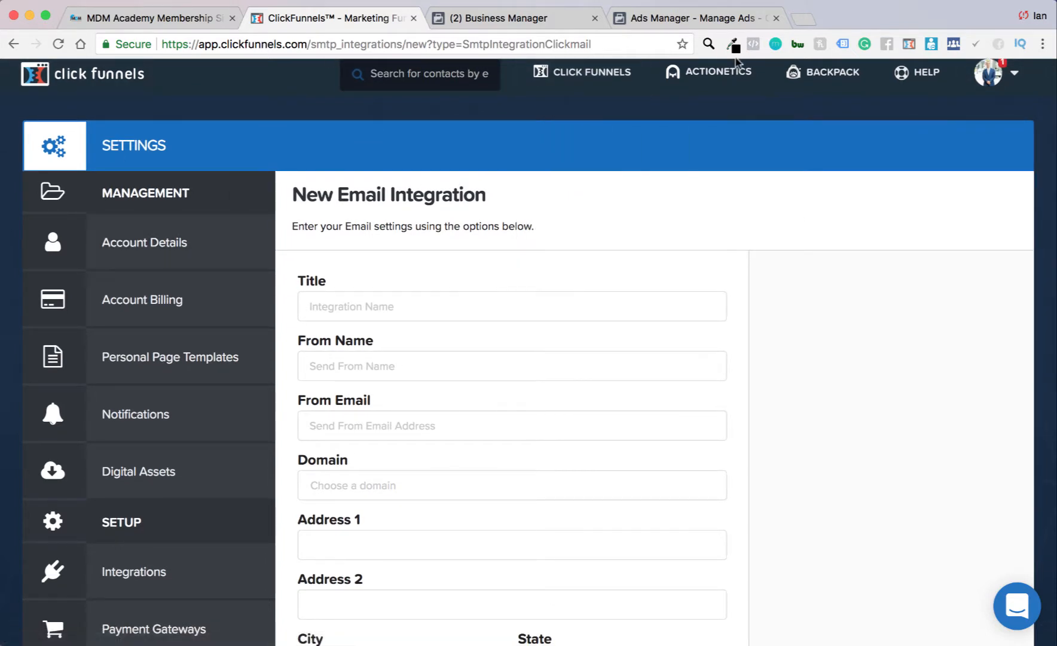
- Leave the unsaved integration form and go back to the Webinar Registration step's overview in the mini webinar funnel
left_click(8, 45)
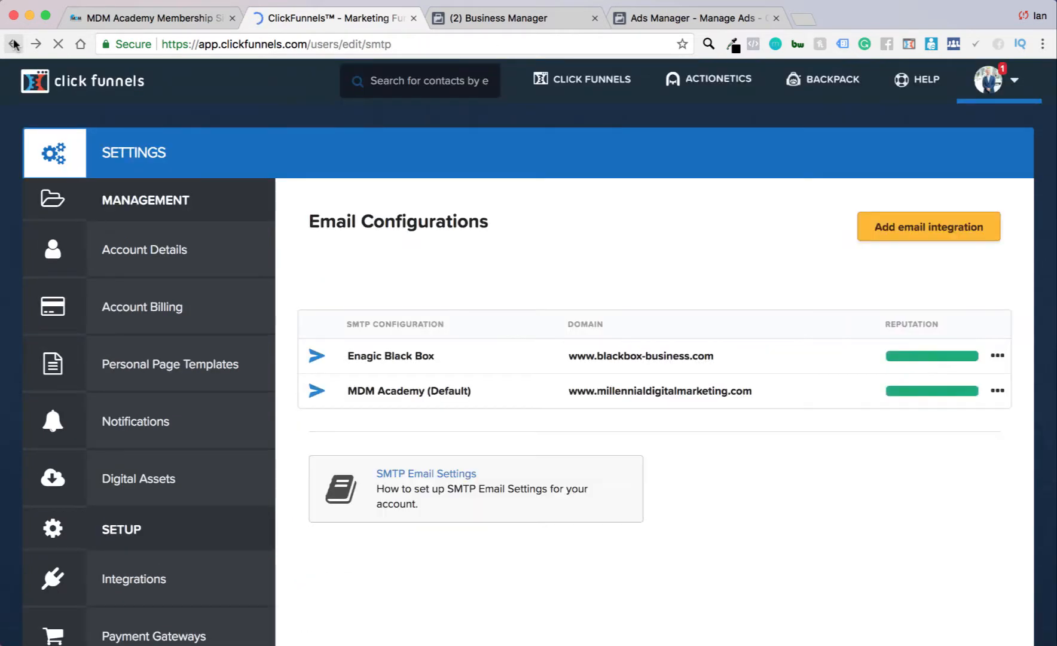
left_click(13, 44)
left_click(14, 44)
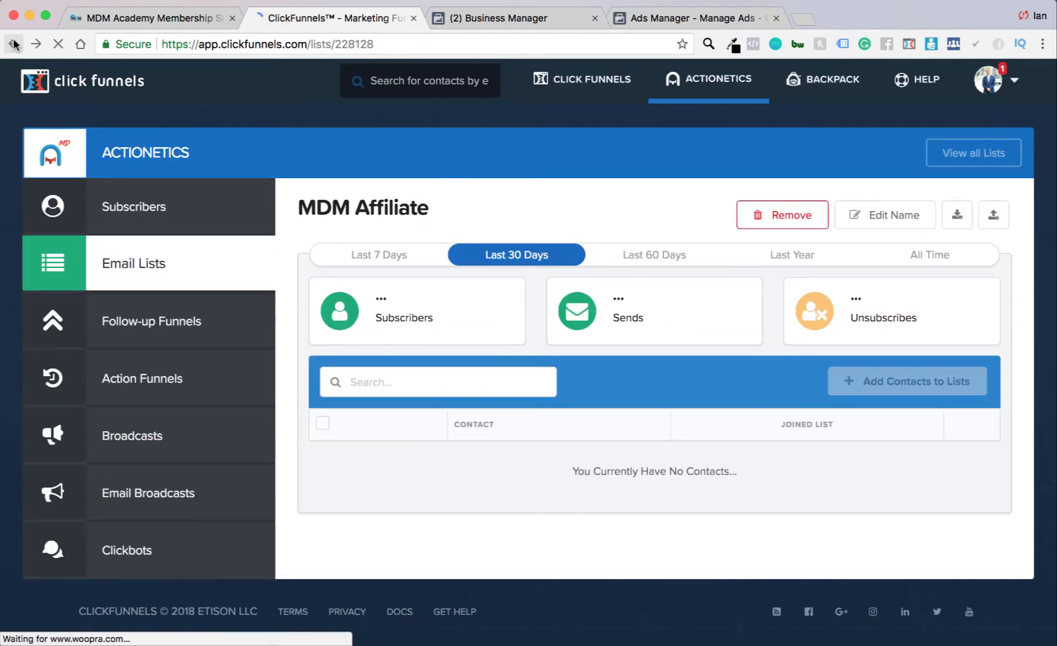
left_click(13, 44)
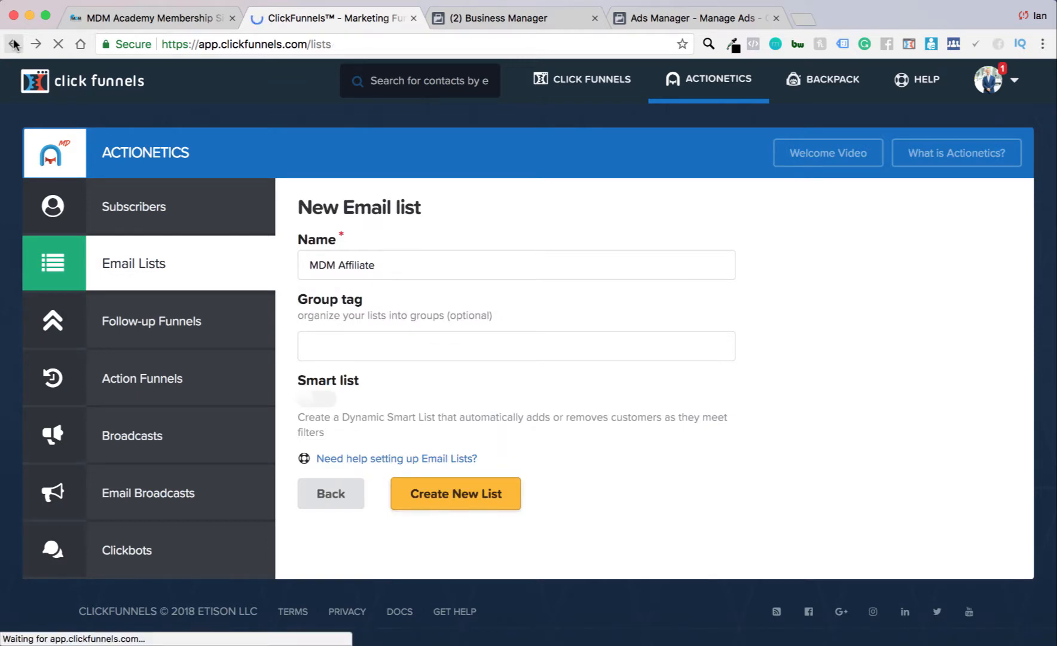
left_click(13, 44)
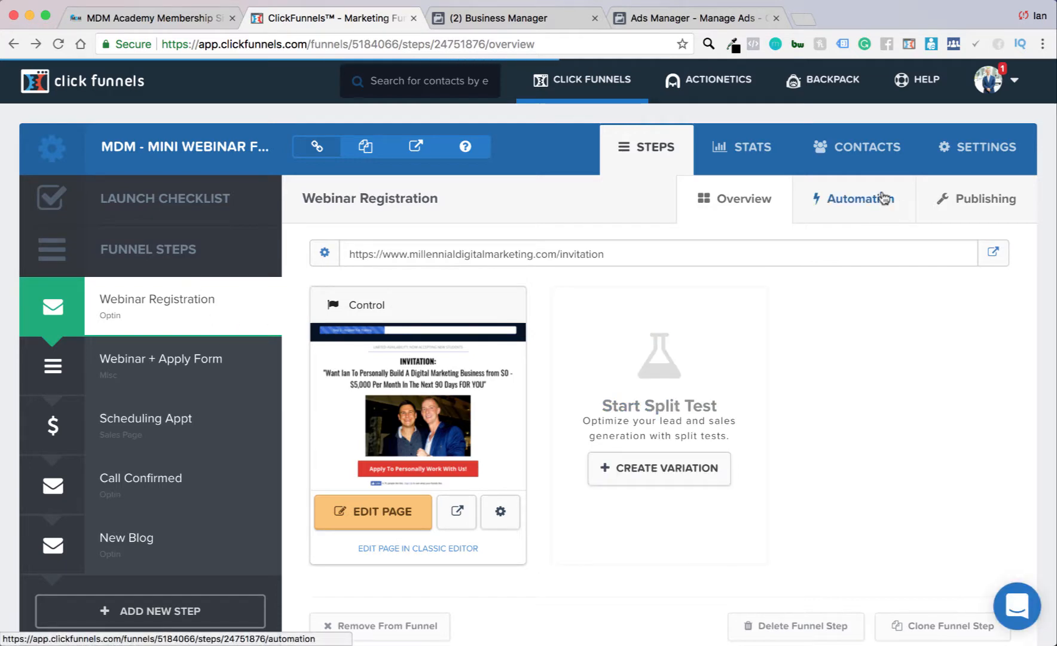
- Examine the Webinar Registration step's automation, including its add-to-list event and the options for adding new ones
left_click(865, 206)
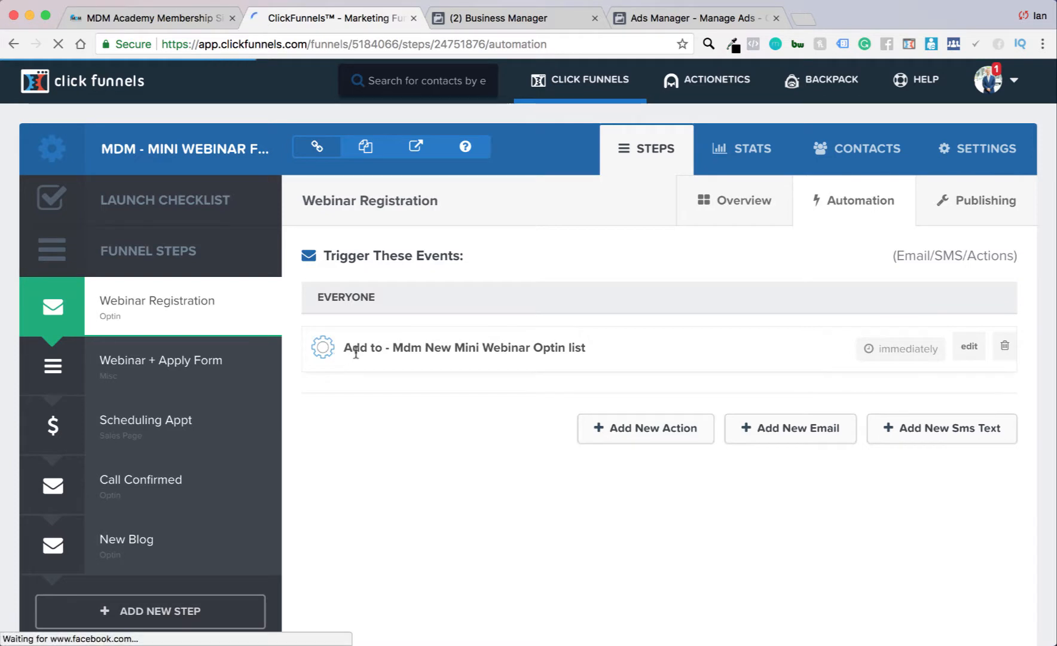
left_click_drag(453, 348, 344, 347)
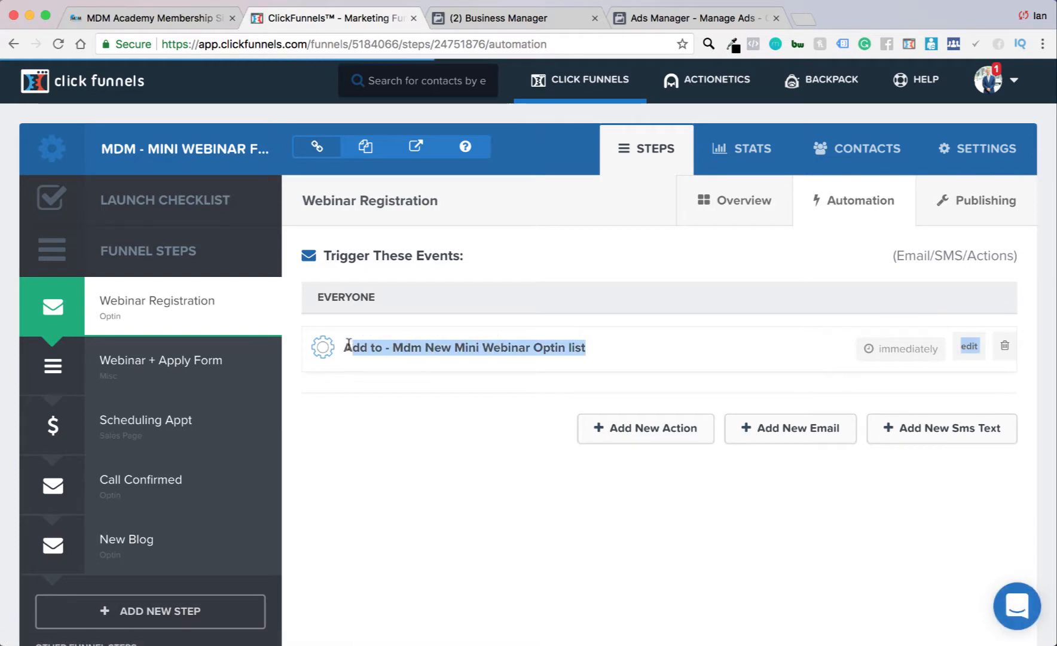
left_click(338, 349)
scroll(368, 339, "down", 1)
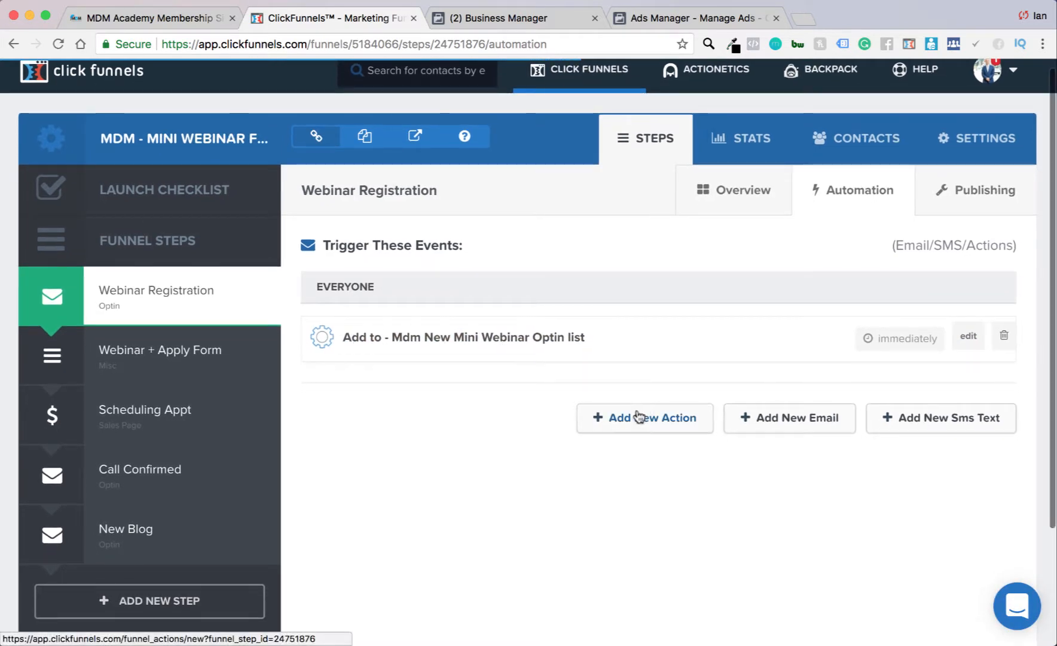
scroll(646, 418, "down", 1)
scroll(610, 415, "down", 1)
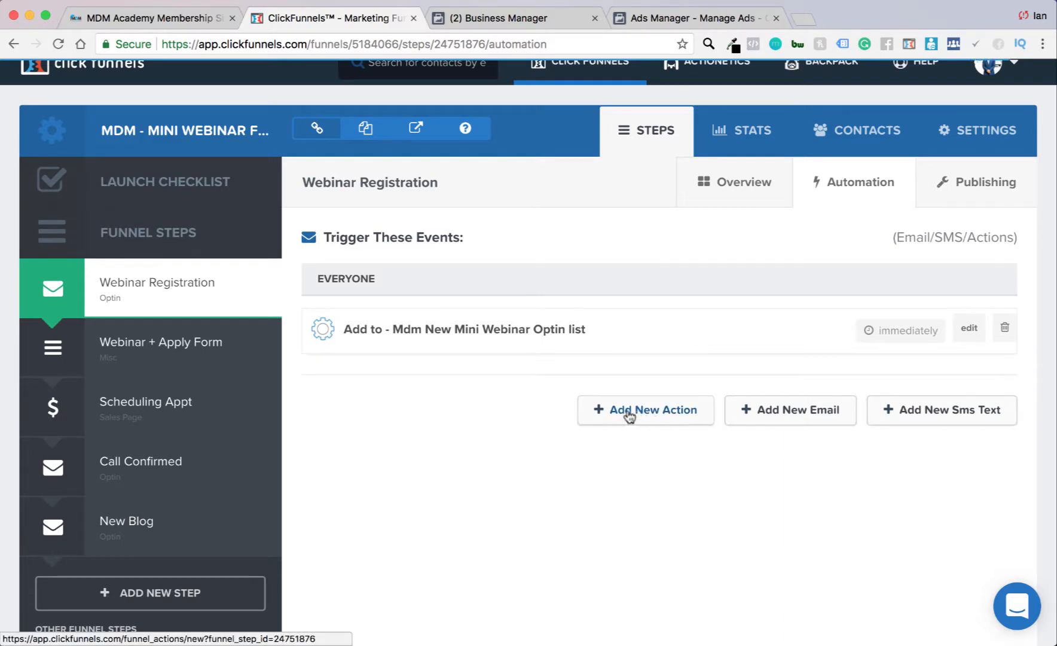
- Draft a new funnel action named "Add to -", check which lists it can use, and discard it
left_click(652, 420)
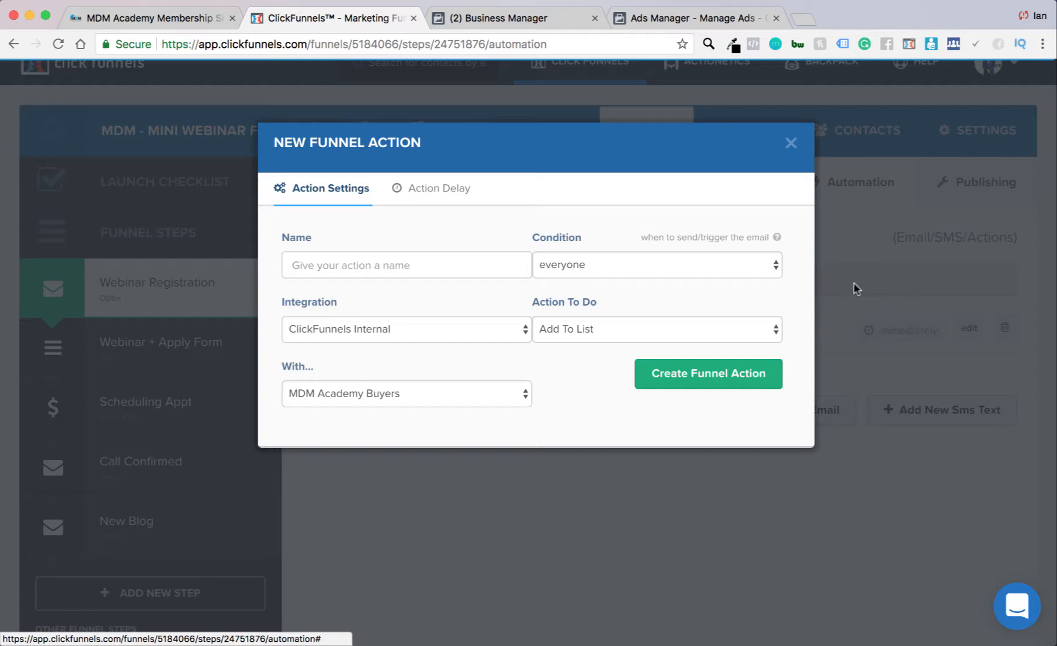
left_click(327, 261)
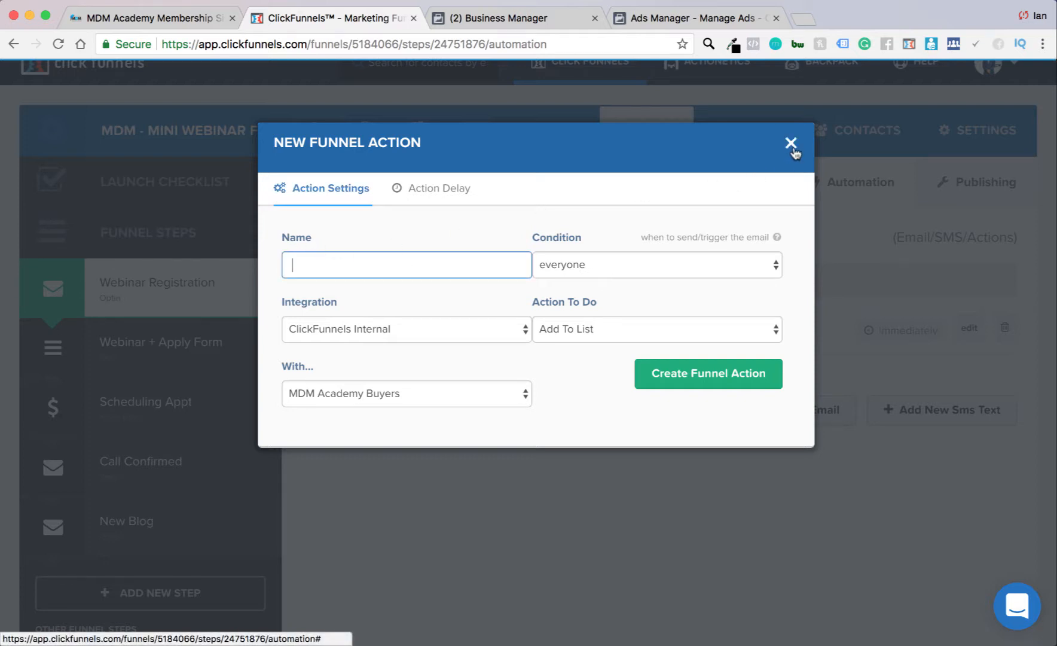
type("Add to -")
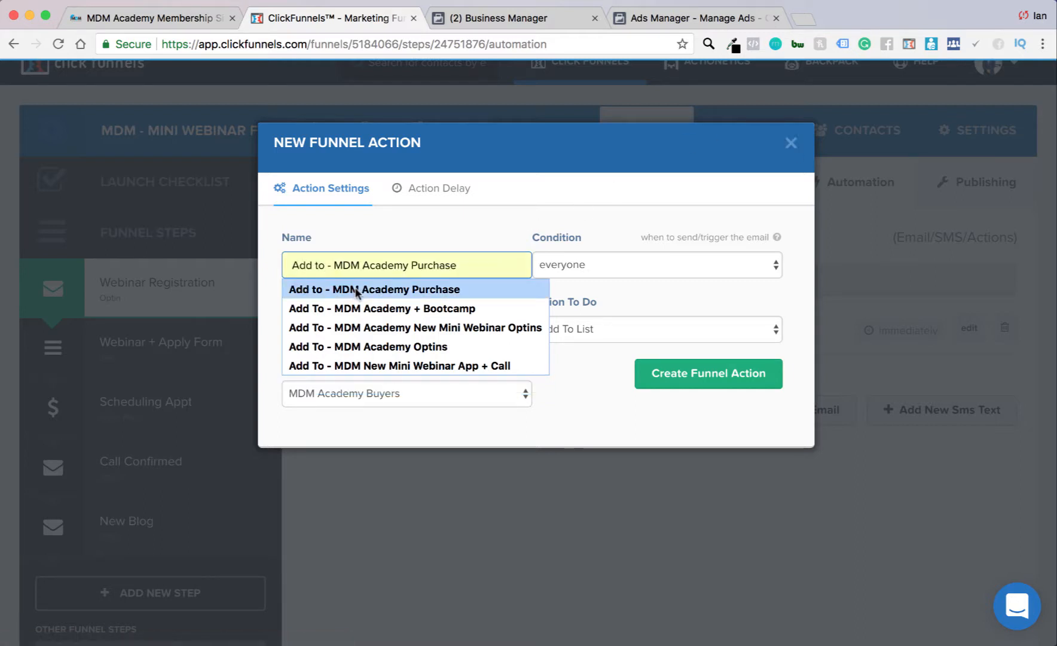
left_click(560, 412)
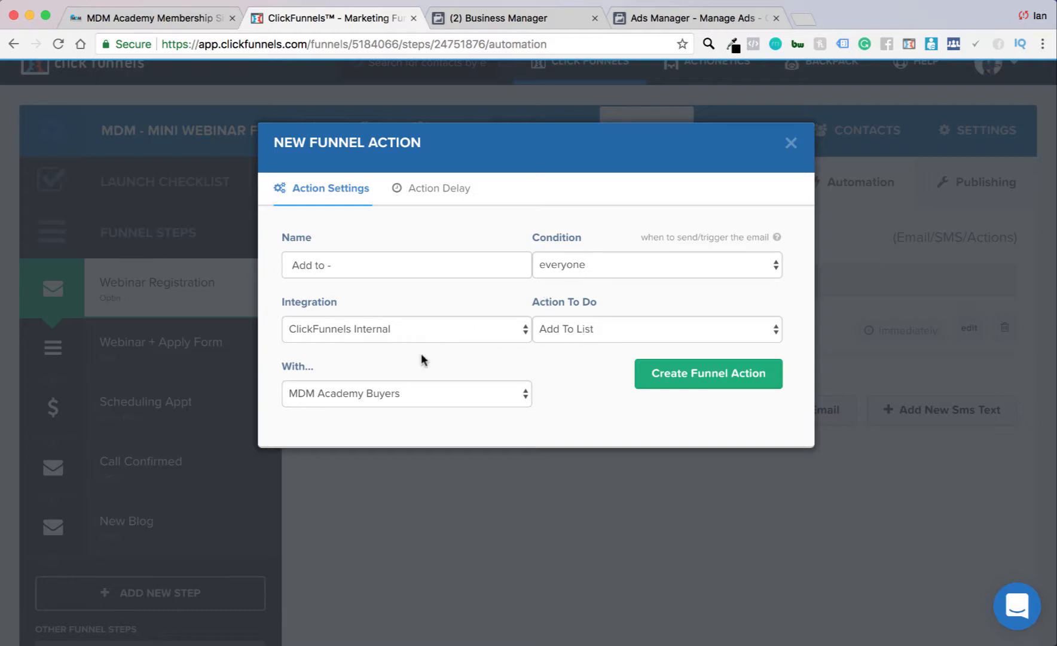
left_click(400, 396)
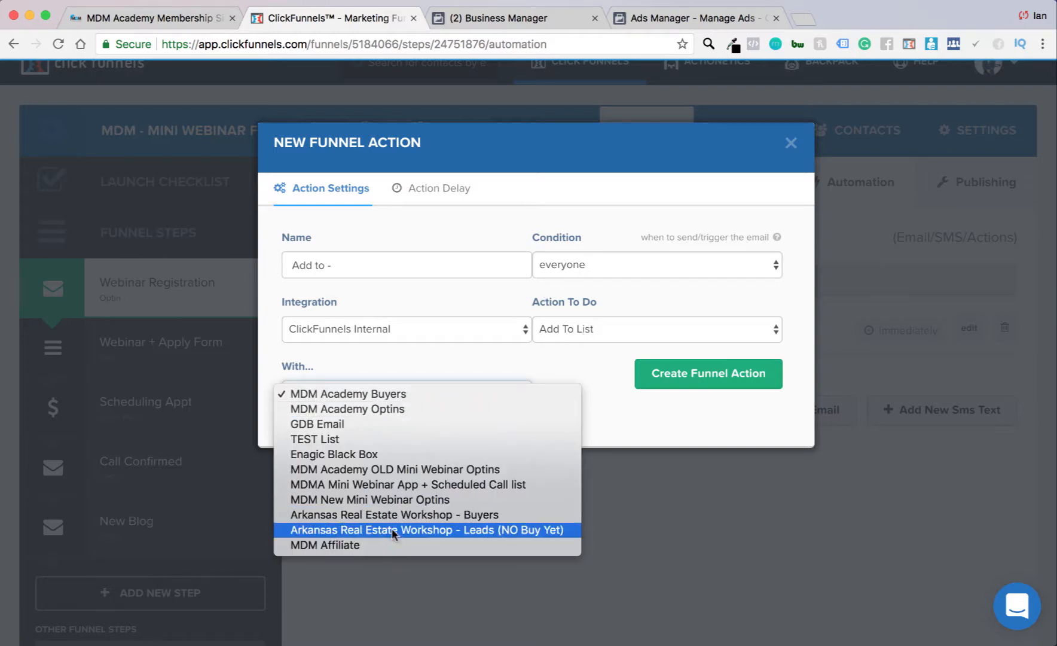
left_click(734, 454)
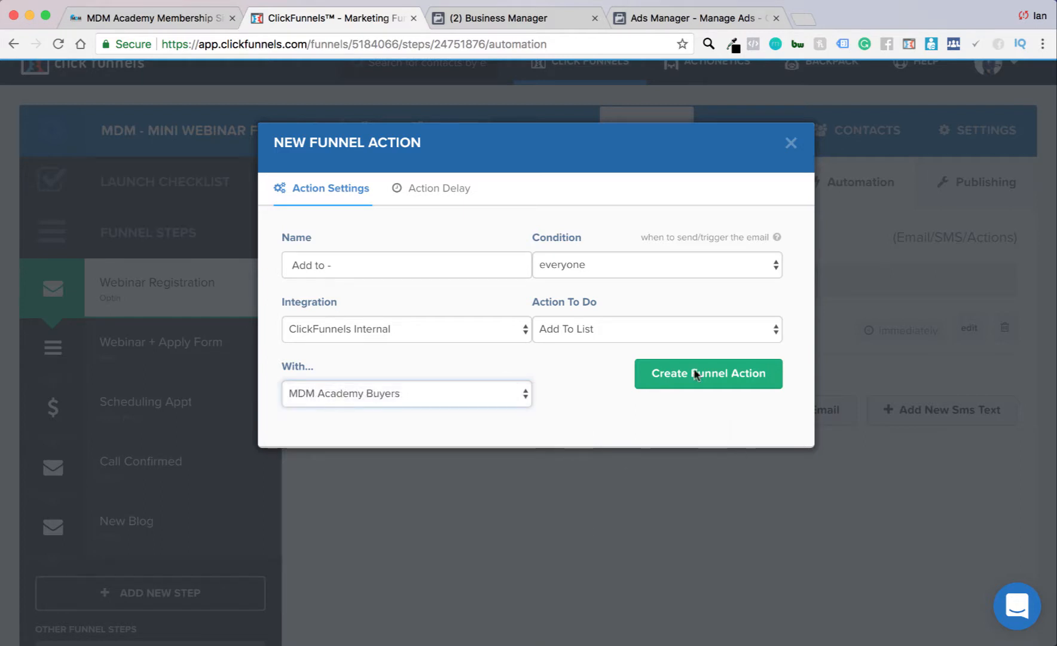
left_click(791, 144)
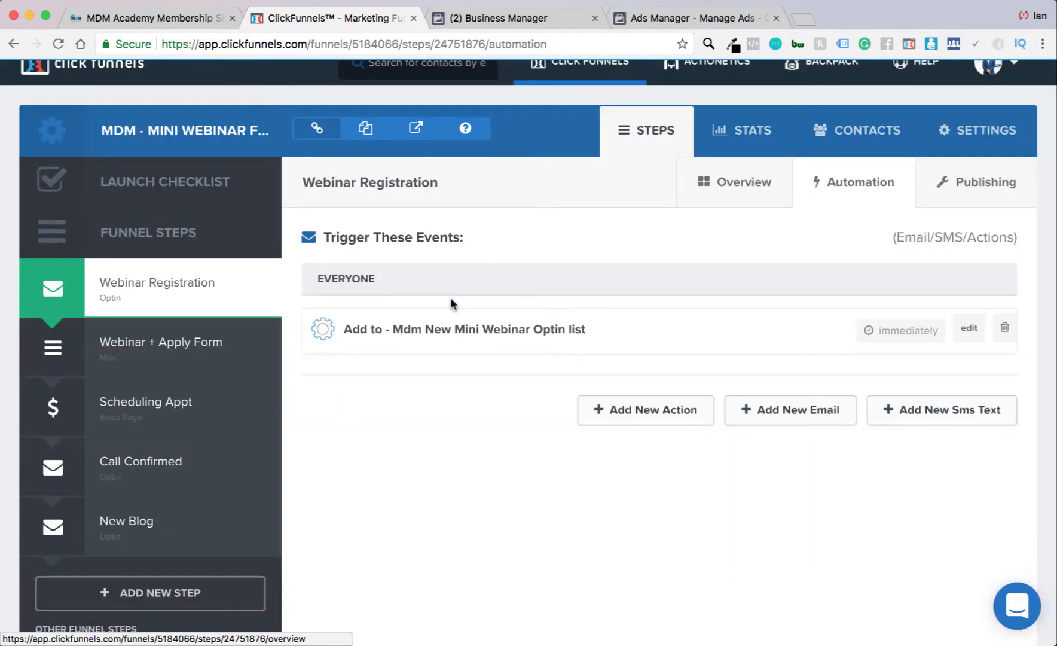
- Open the Webinar Registration control page for editing and bring up its email integration settings
left_click(152, 308)
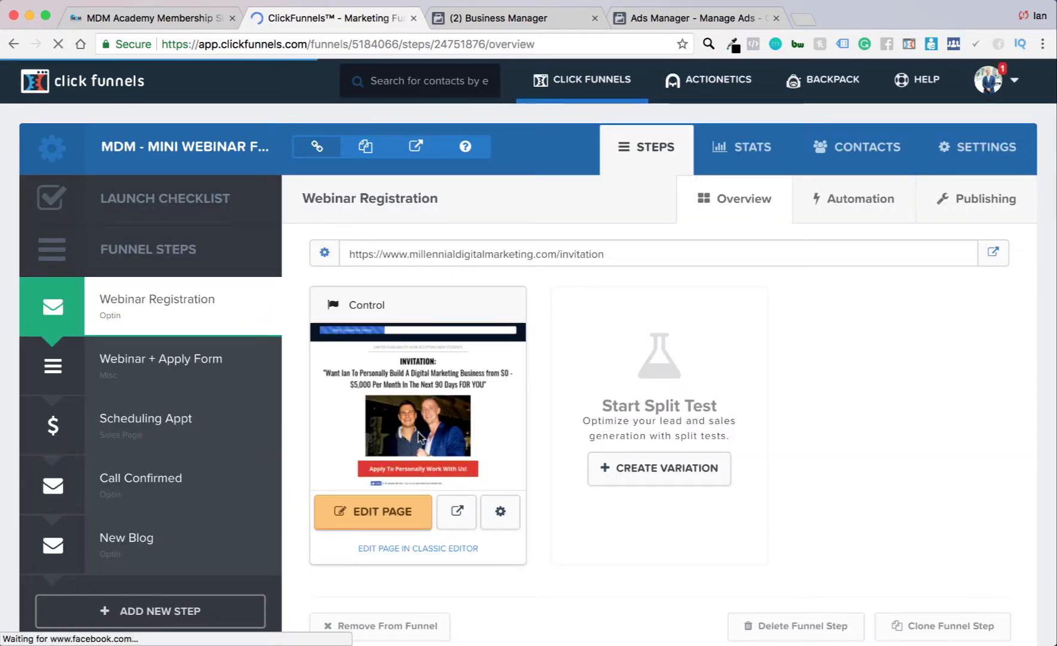
left_click(379, 521)
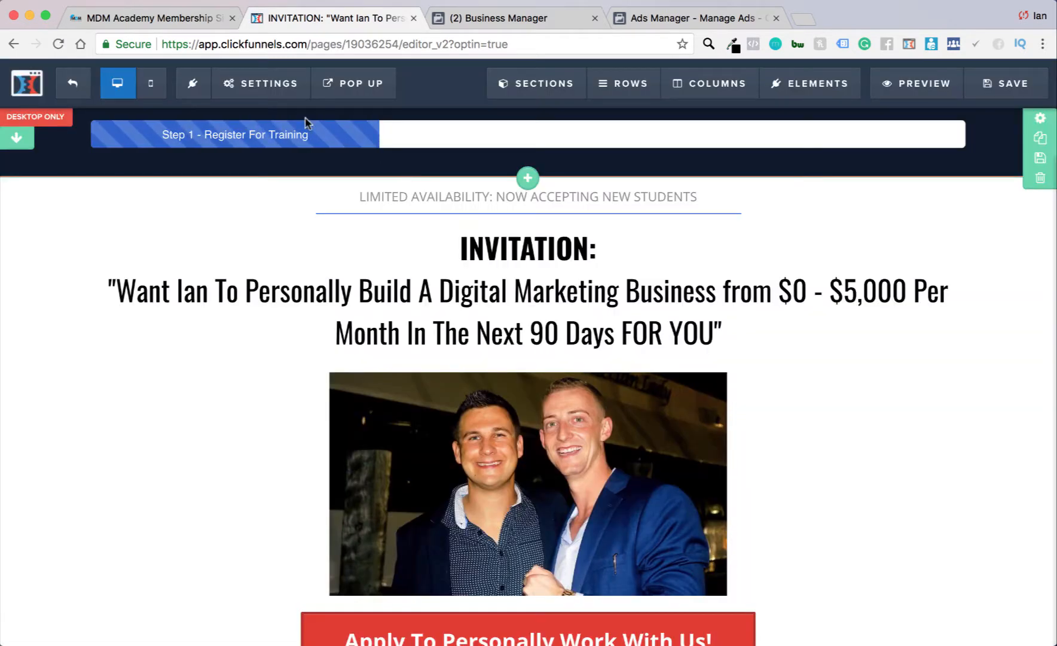
left_click(261, 88)
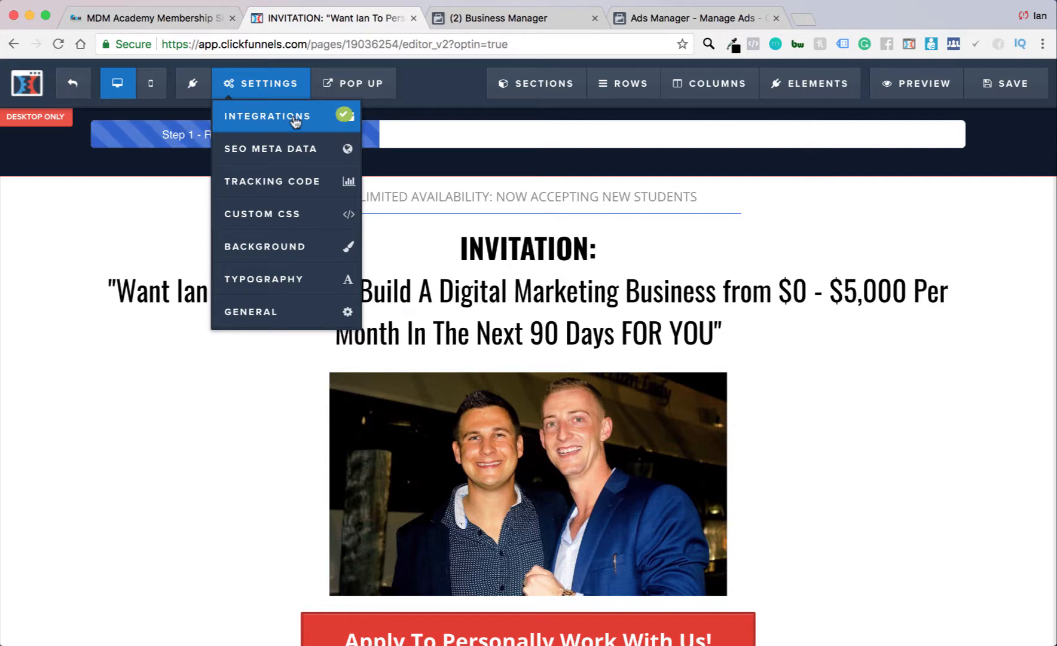
left_click(270, 121)
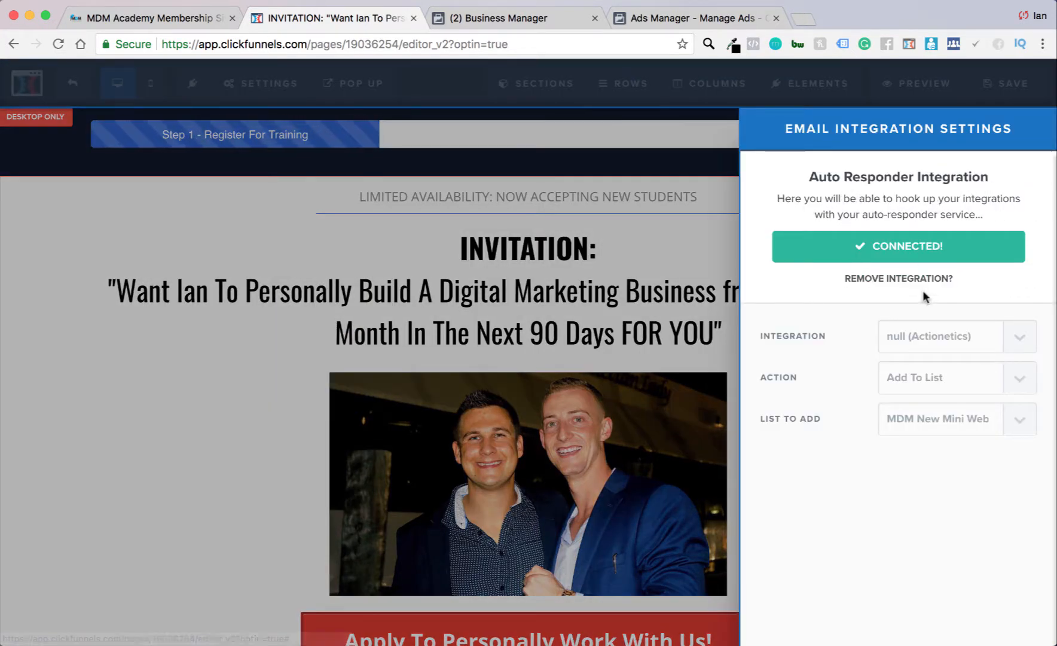
- Remove the page's existing auto-responder integration and set up null (Actionetics) with the Add To List action
left_click(898, 279)
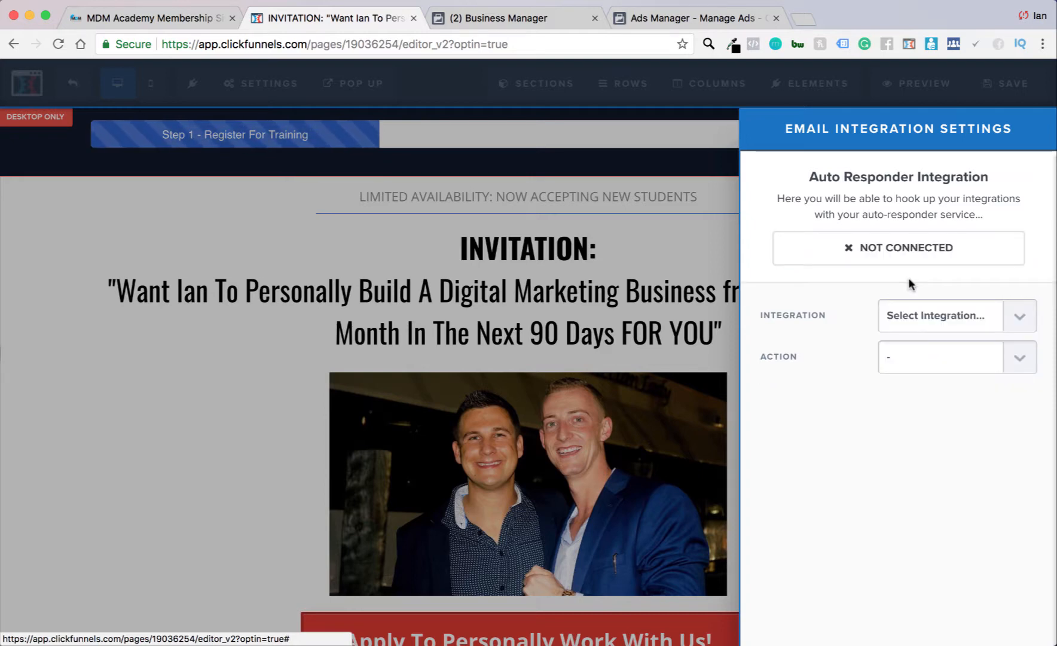
left_click(942, 316)
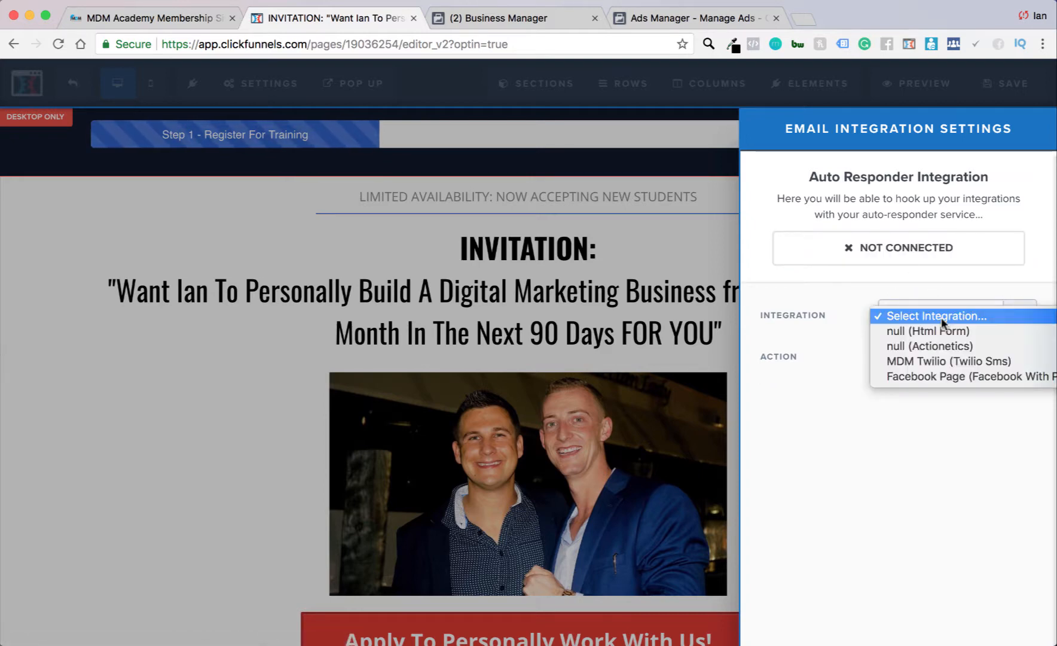
left_click(965, 348)
left_click(942, 356)
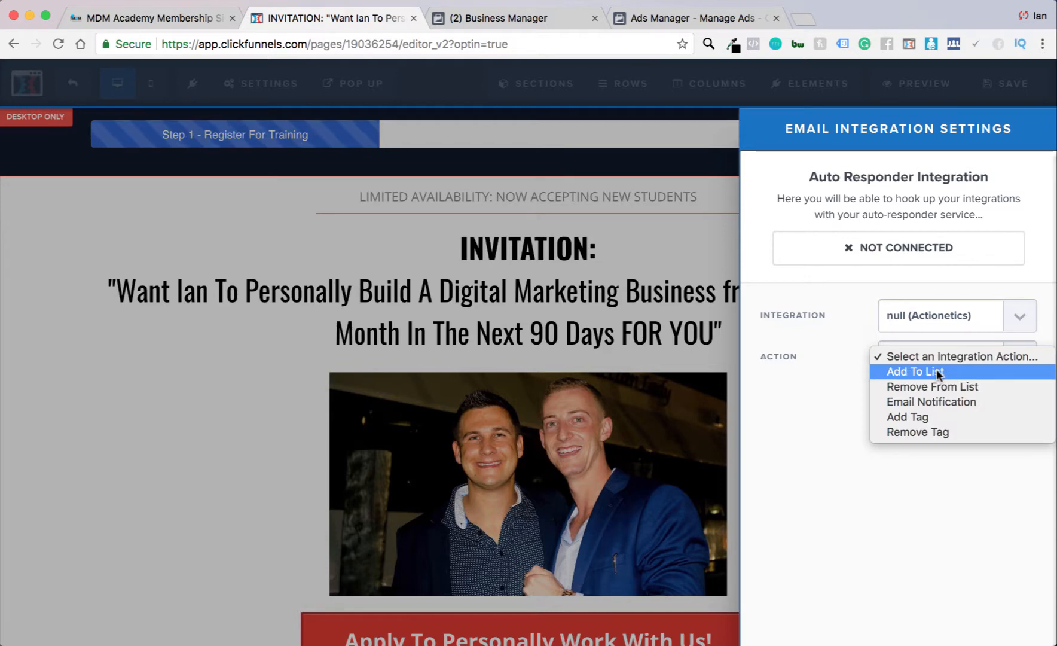
left_click(938, 372)
- Choose MDM New Mini Webinar Optins as the list to add contacts to and save the page
left_click(904, 399)
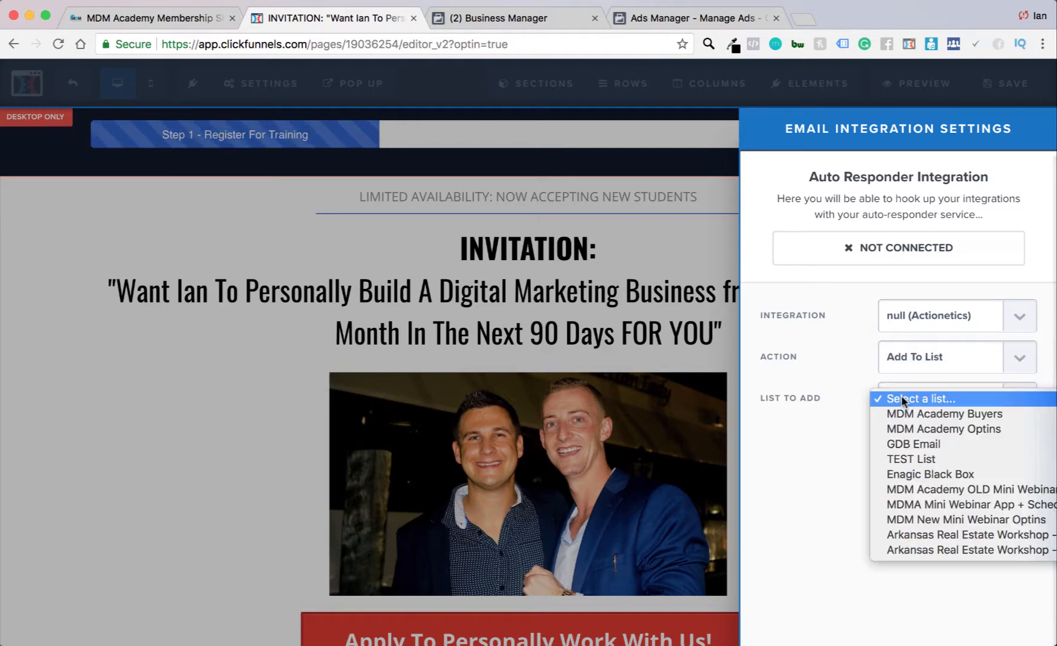
left_click(973, 522)
left_click(913, 414)
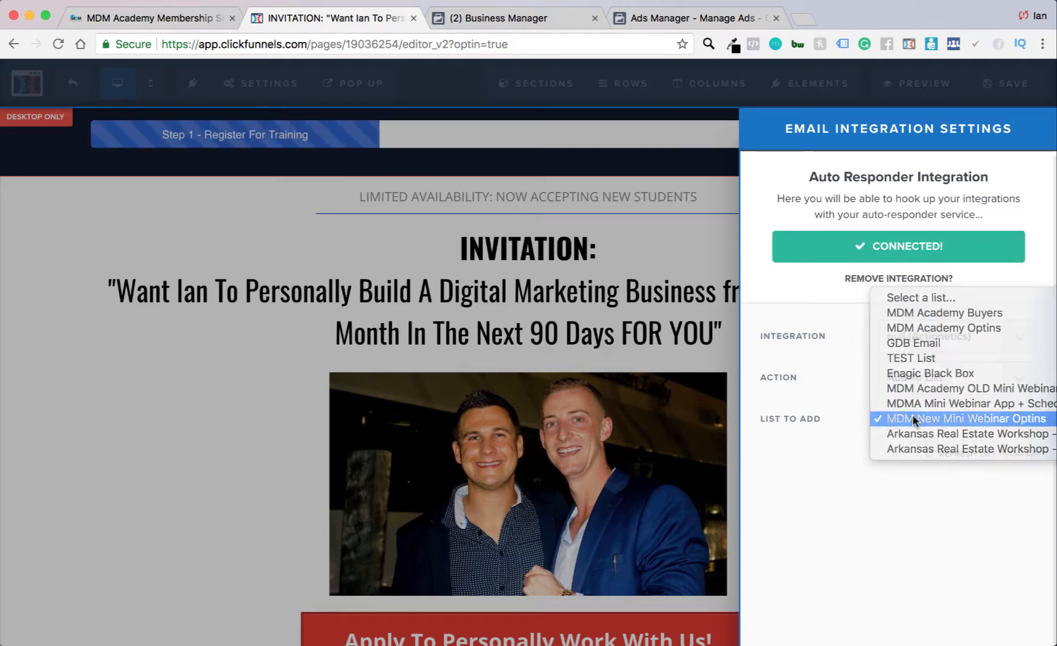
left_click(913, 417)
left_click(1002, 87)
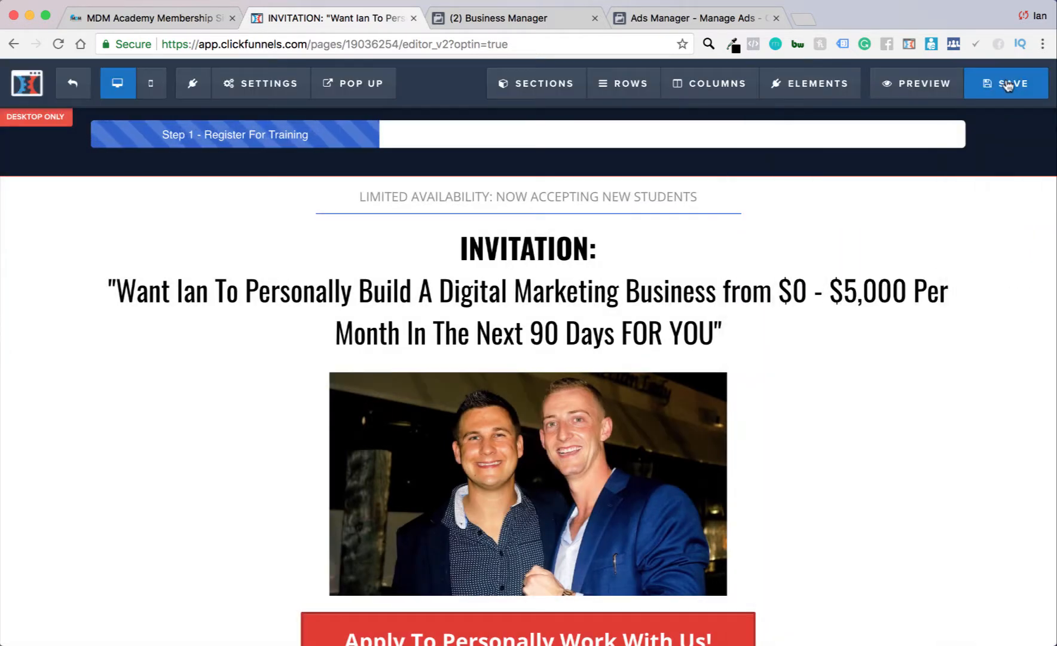
left_click(1008, 86)
- Check the page's integration status, leave the page editor and go to the Action Funnels in Actionetics
left_click(247, 85)
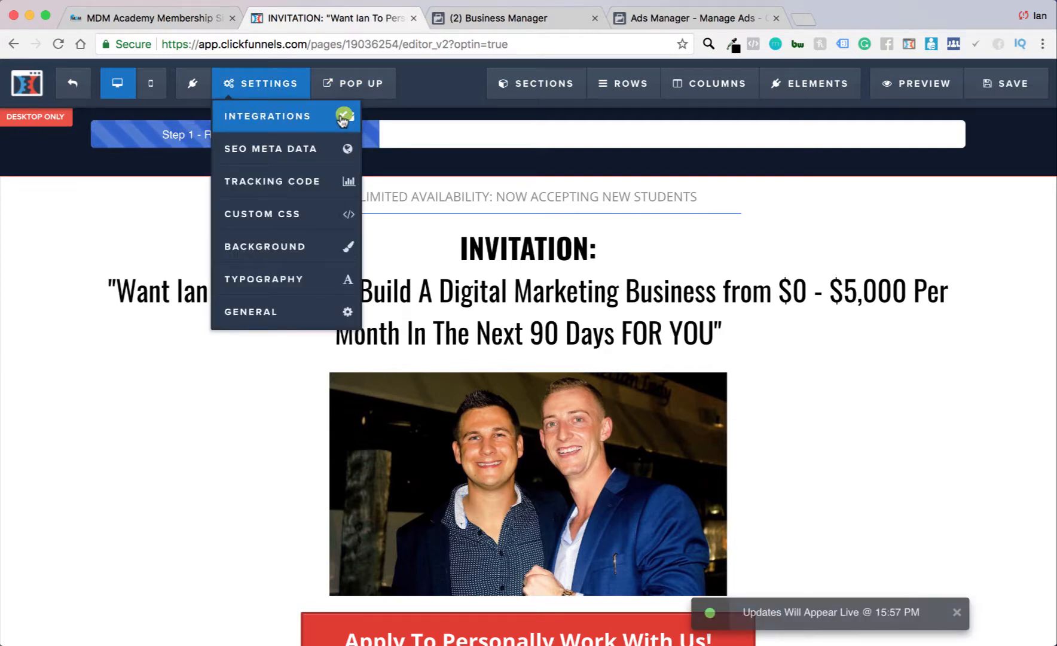
left_click(72, 86)
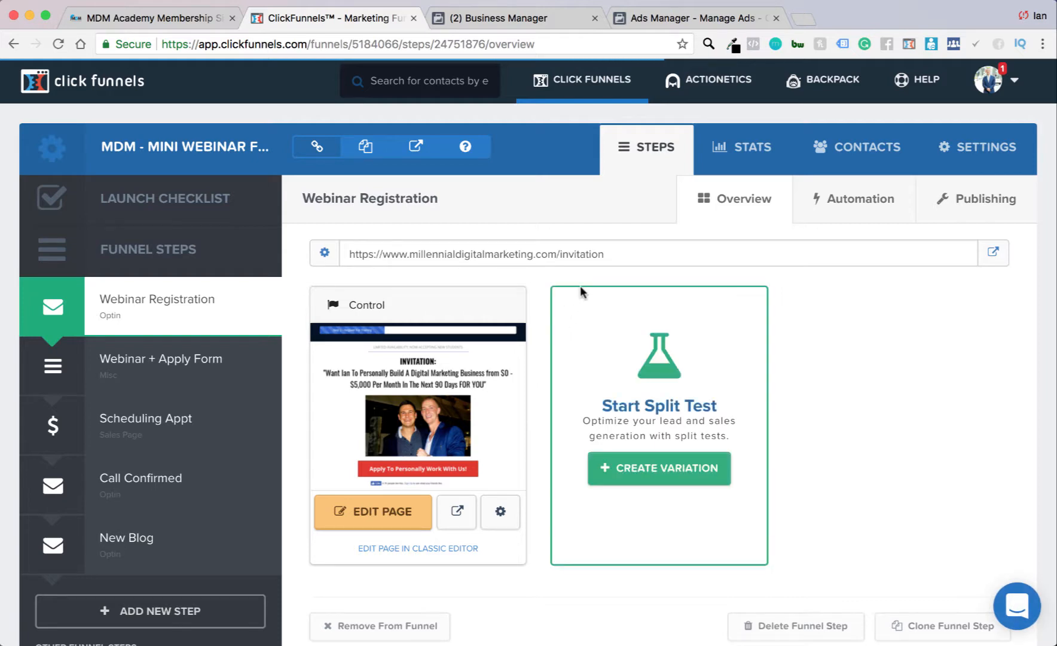
mouse_move(718, 87)
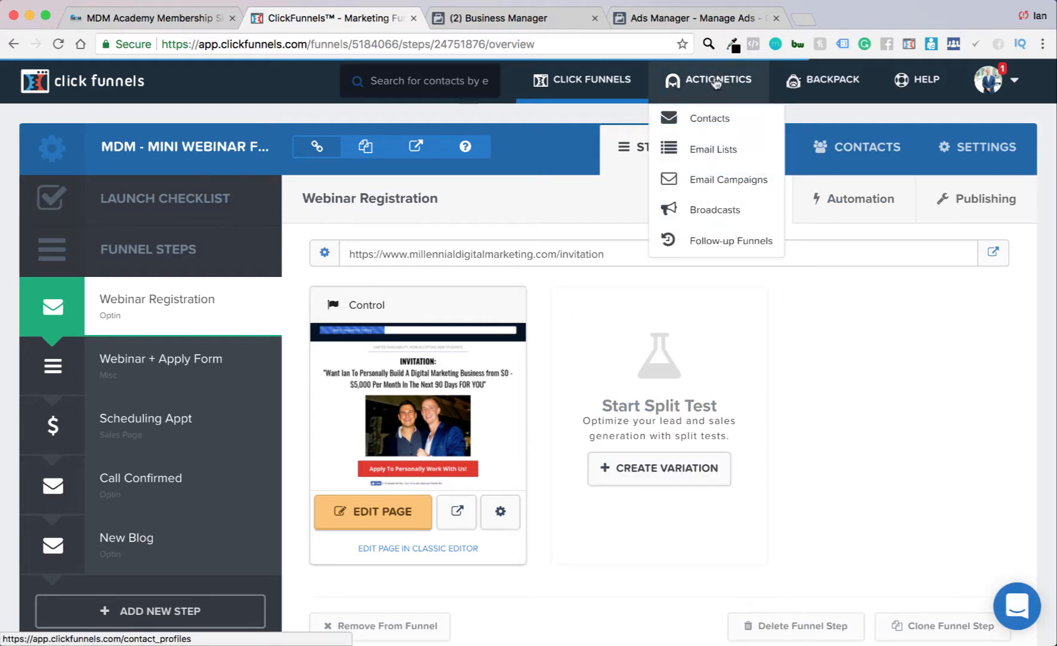
left_click(698, 158)
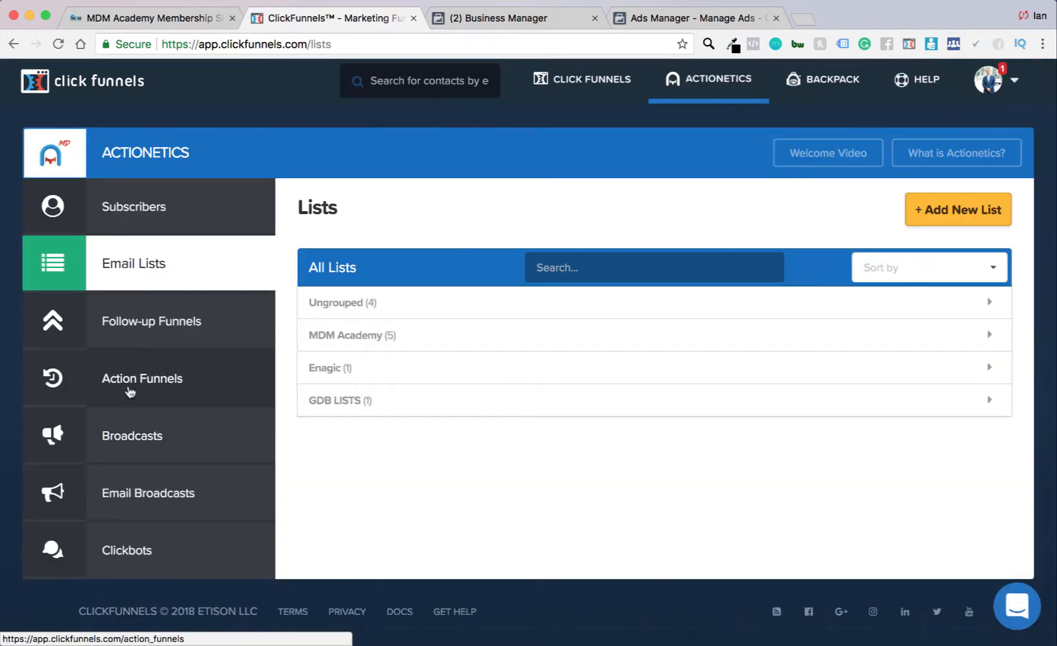
left_click(130, 391)
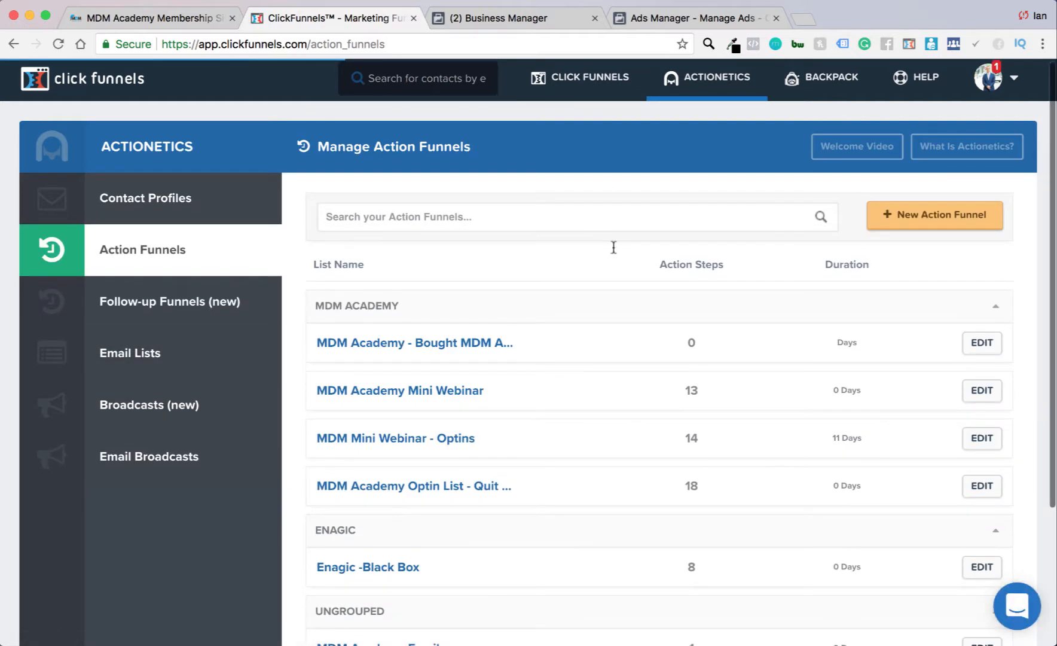
- Start a new action funnel and name it "MDM Affiliate Test", leaving the group tag blank
left_click(923, 218)
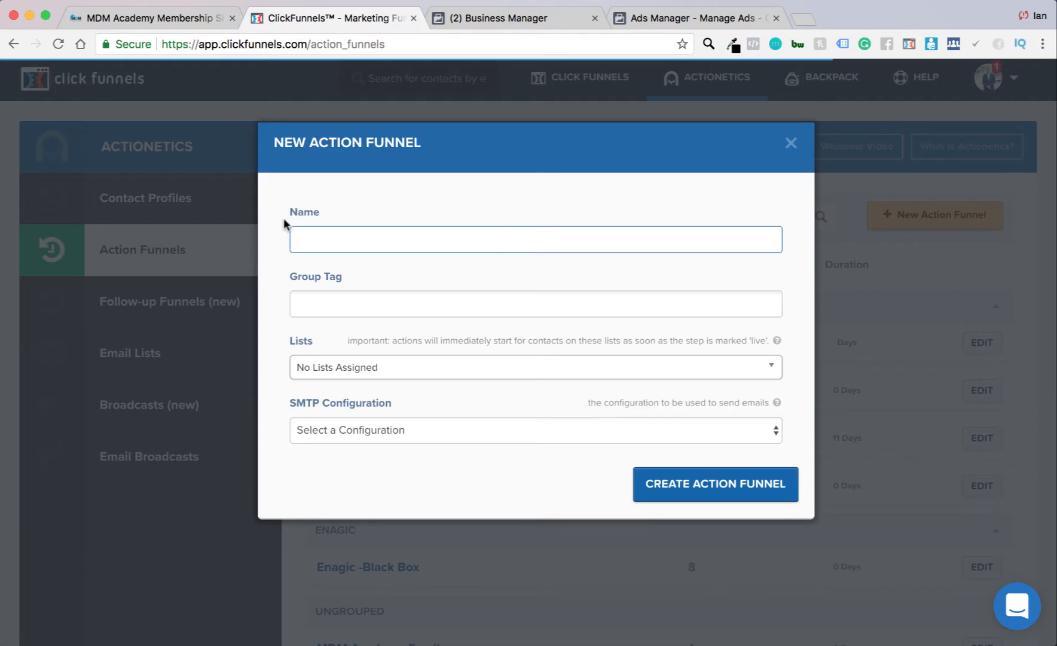
left_click(353, 232)
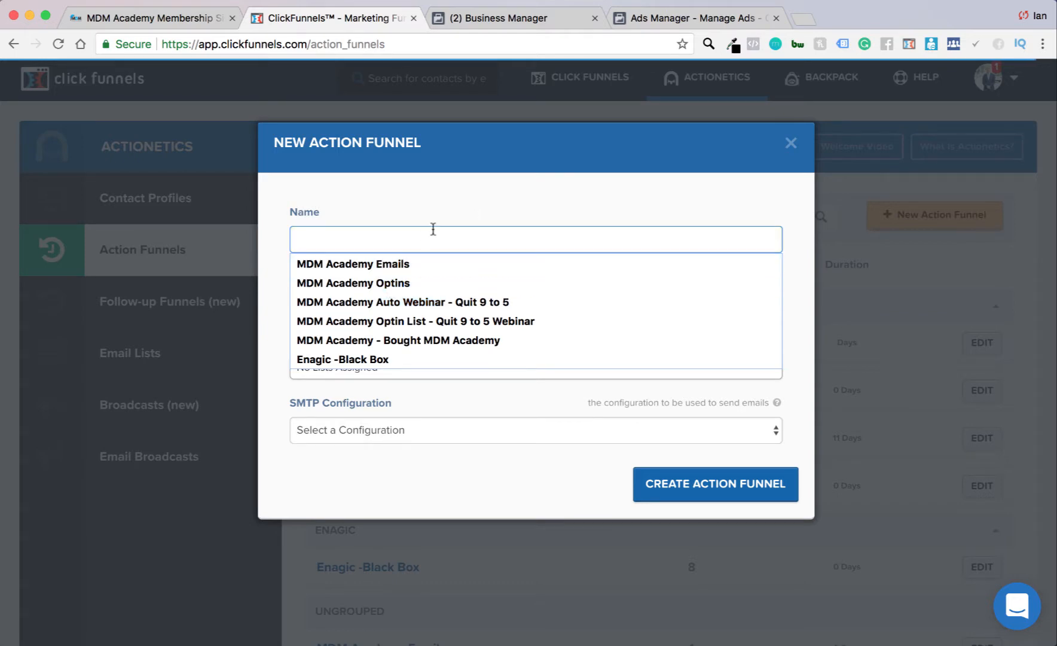
type("MDM")
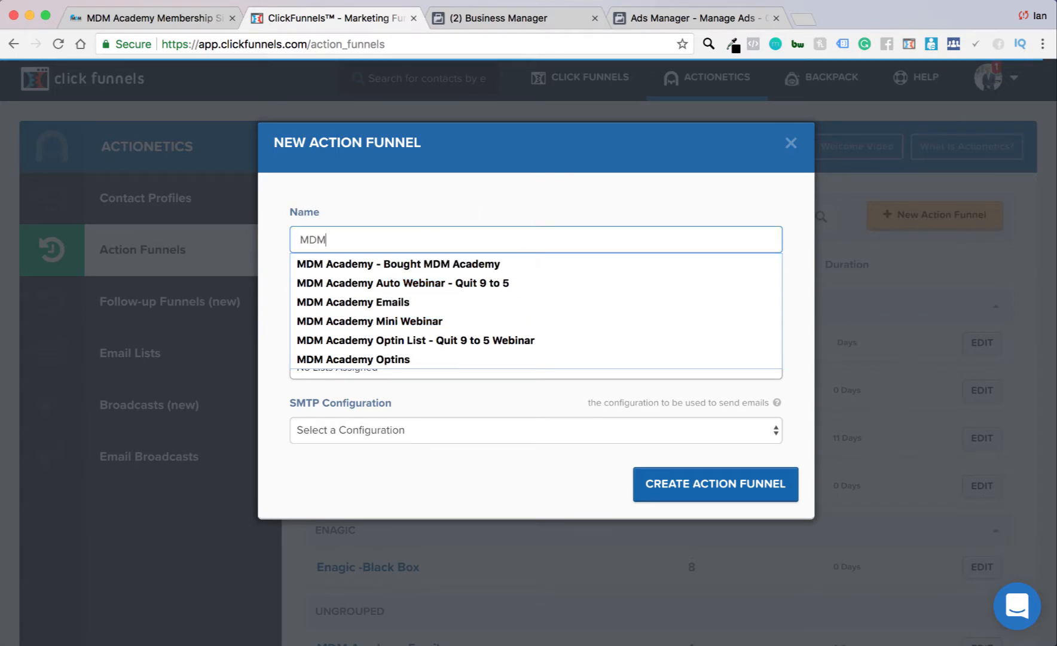
type(" Affiliate Test")
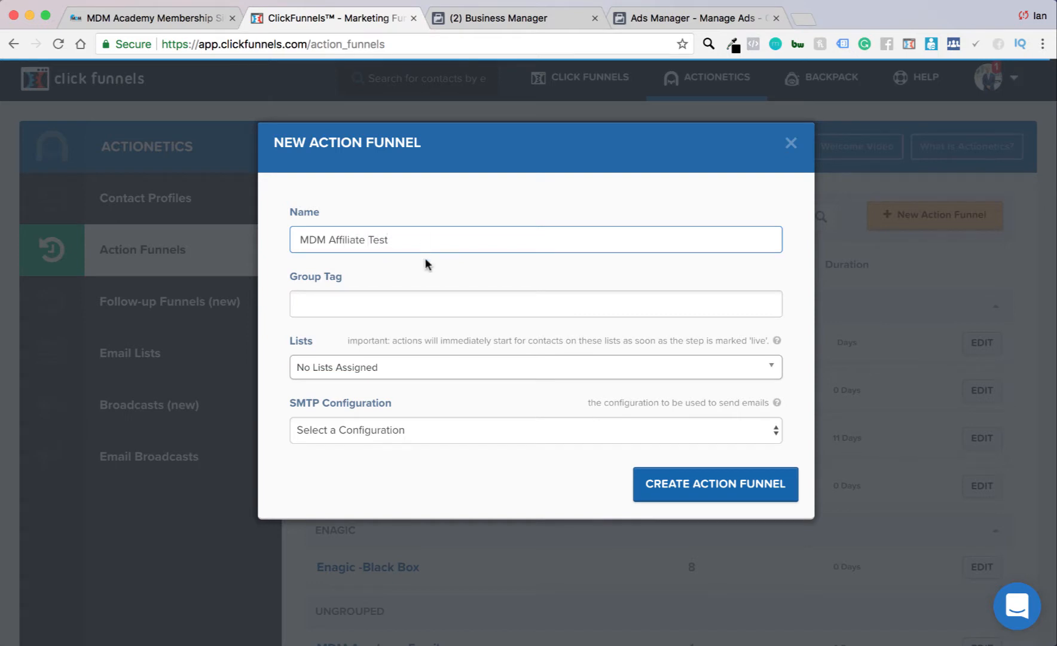
left_click(368, 319)
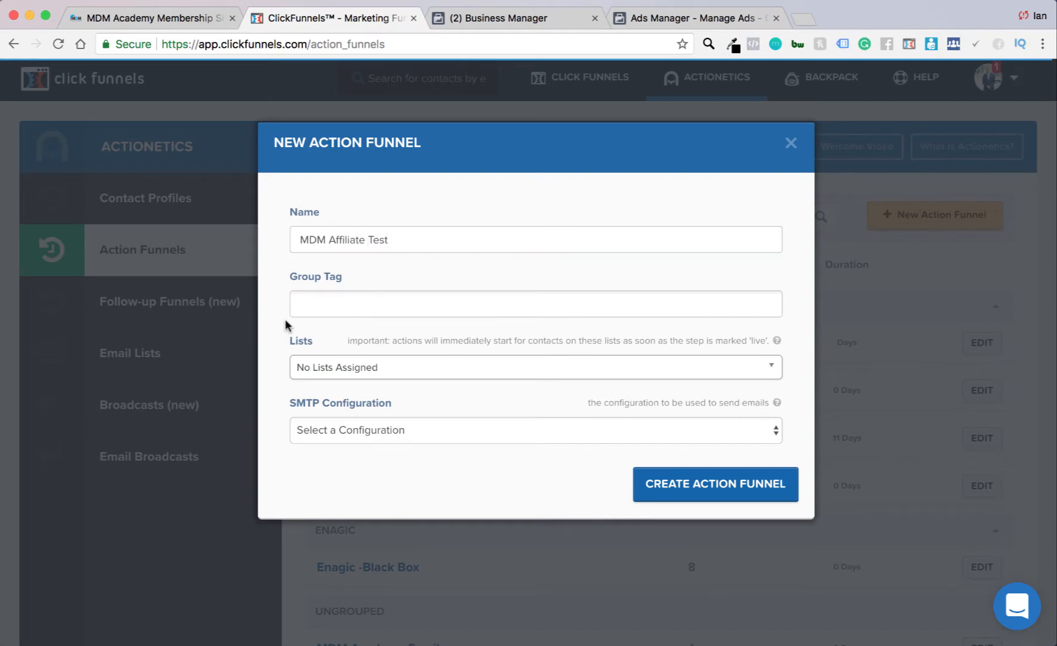
- Examine the lists and SMTP configurations offered for the new action funnel, and discard it without creating it
left_click(367, 369)
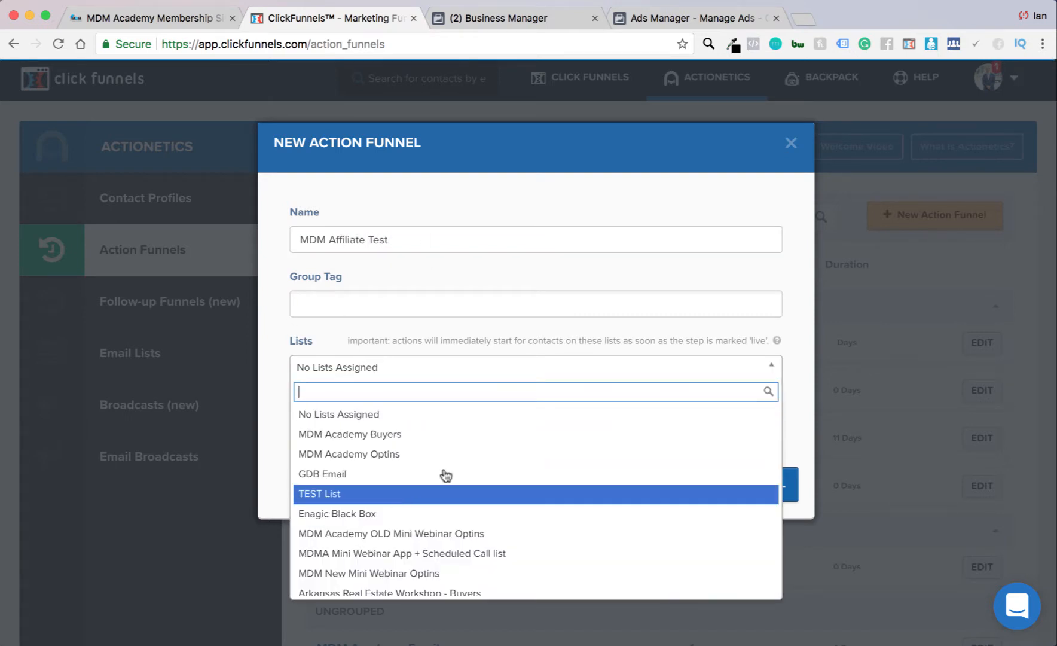
scroll(409, 560, "down", 2)
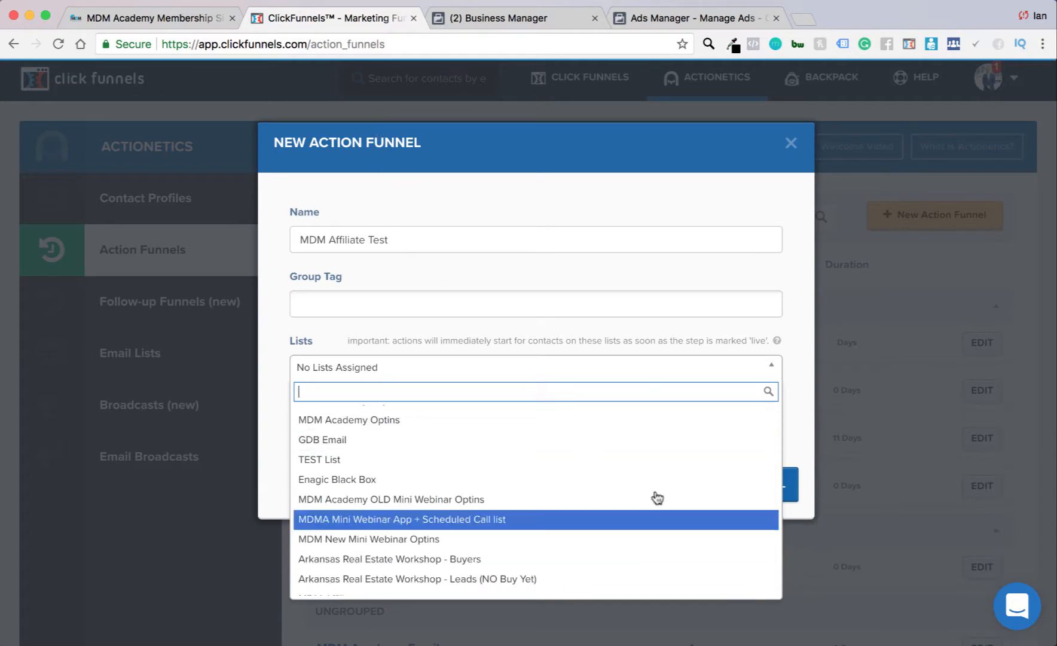
scroll(656, 498, "up", 1)
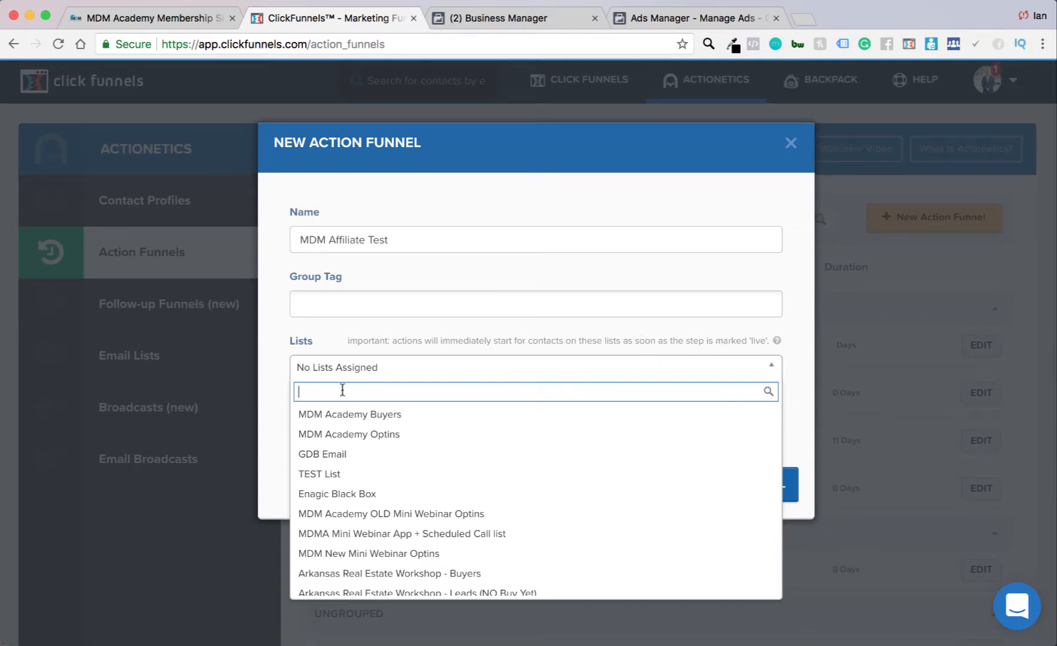
scroll(418, 574, "down", 1)
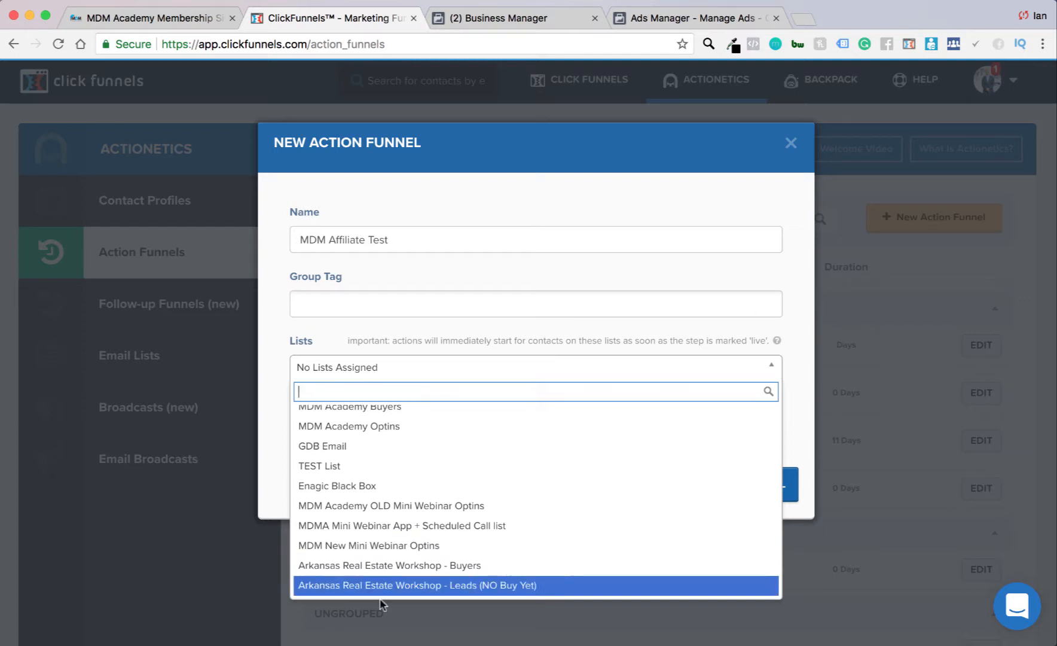
left_click(688, 126)
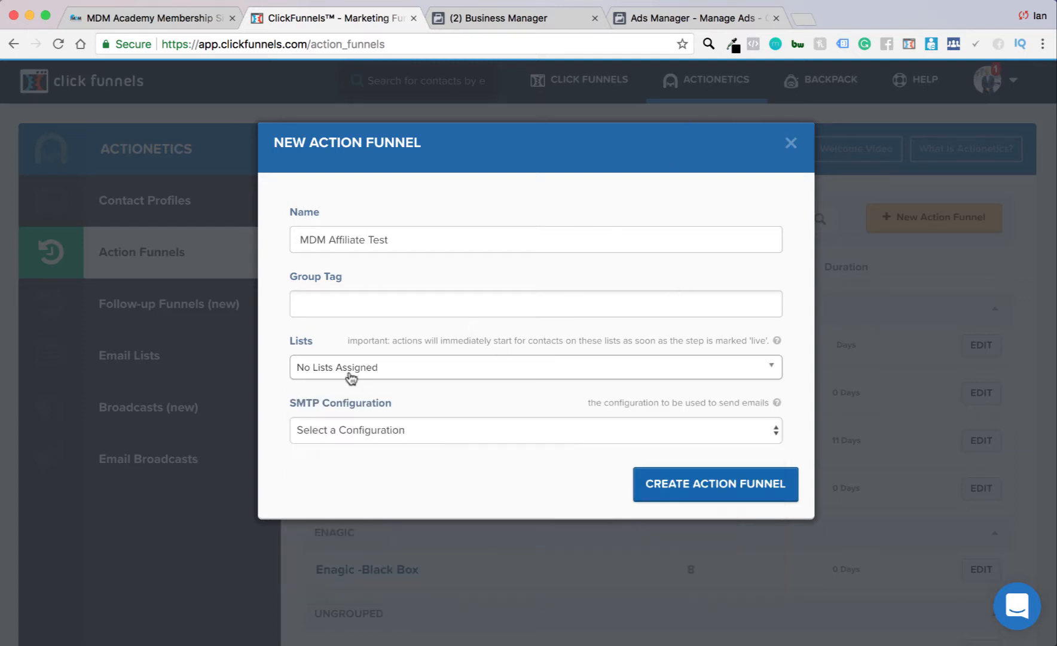
left_click(364, 429)
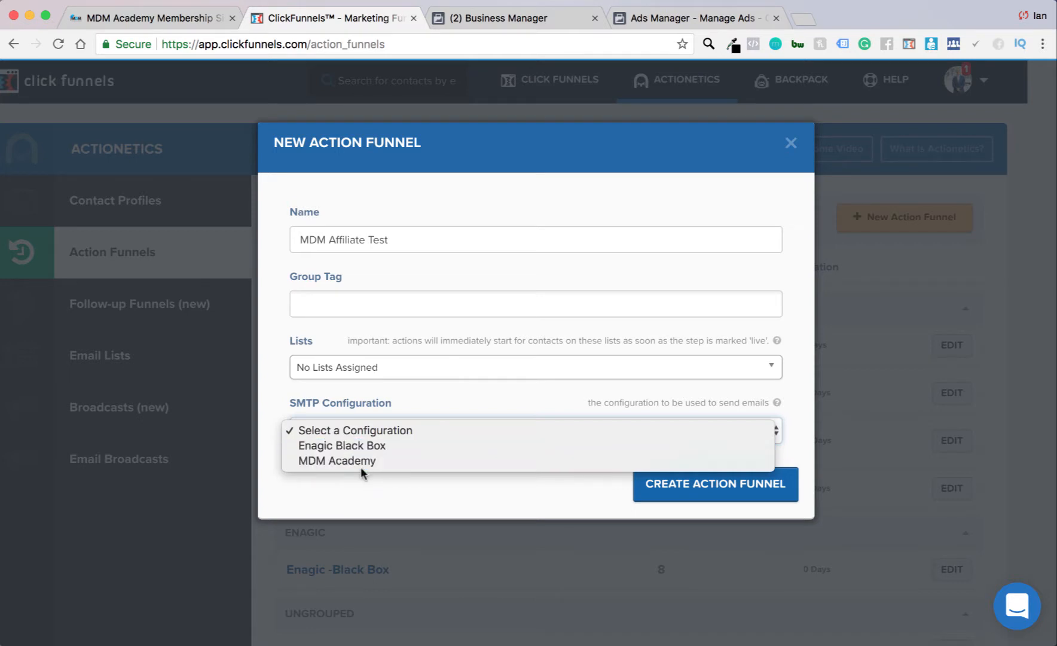
left_click(516, 511)
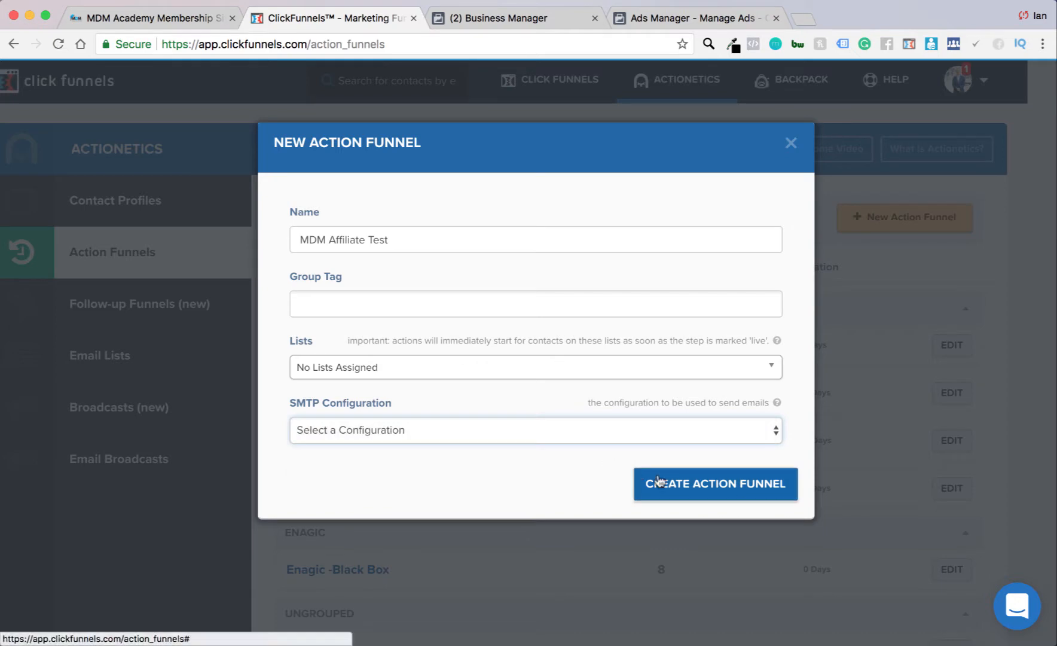
left_click(791, 145)
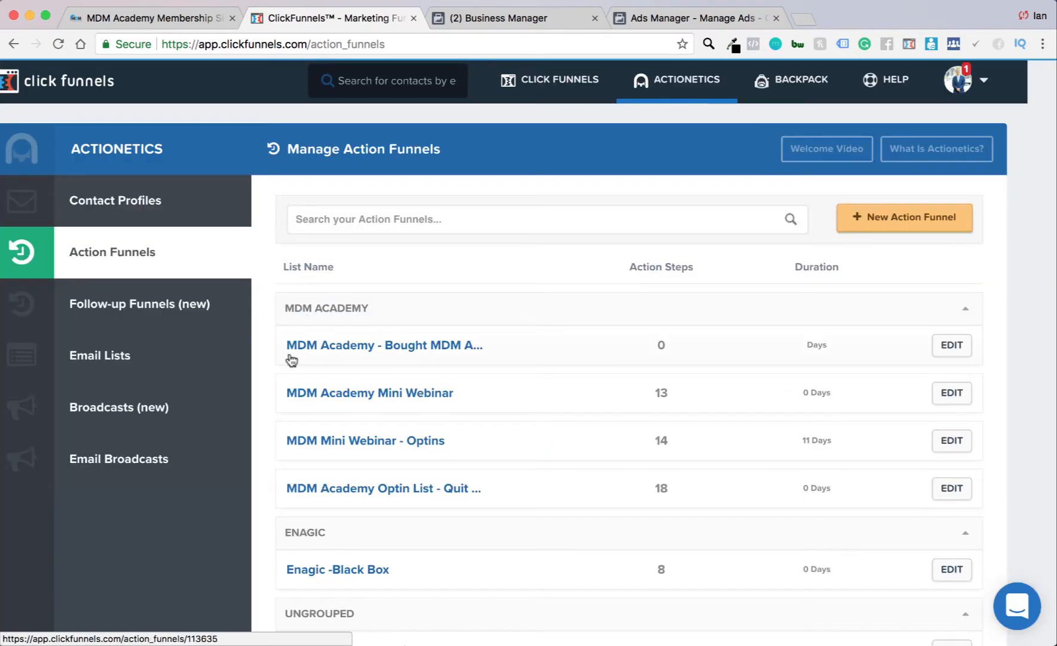
- Open the existing "MDM Academy - Bought" action funnel and add a Send Email step named "Test Email 1"
scroll(302, 517, "down", 2)
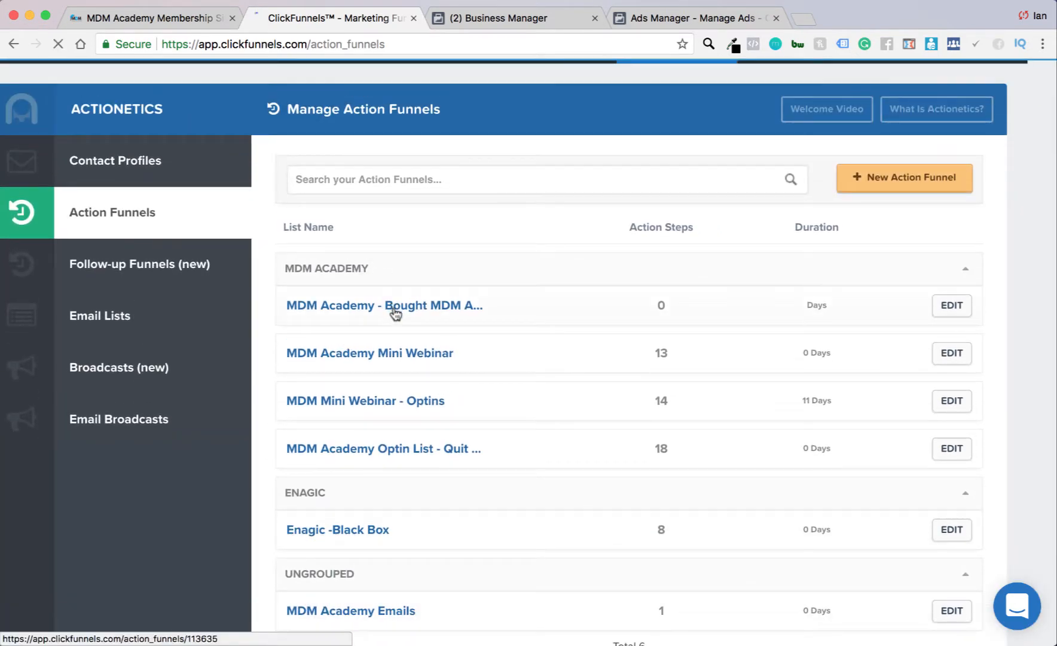
left_click(388, 306)
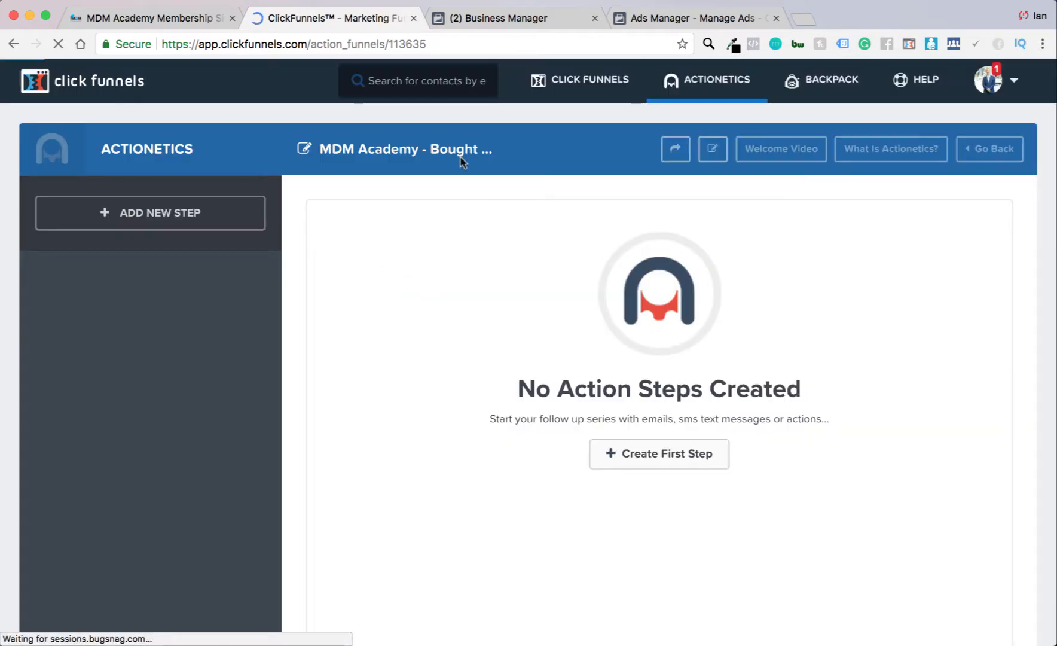
left_click(136, 206)
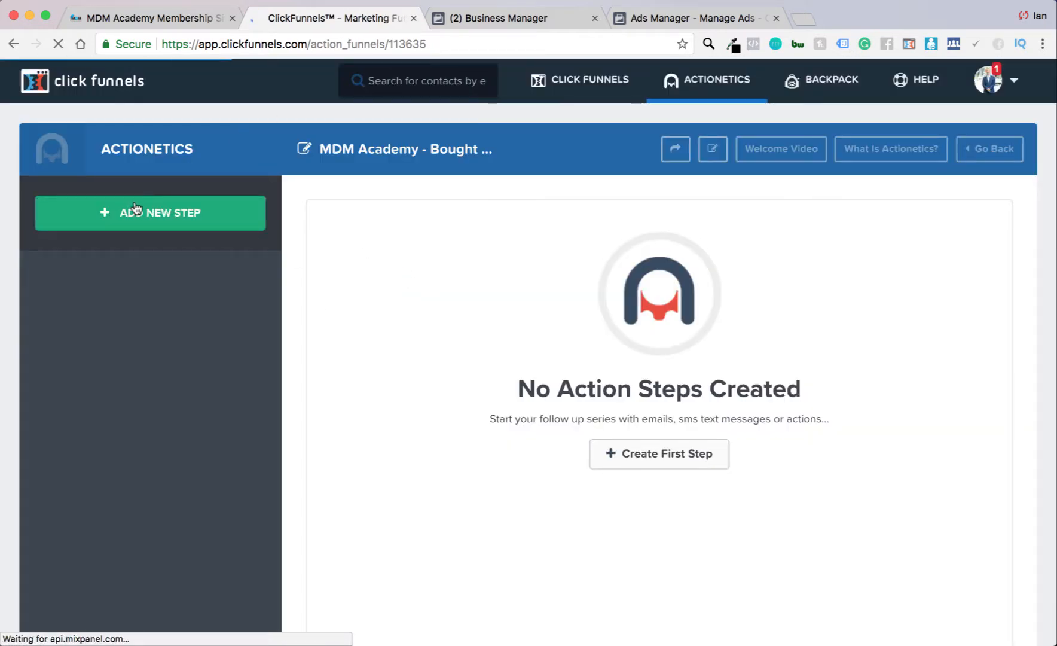
left_click(639, 465)
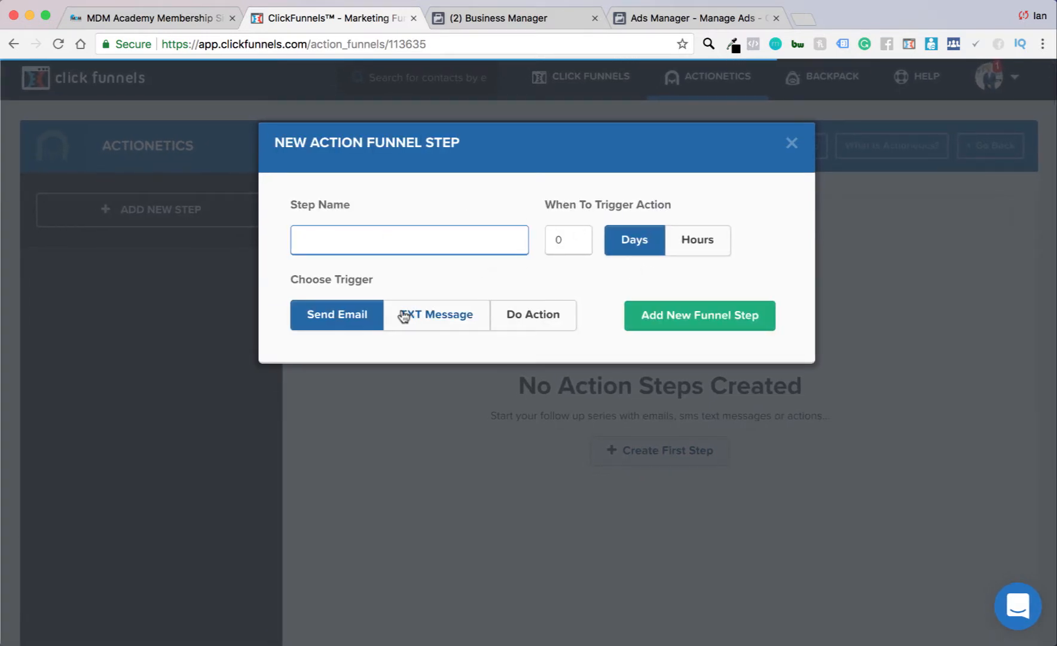
left_click(551, 326)
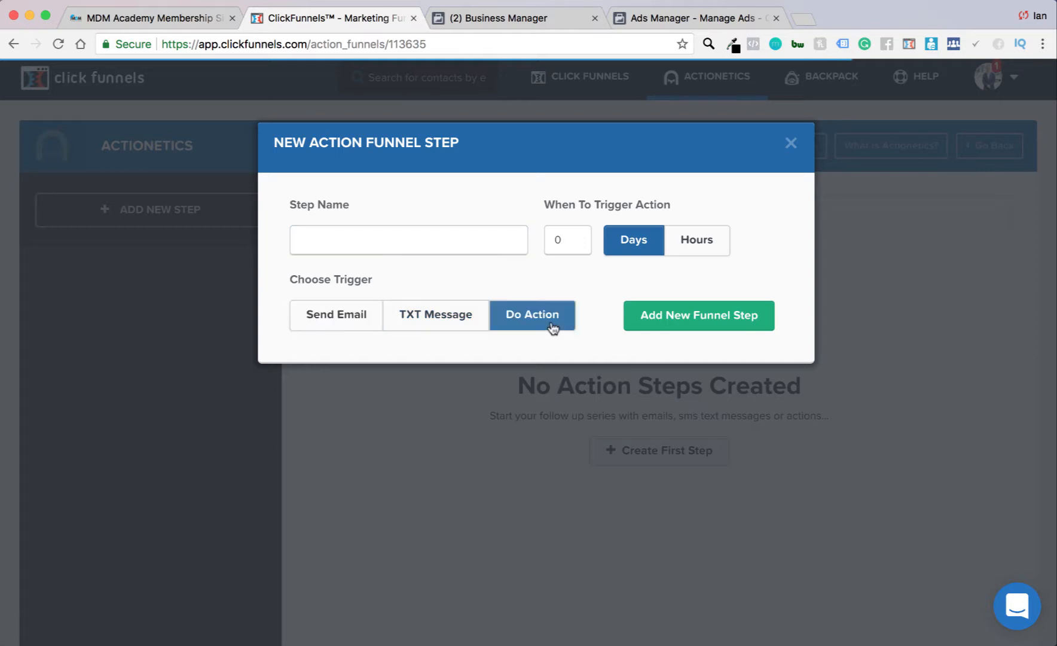
left_click(360, 323)
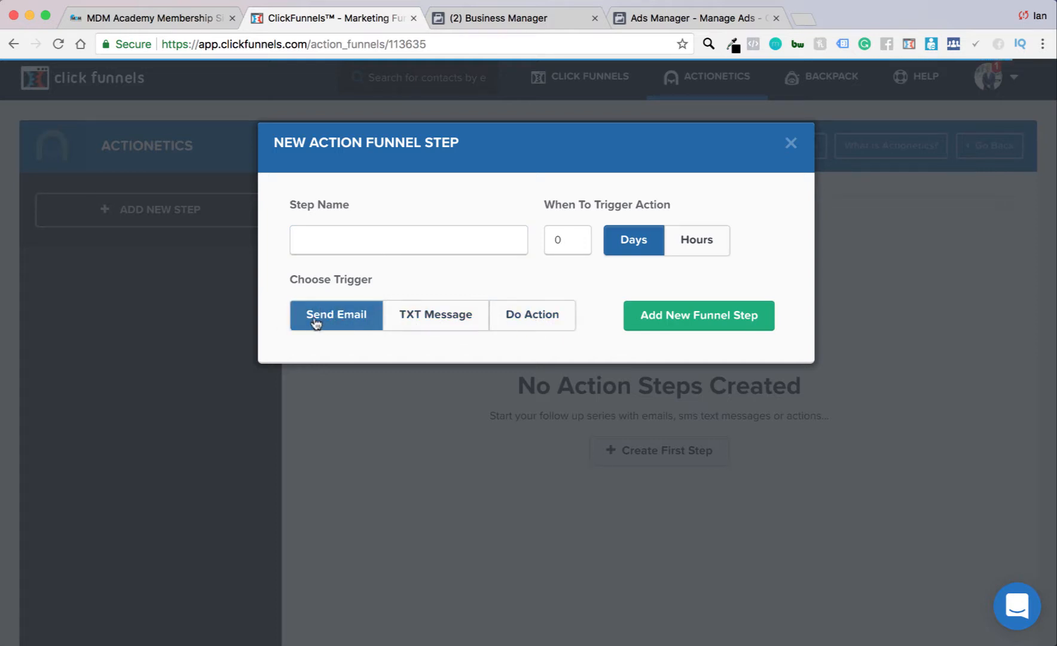
left_click(364, 237)
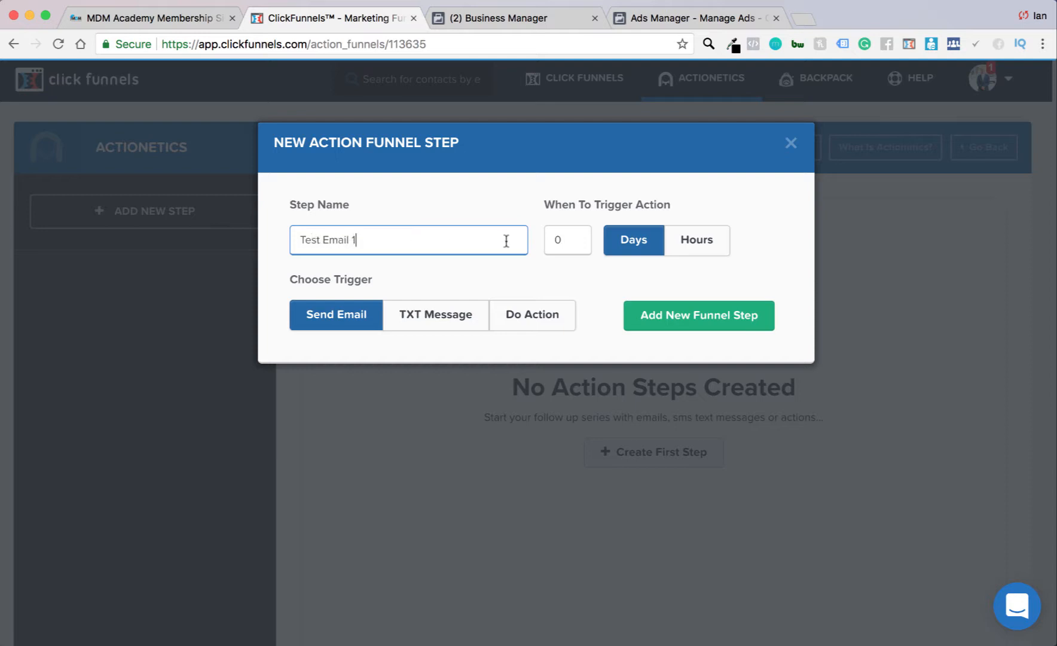
left_click(680, 313)
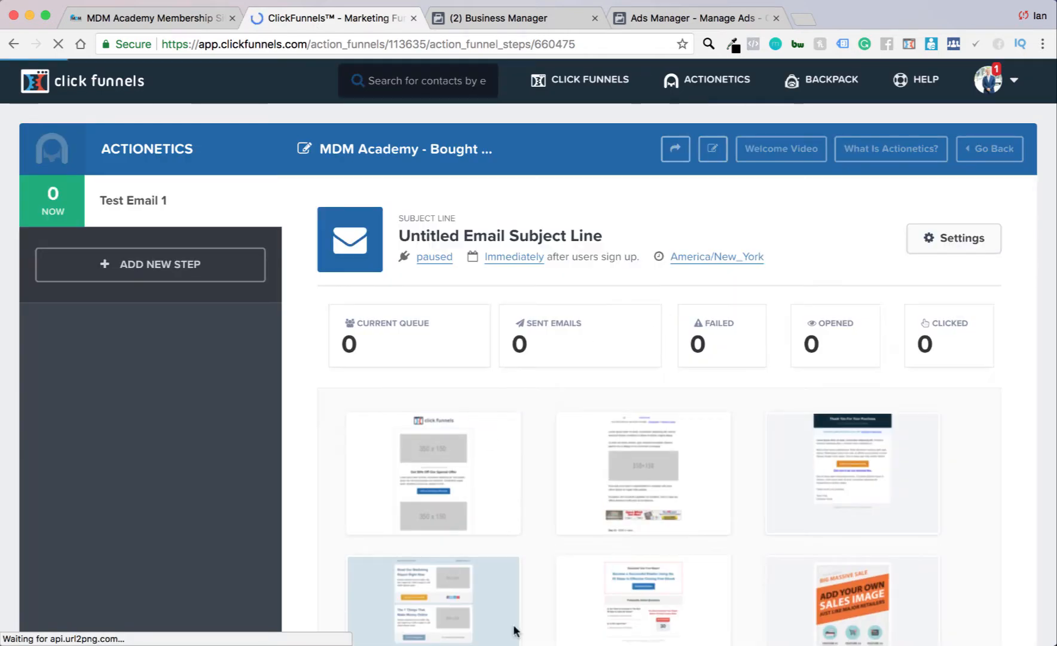
- Browse the email templates and apply the first one, with the ClickFunnels logo and special offer layout, to Test Email 1
mouse_move(593, 452)
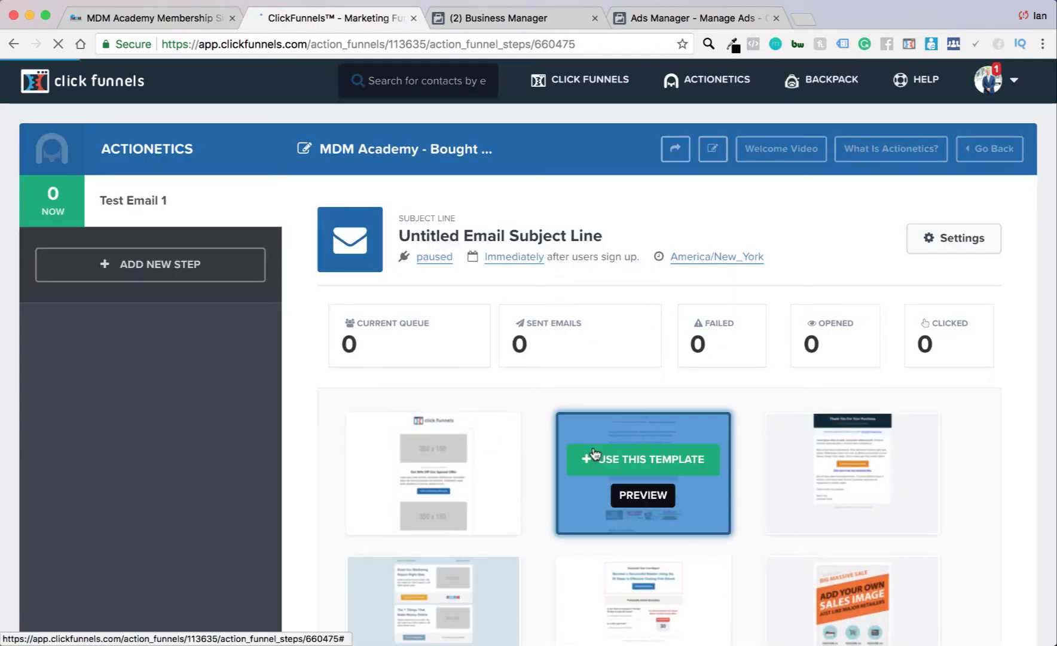
scroll(595, 455, "down", 1)
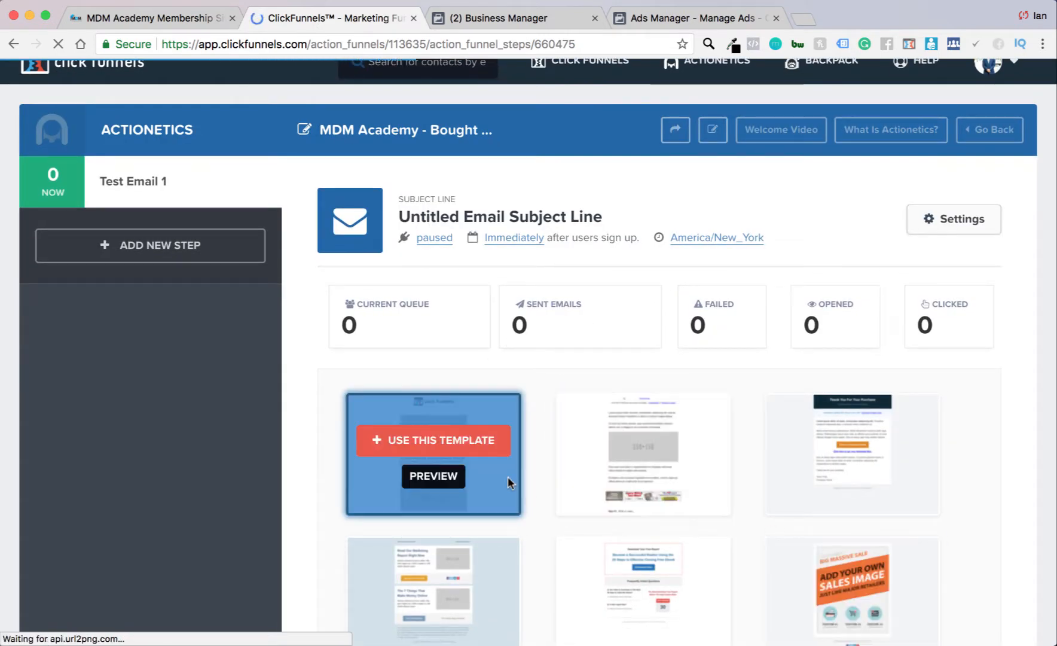
scroll(552, 465, "down", 2)
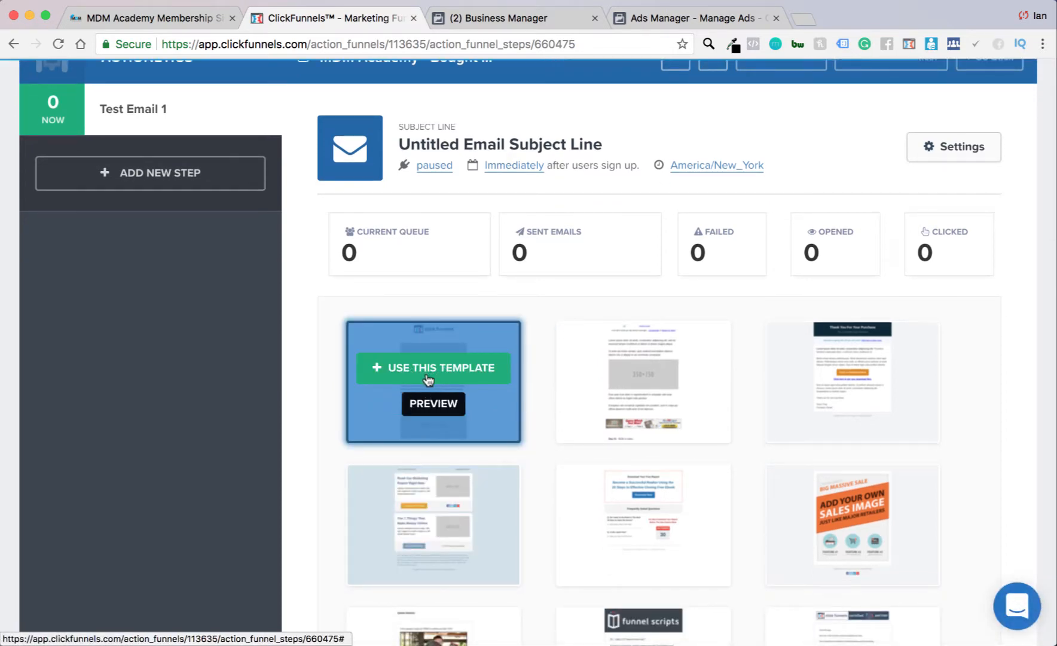
scroll(428, 380, "down", 1)
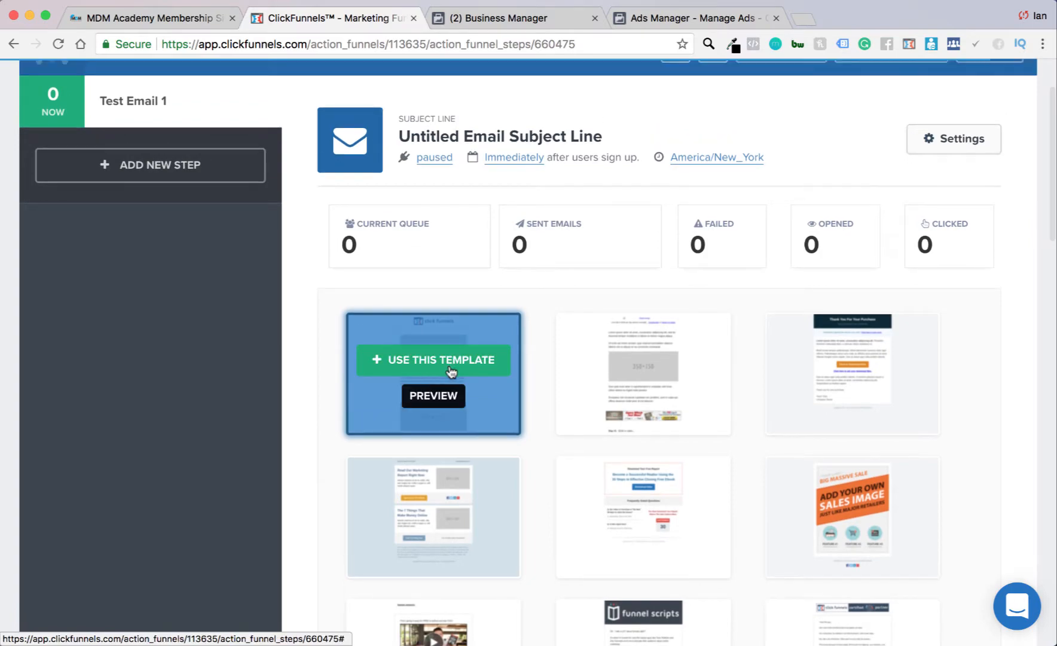
scroll(401, 371, "down", 15)
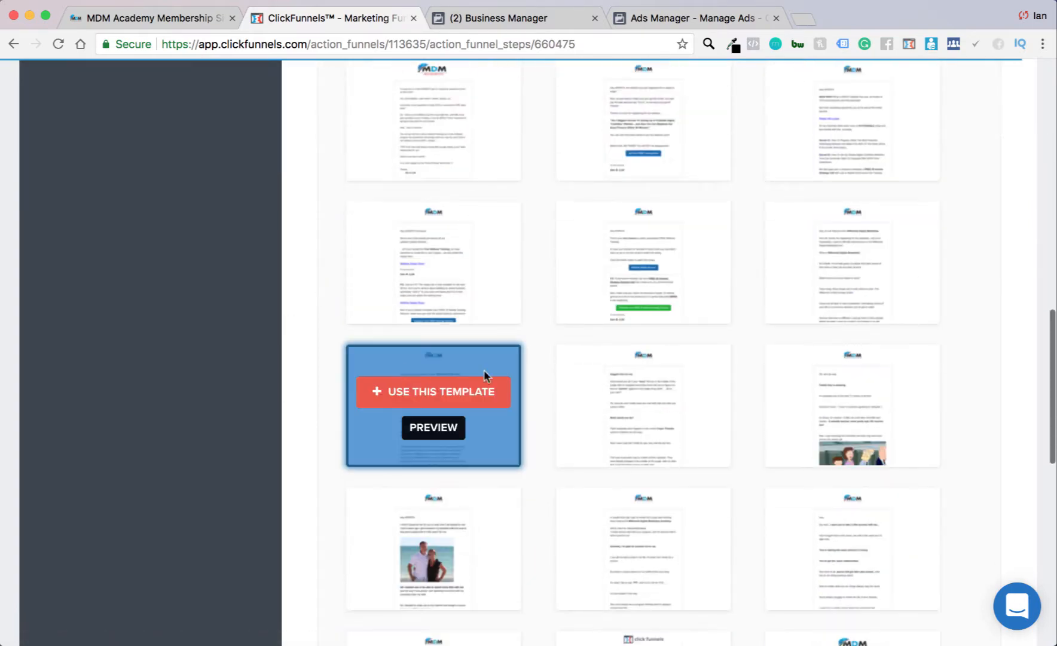
scroll(705, 323, "up", 15)
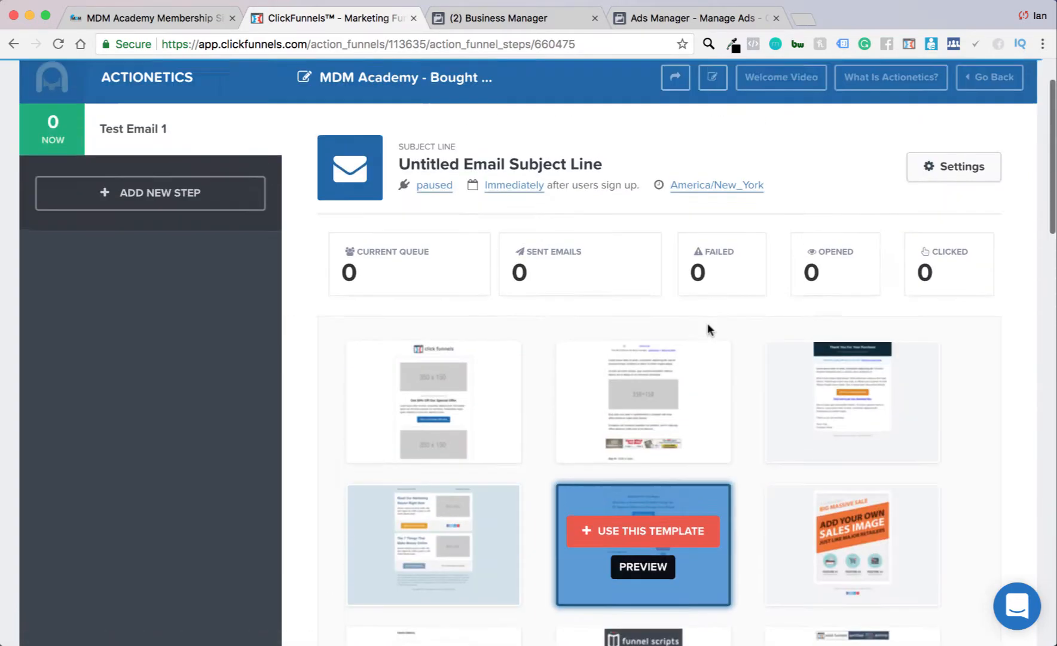
scroll(707, 326, "up", 3)
mouse_move(449, 455)
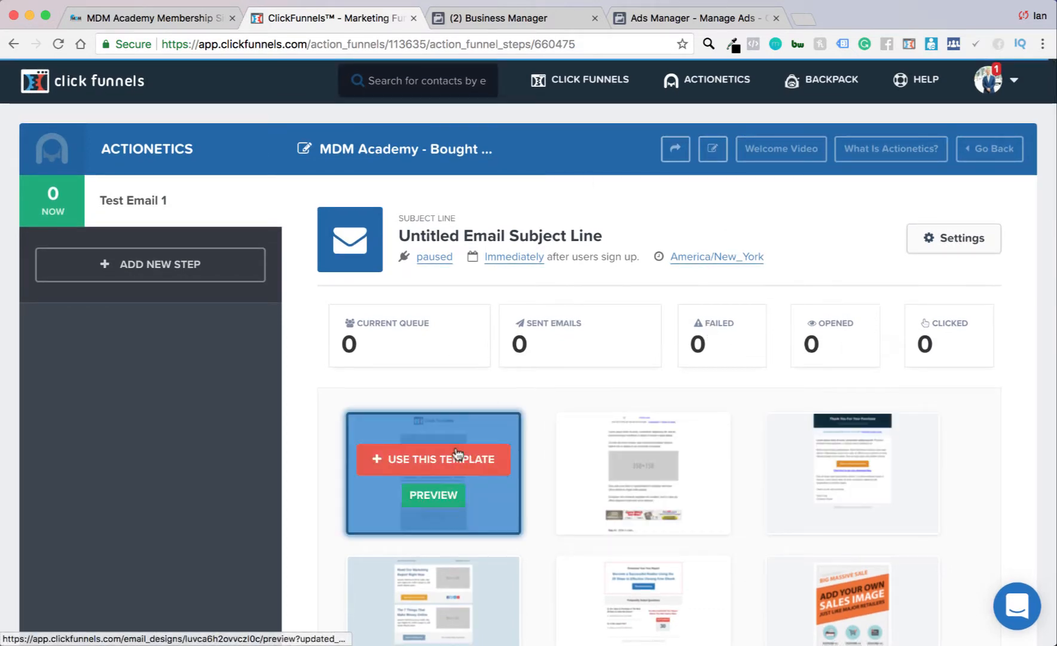
left_click(417, 465)
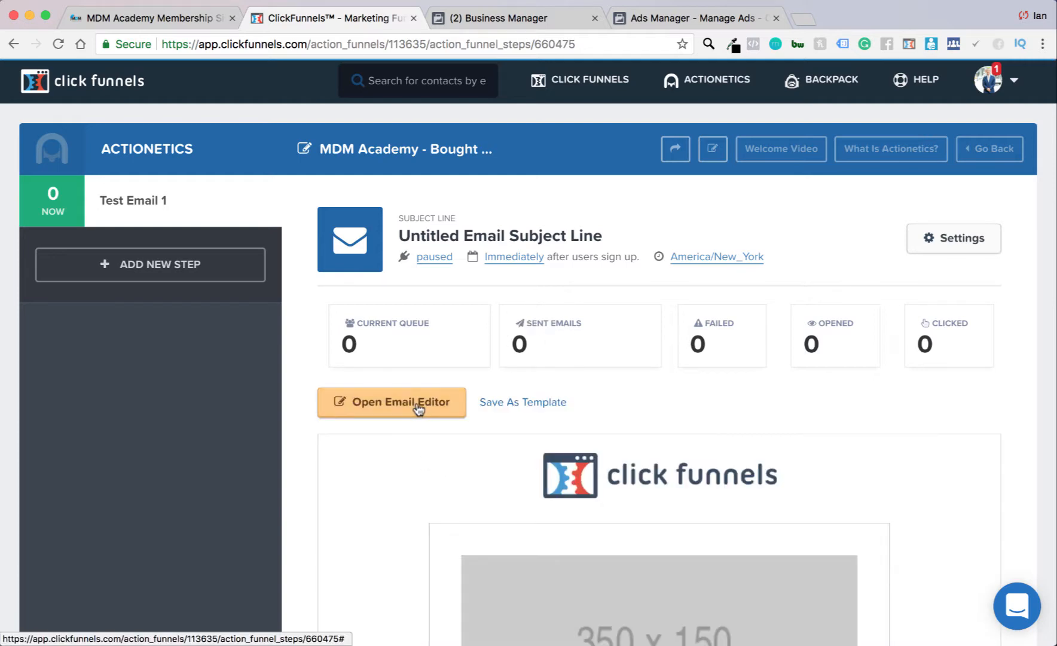
- Open Test Email 1 in the email editor and examine its logo, image placeholders, headline and text blocks
left_click(420, 407)
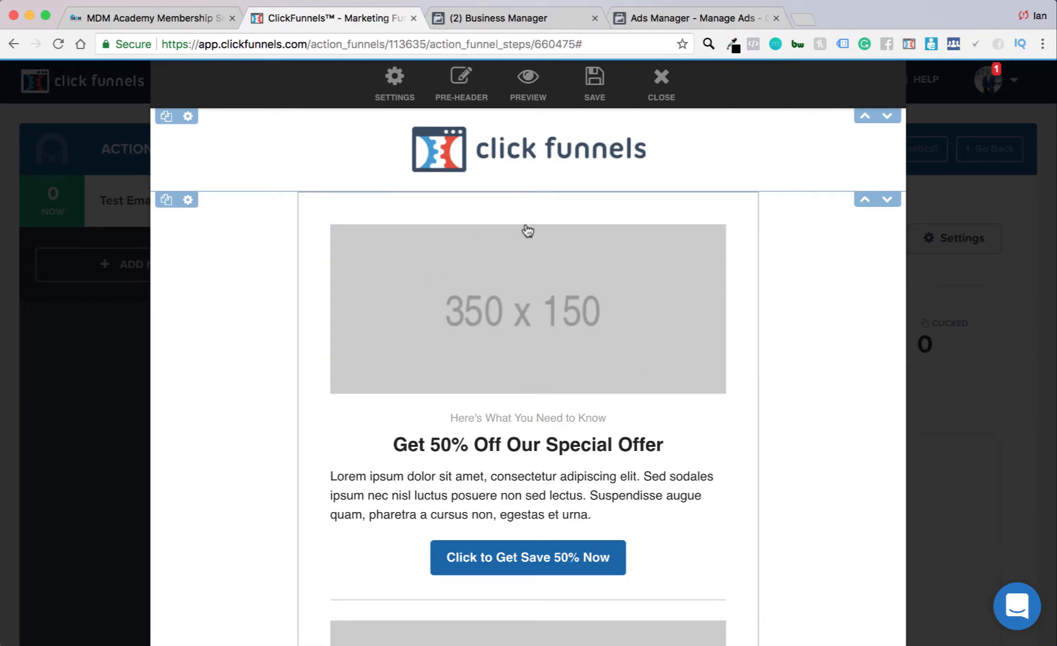
scroll(620, 324, "down", 3)
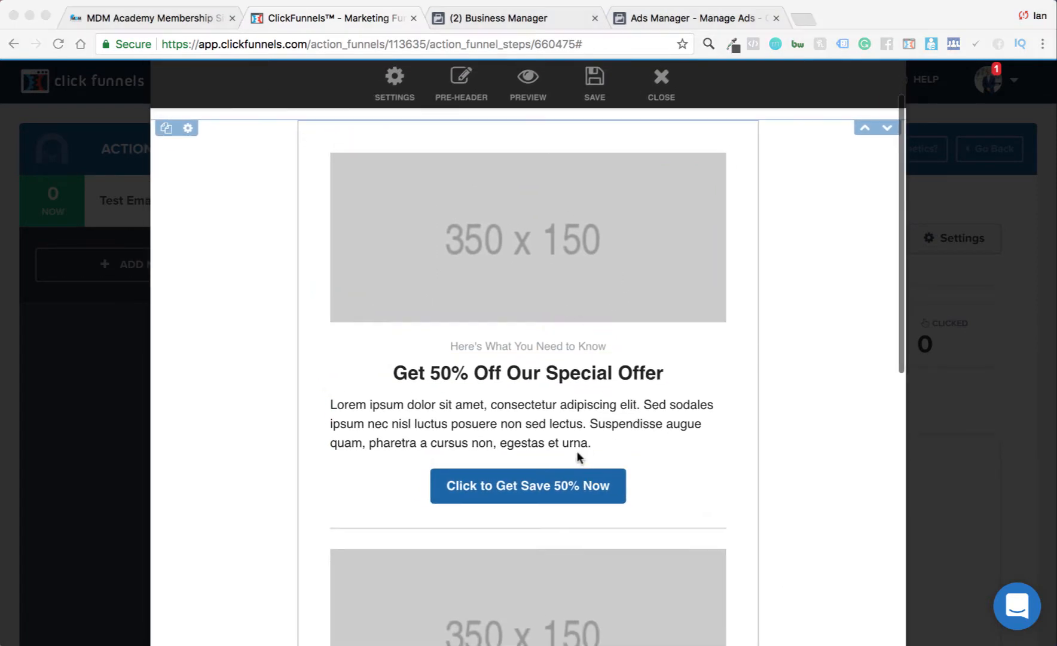
scroll(524, 304, "up", 3)
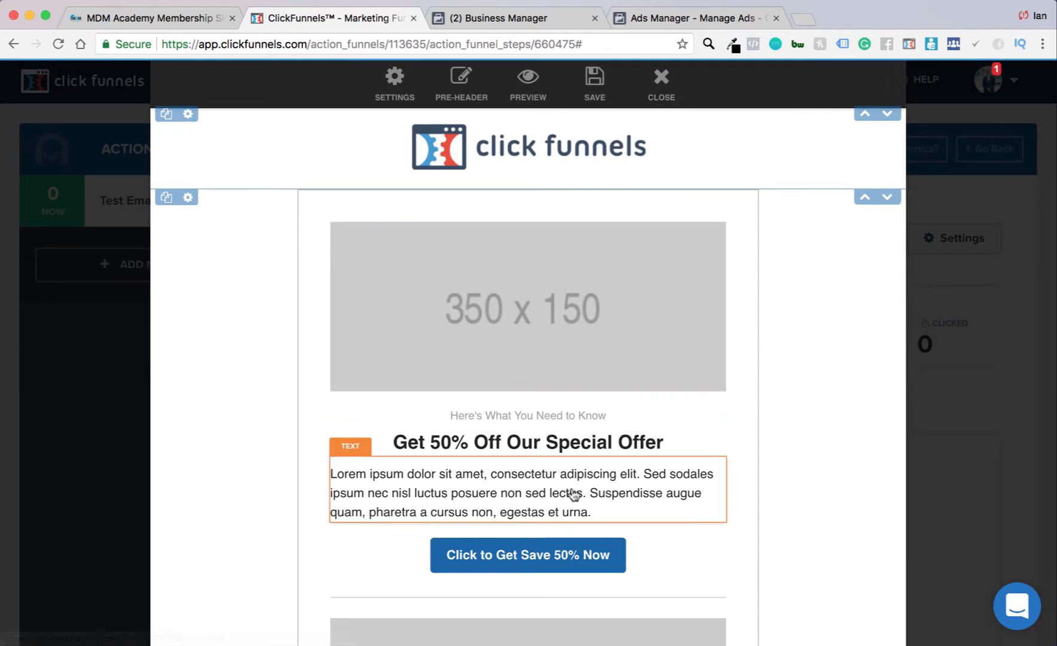
scroll(549, 321, "down", 1)
scroll(615, 370, "down", 1)
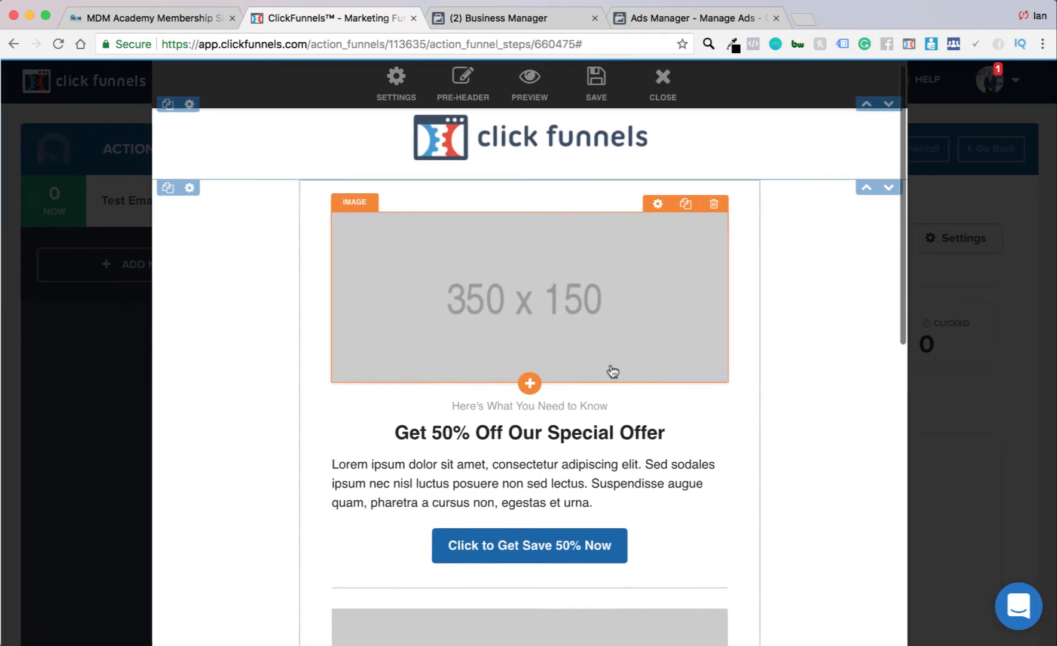
scroll(500, 117, "down", 1)
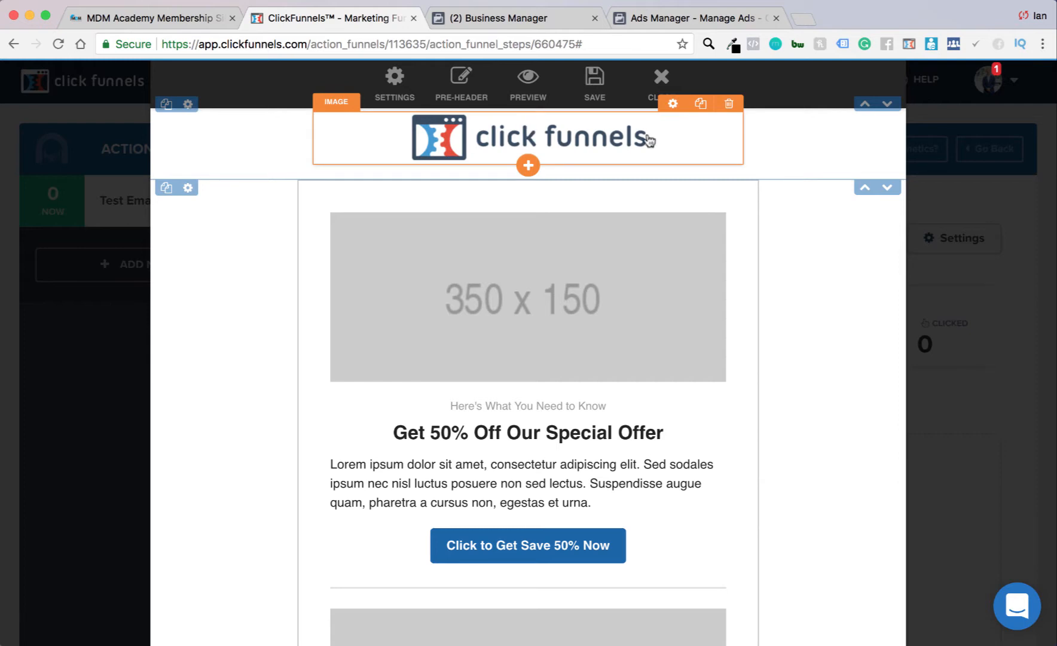
scroll(628, 149, "down", 5)
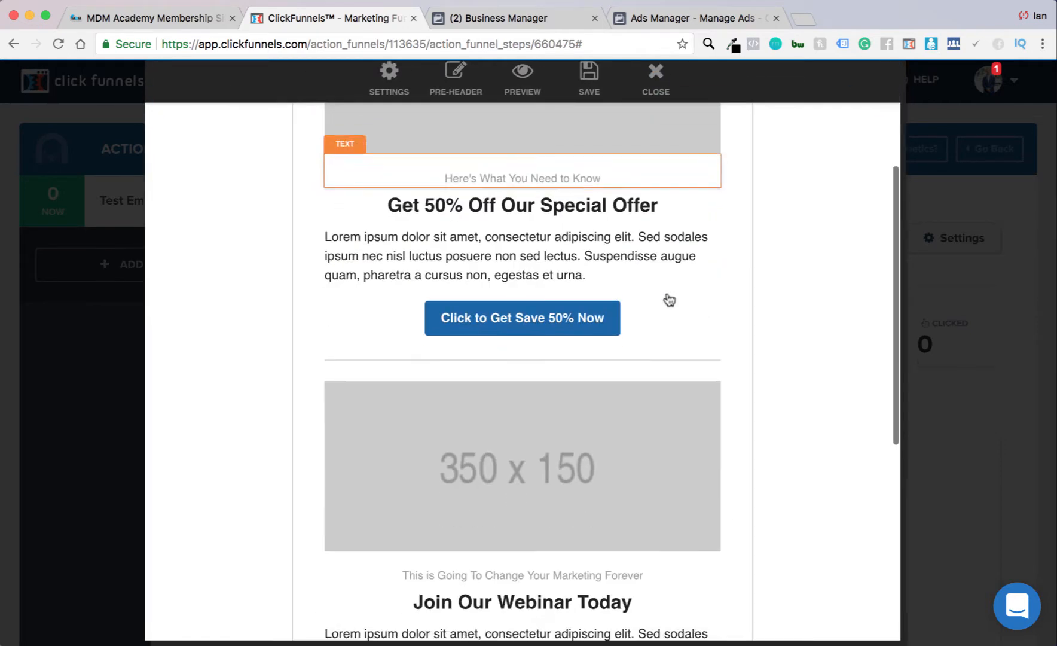
- Check the settings of the "Click to Get Save 50% Now" button and examine the rest of the email down to its footer
left_click(498, 305)
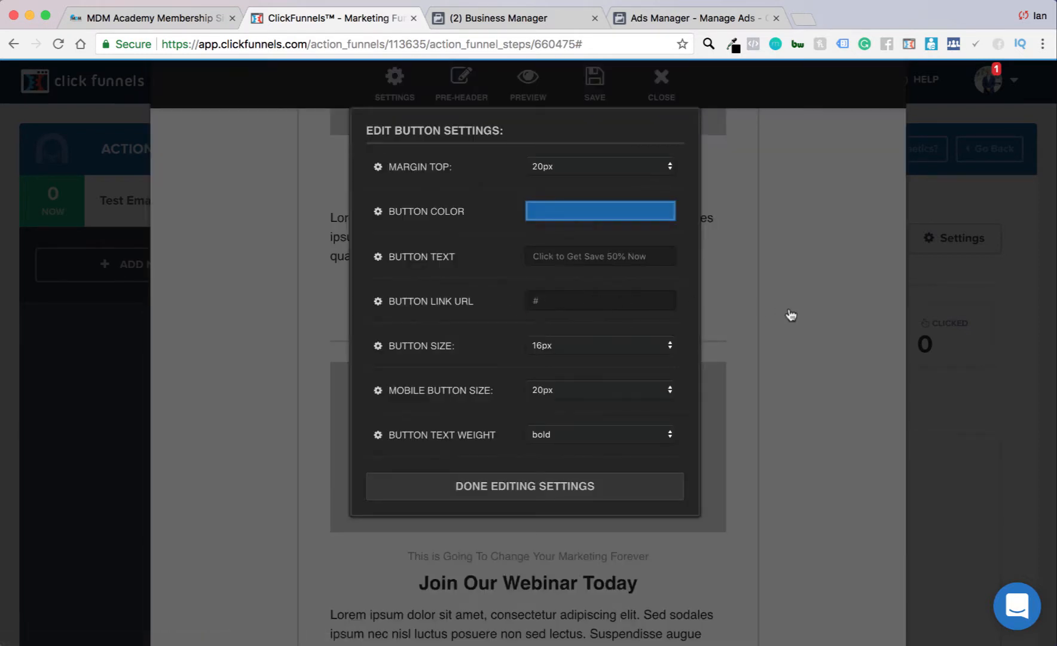
left_click(732, 270)
scroll(596, 337, "down", 5)
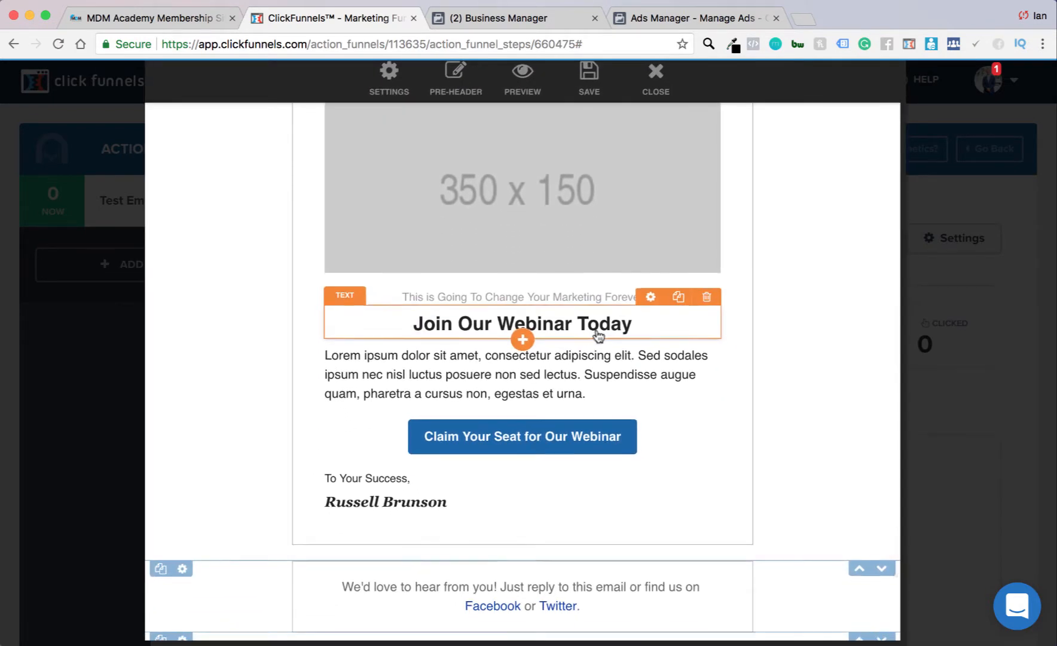
scroll(598, 337, "down", 3)
scroll(587, 599, "up", 2)
scroll(540, 621, "down", 2)
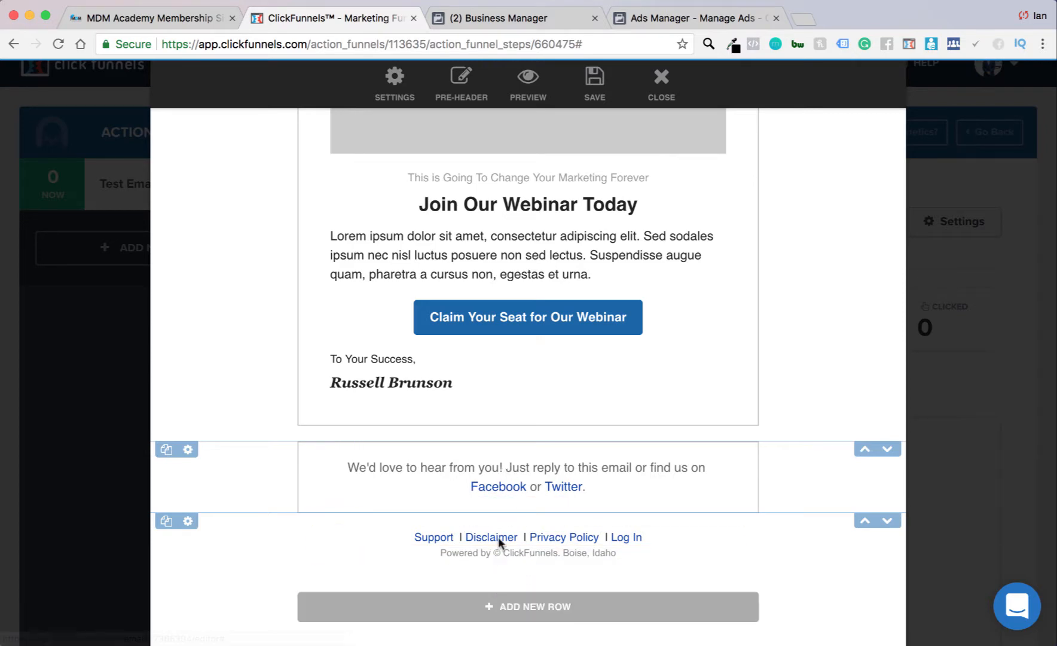
- Check the overall body style settings of Test Email 1 and close the email editor
scroll(448, 571, "up", 10)
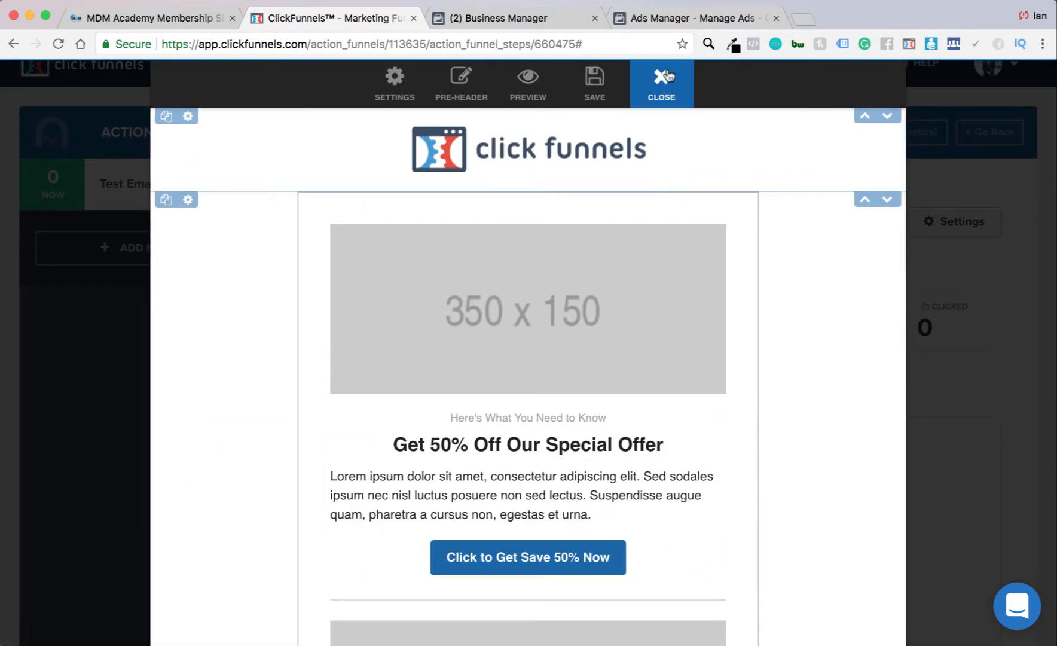
left_click(378, 95)
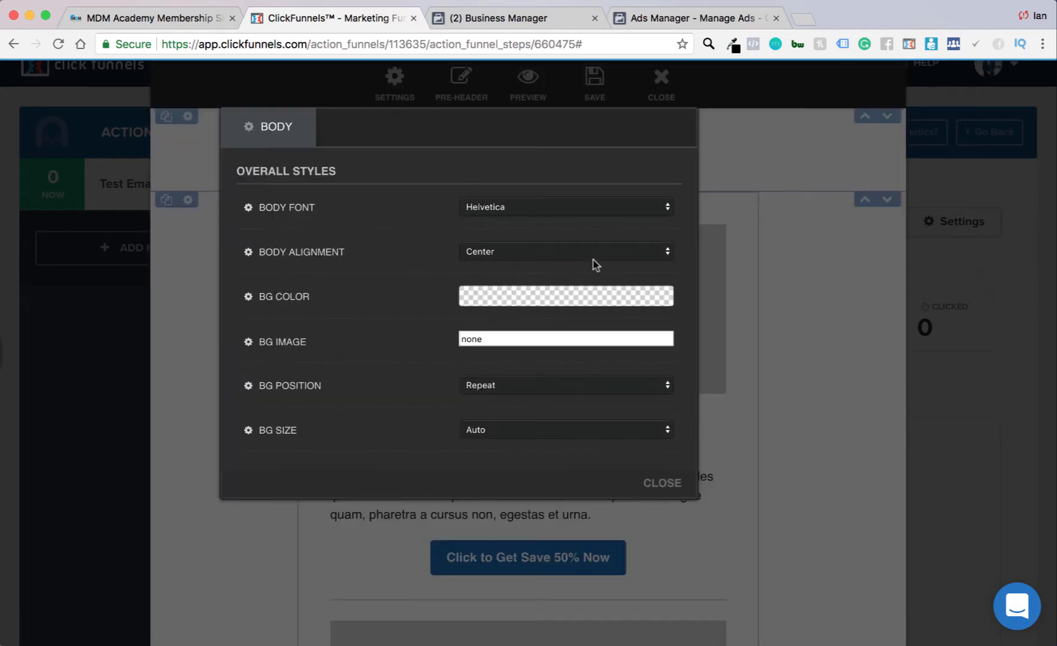
left_click(673, 96)
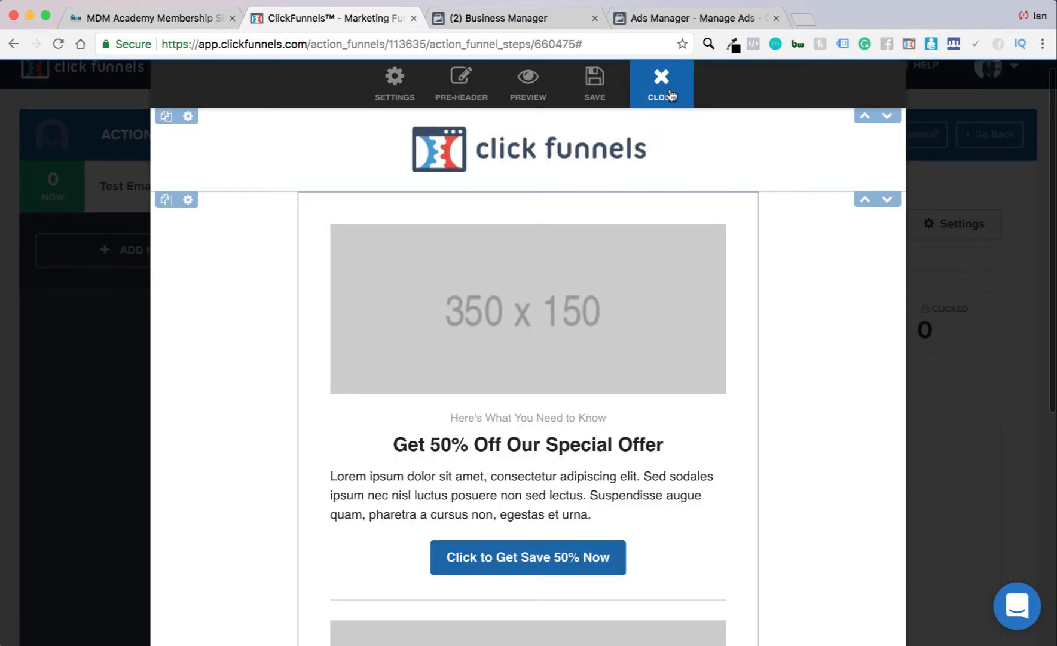
left_click(670, 97)
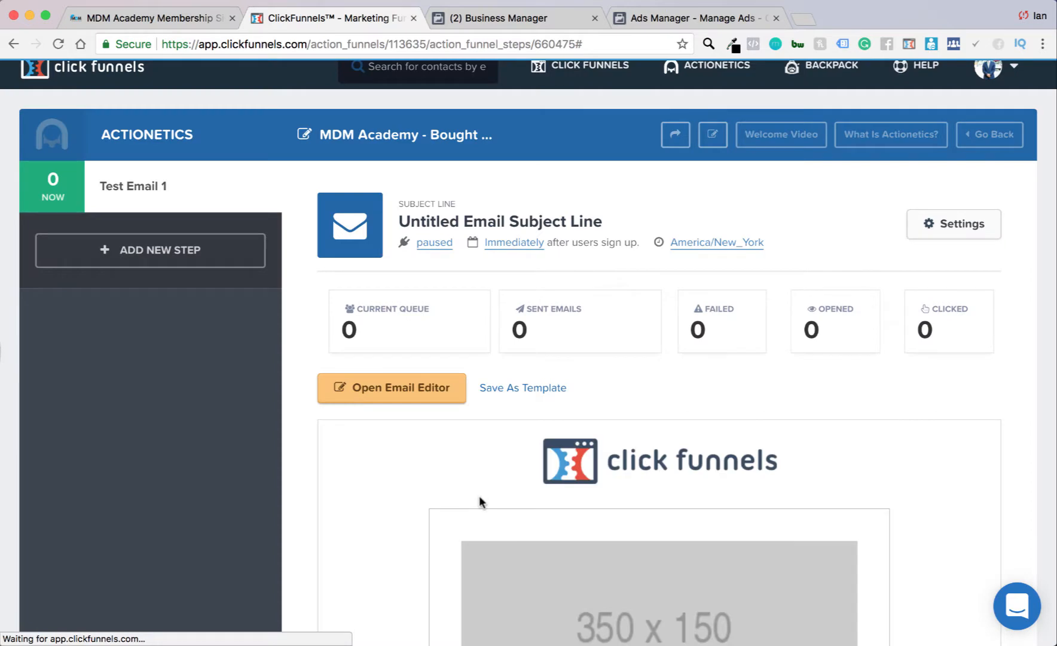
- Review the email preview, examine the form for saving the email as a template, and return to Test Email 1 without creating a design
scroll(488, 491, "down", 3)
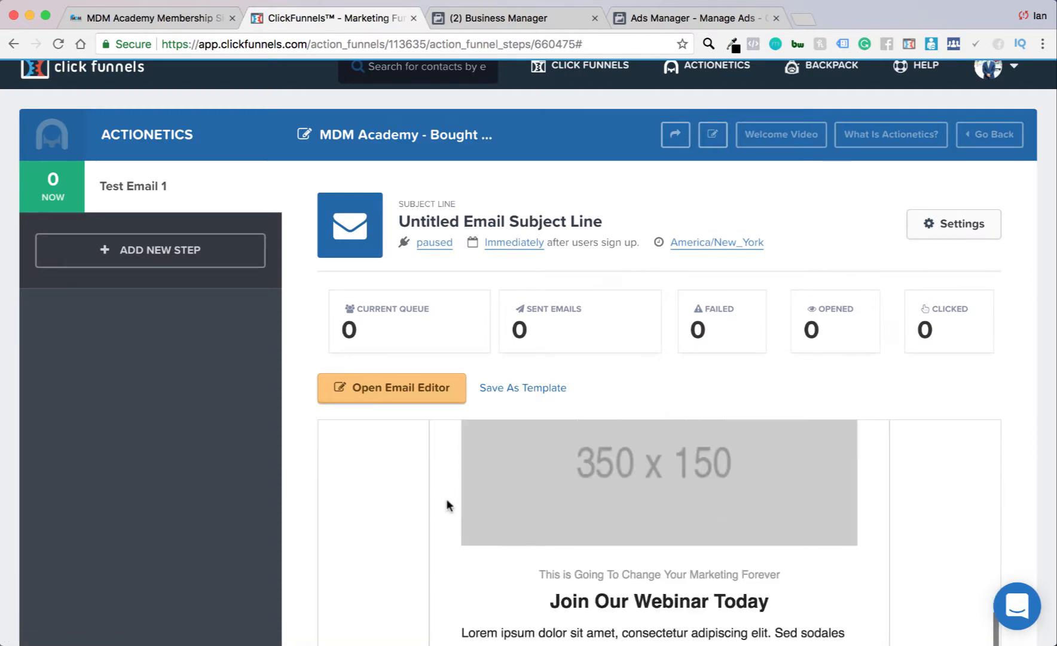
scroll(446, 500, "down", 6)
scroll(447, 499, "up", 2)
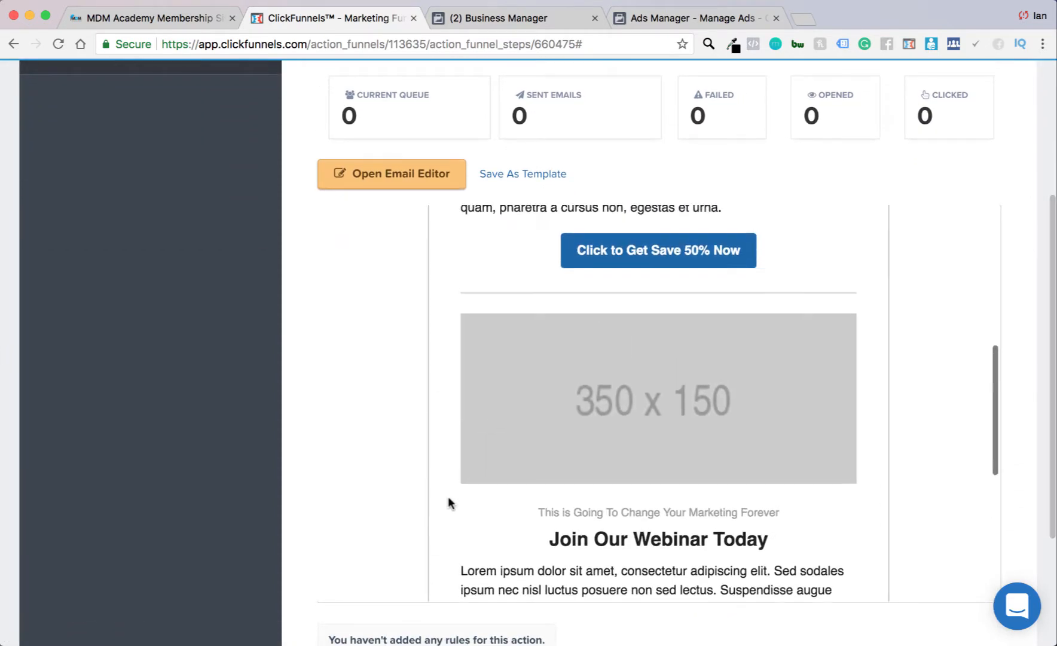
scroll(448, 496, "down", 9)
scroll(449, 497, "up", 7)
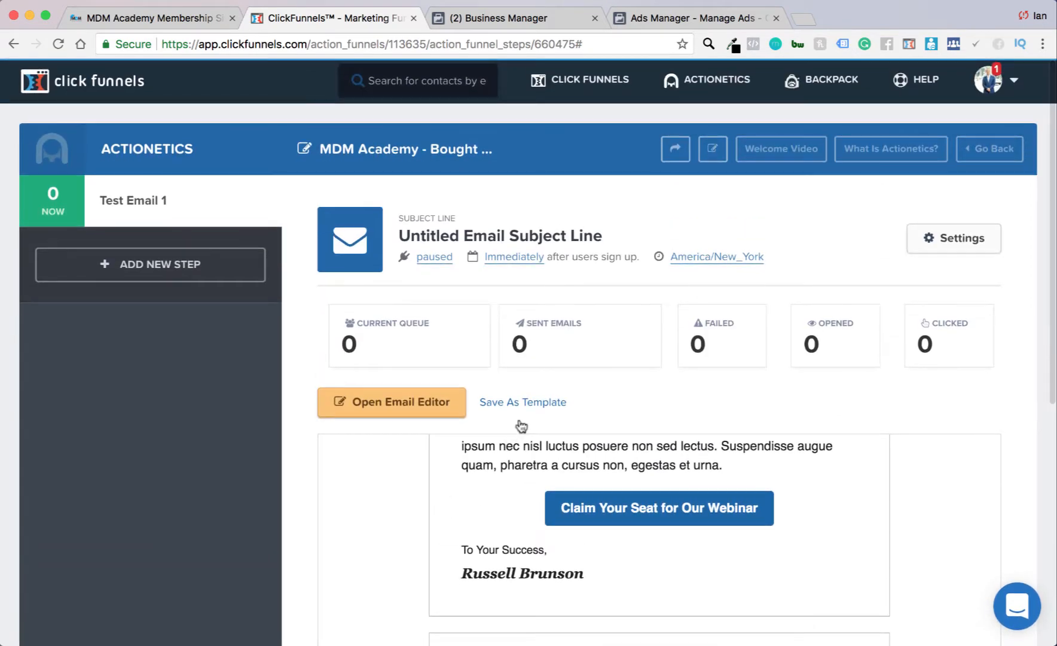
left_click(520, 402)
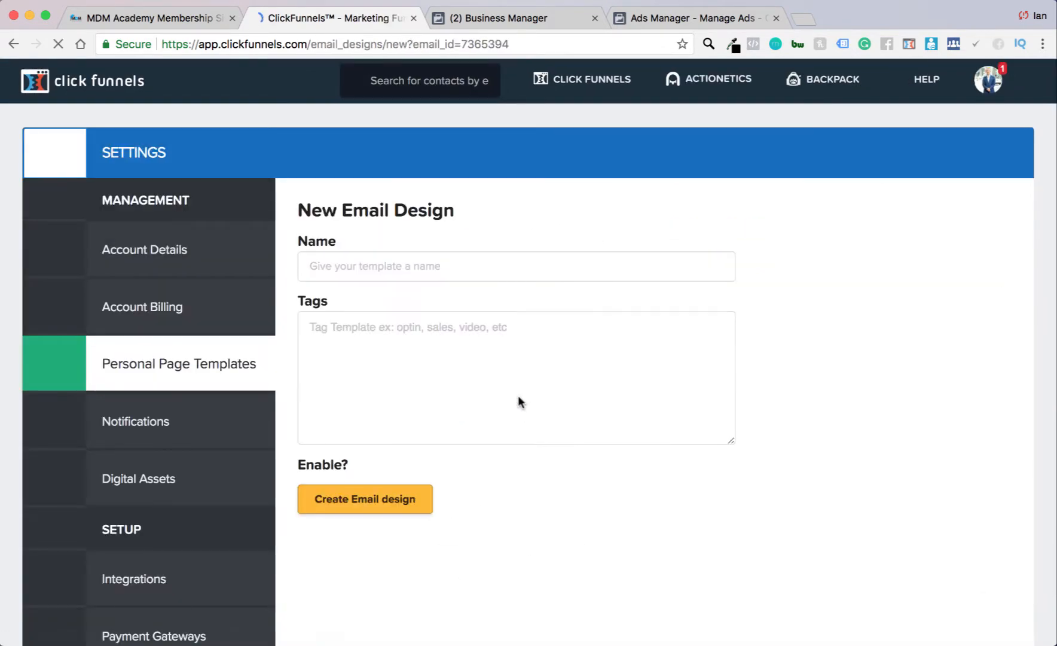
scroll(335, 469, "down", 1)
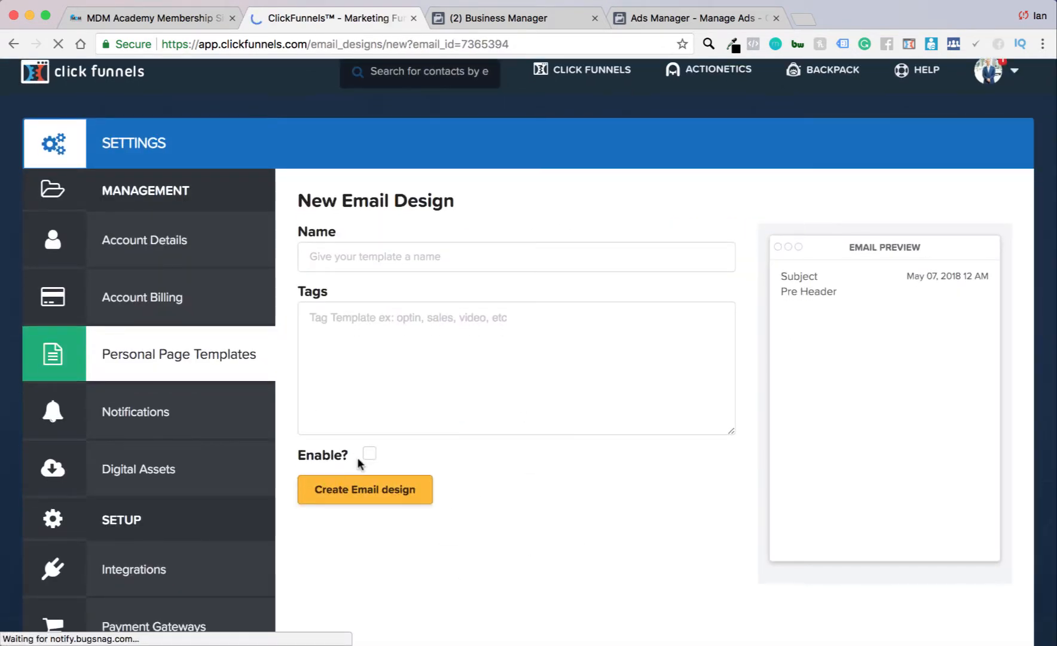
scroll(877, 299, "down", 5)
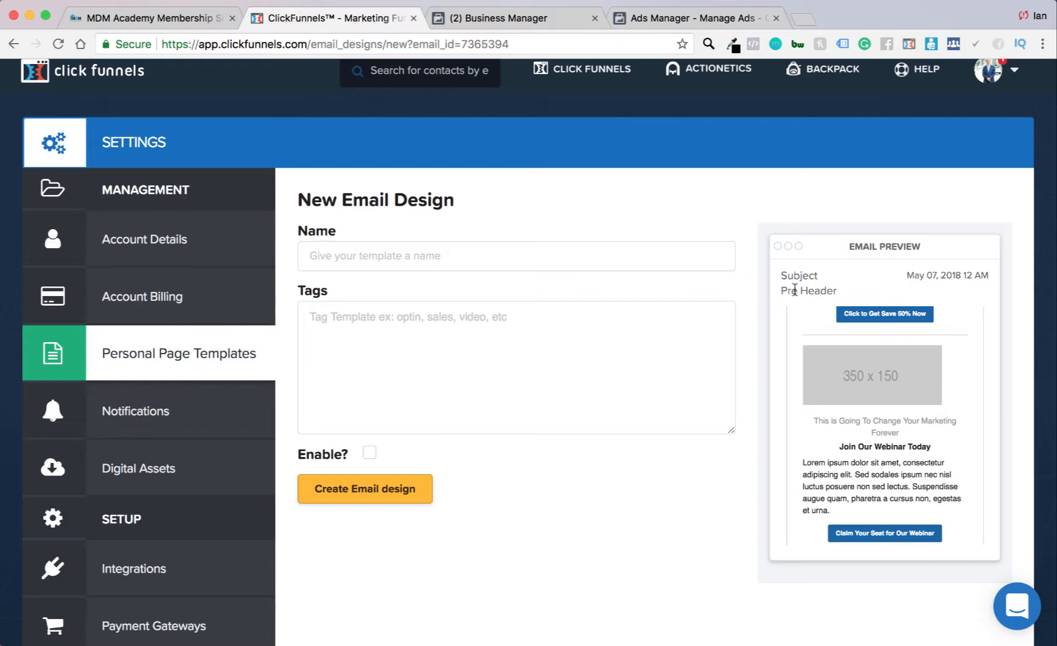
left_click_drag(793, 278, 885, 284)
scroll(856, 363, "up", 1)
scroll(873, 412, "down", 1)
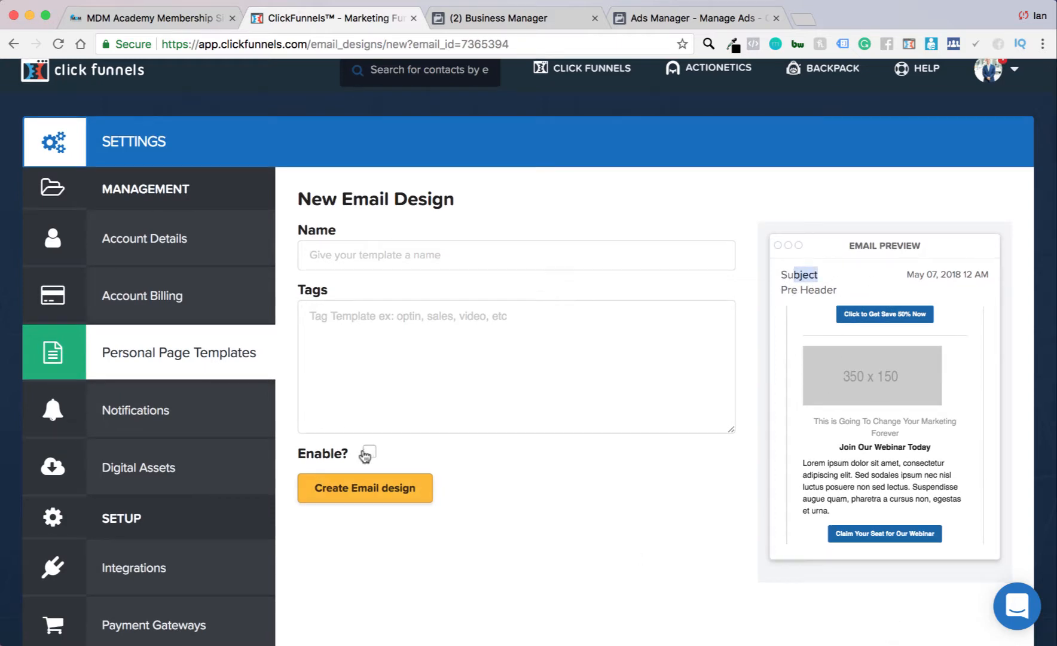
scroll(305, 268, "up", 1)
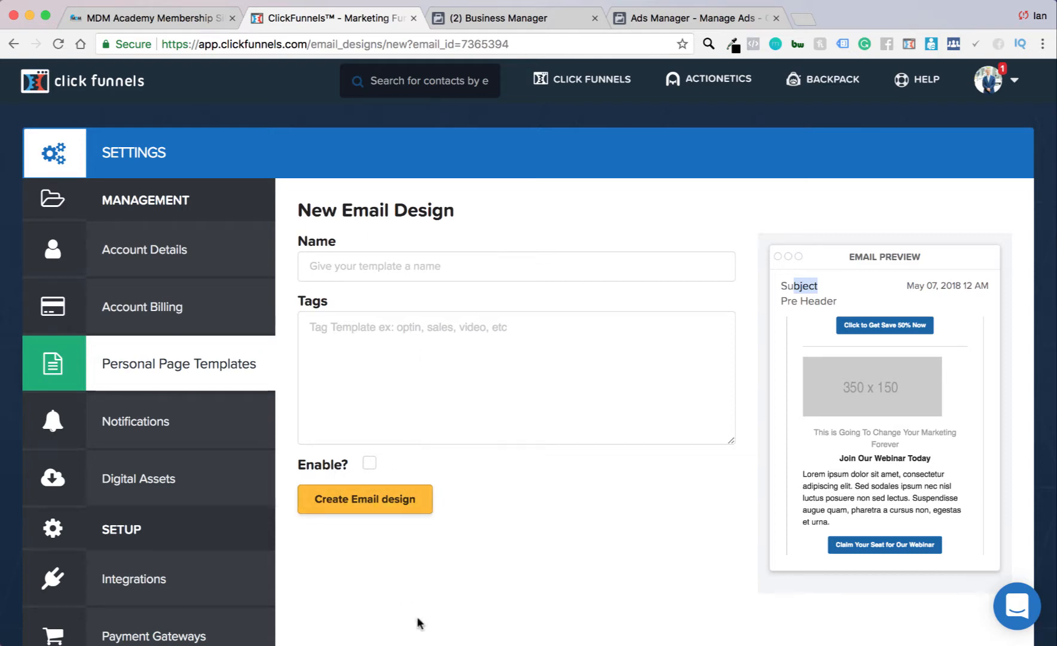
left_click(13, 44)
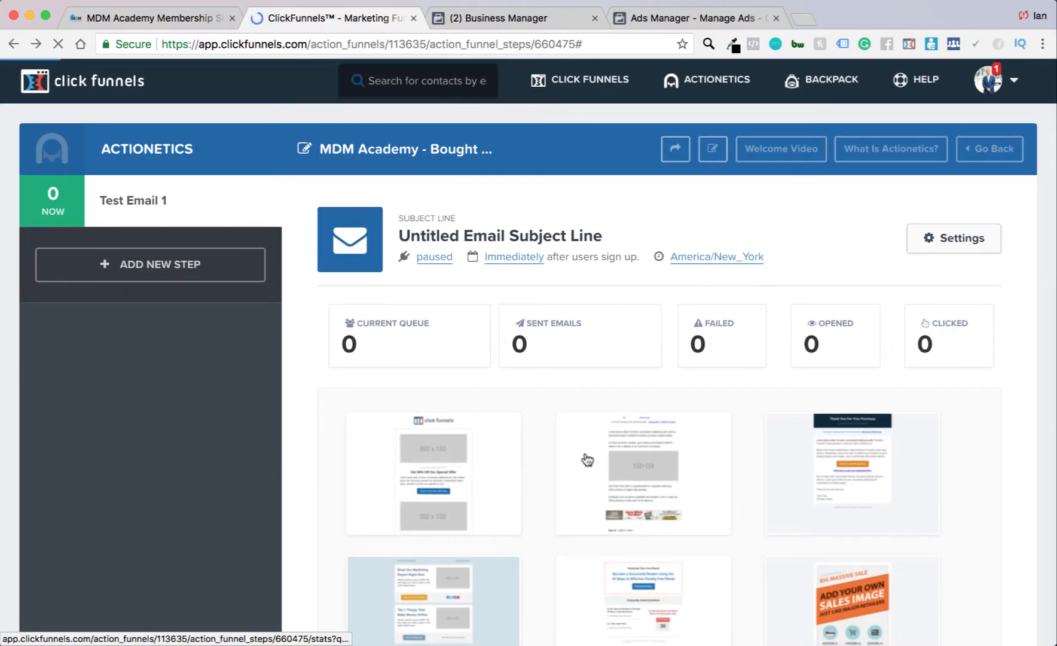
- Look through the email templates and reapply the first one, with the ClickFunnels logo, to Test Email 1
scroll(454, 430, "down", 15)
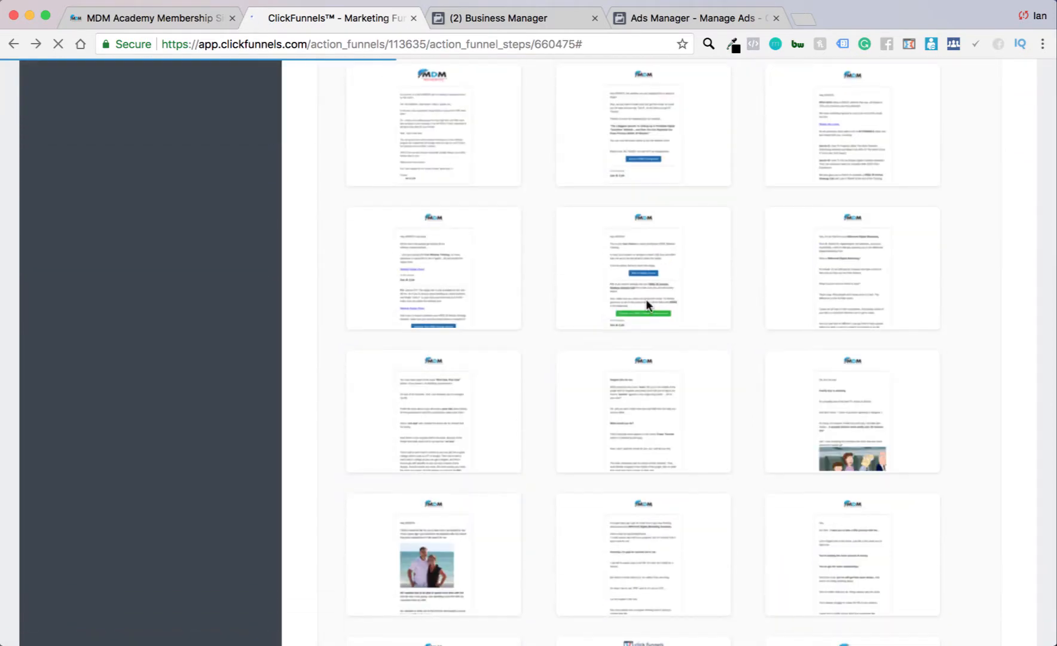
scroll(645, 302, "up", 15)
scroll(597, 302, "up", 2)
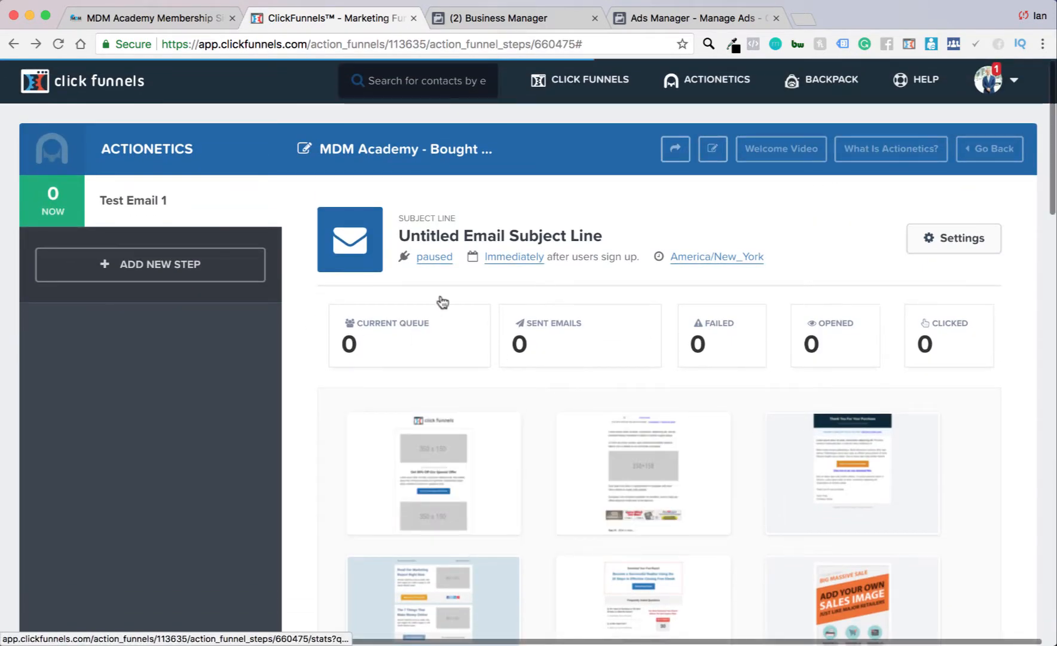
left_click(442, 455)
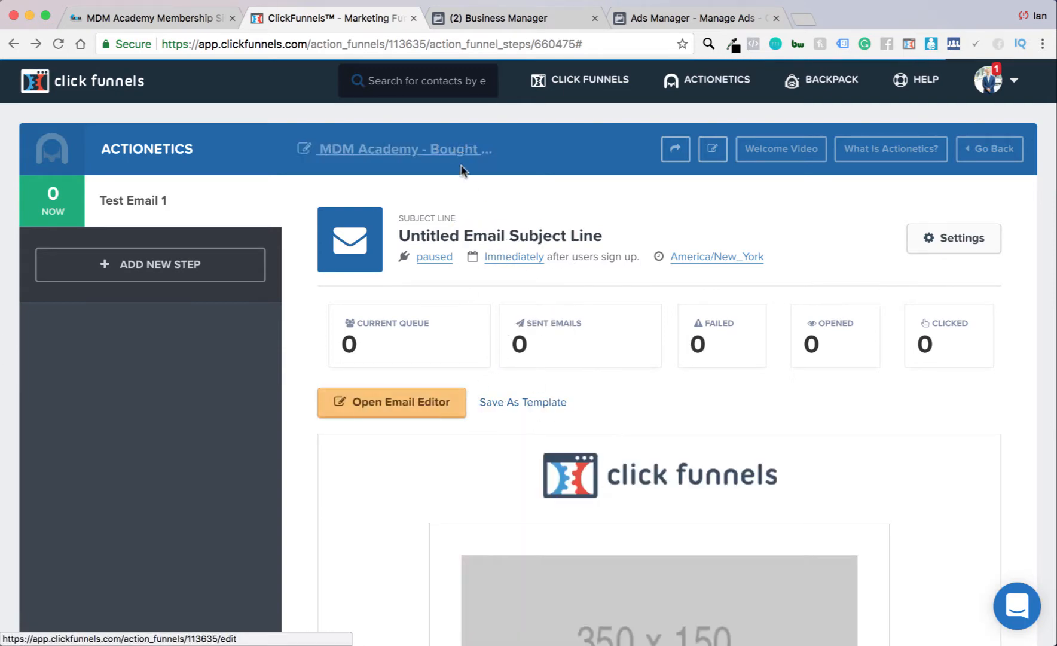
- Examine the From Name, Subject, SMTP configuration and active-subscriber fields in the email settings, then close them without changes
left_click_drag(392, 235, 583, 233)
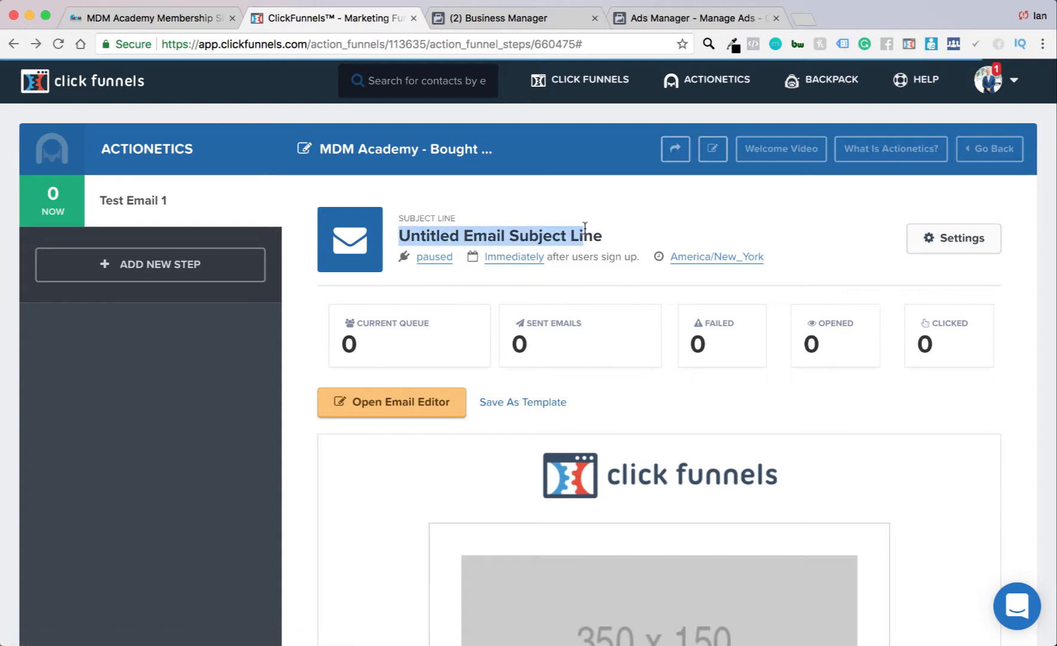
left_click(940, 242)
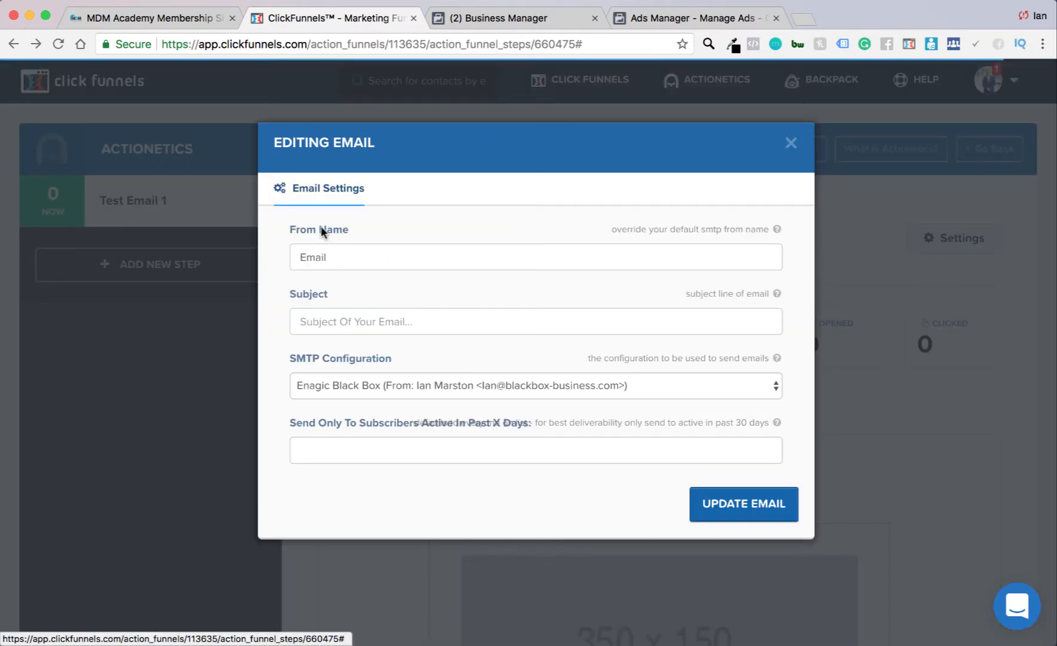
left_click_drag(367, 257, 265, 259)
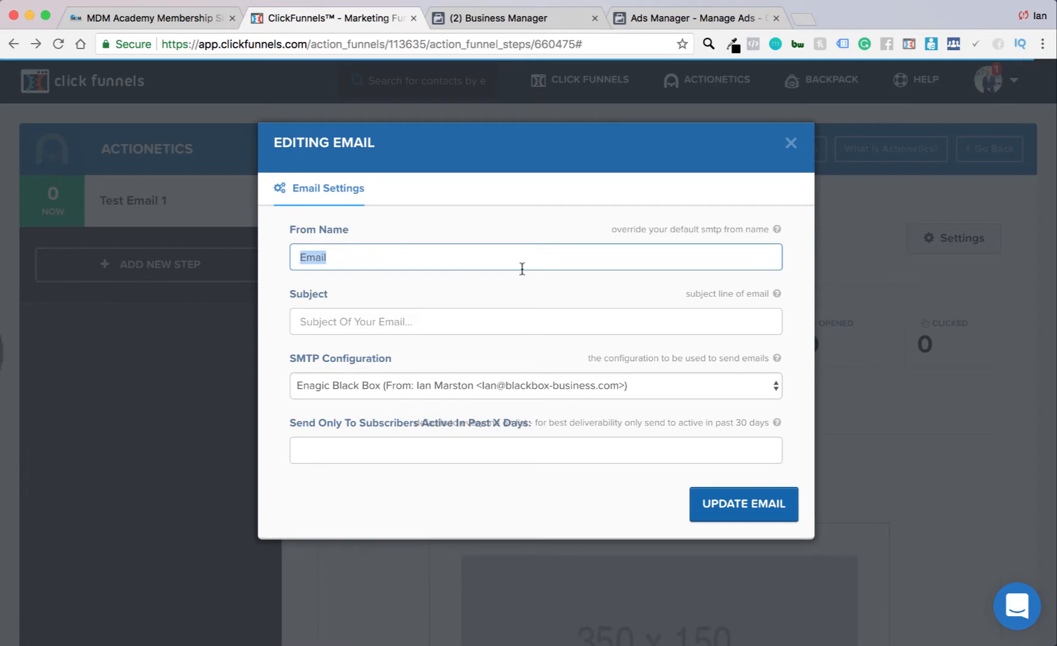
left_click(319, 318)
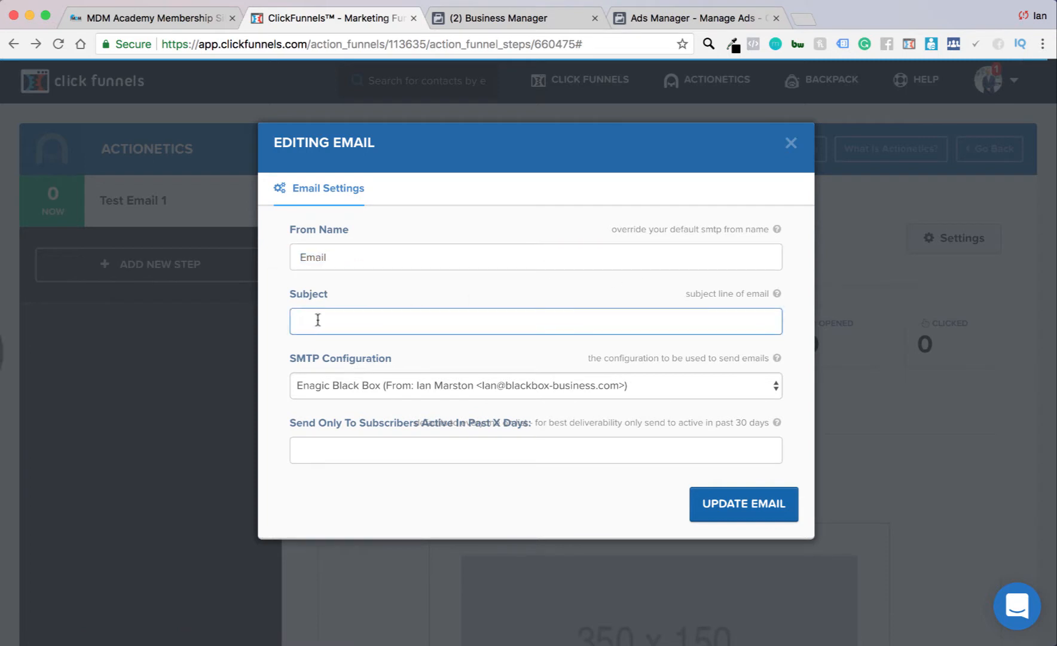
left_click(398, 380)
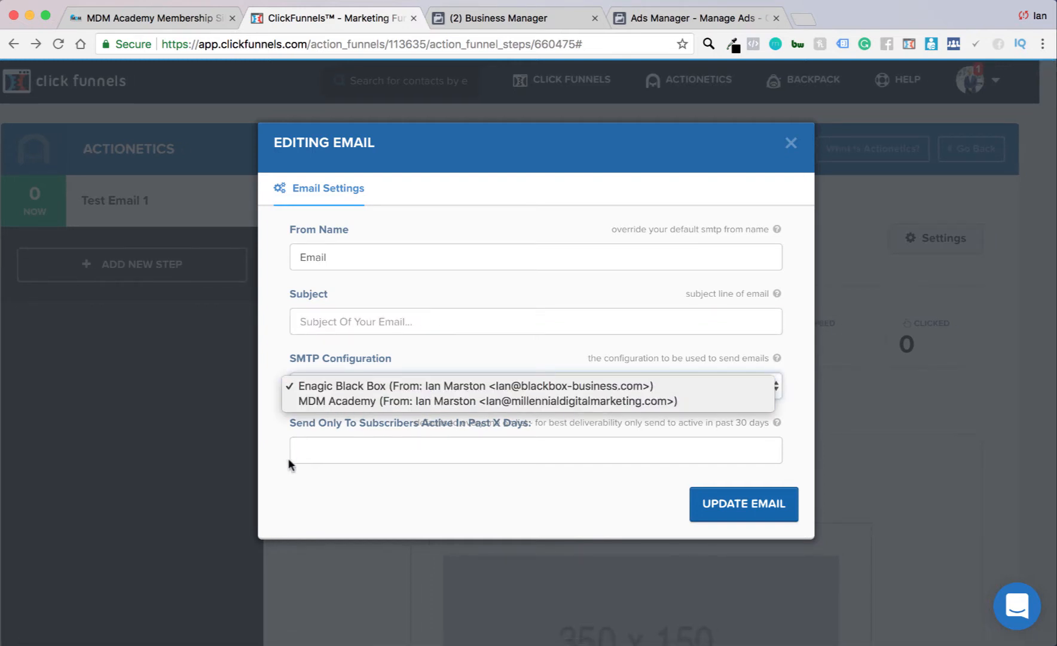
left_click(488, 456)
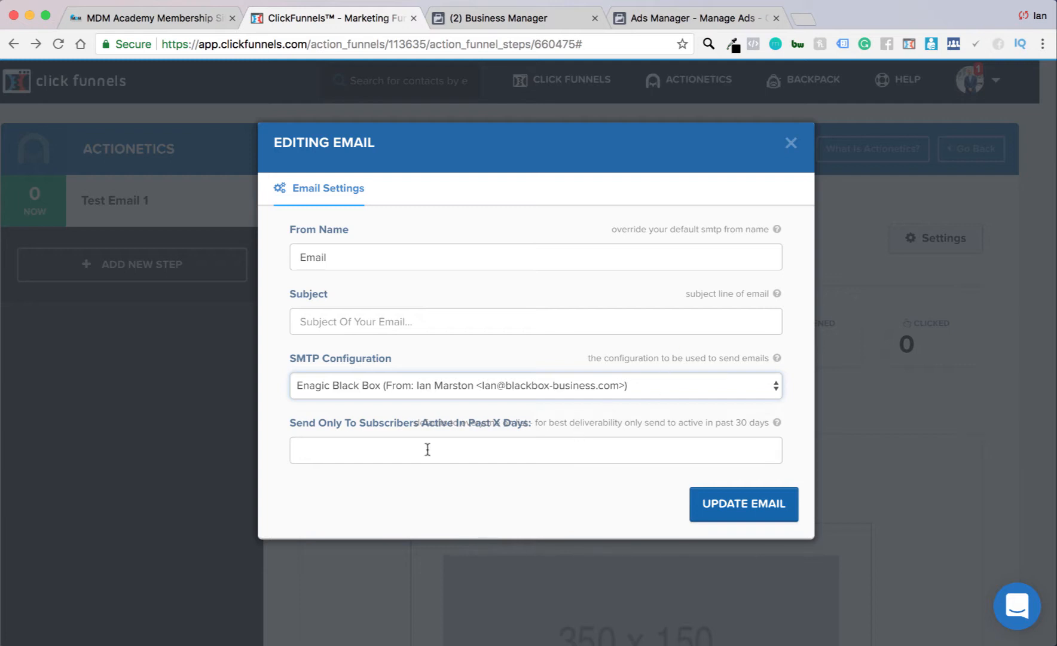
left_click(792, 145)
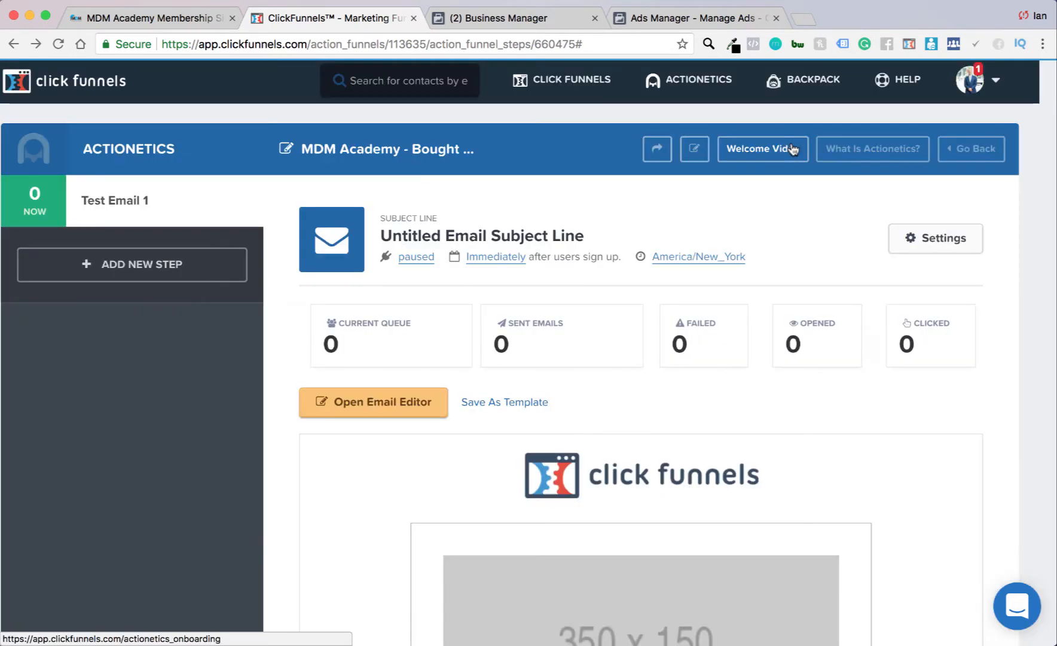
- Check the trigger timing and sending status settings of the Test Email 1 step and close them unchanged
left_click(488, 256)
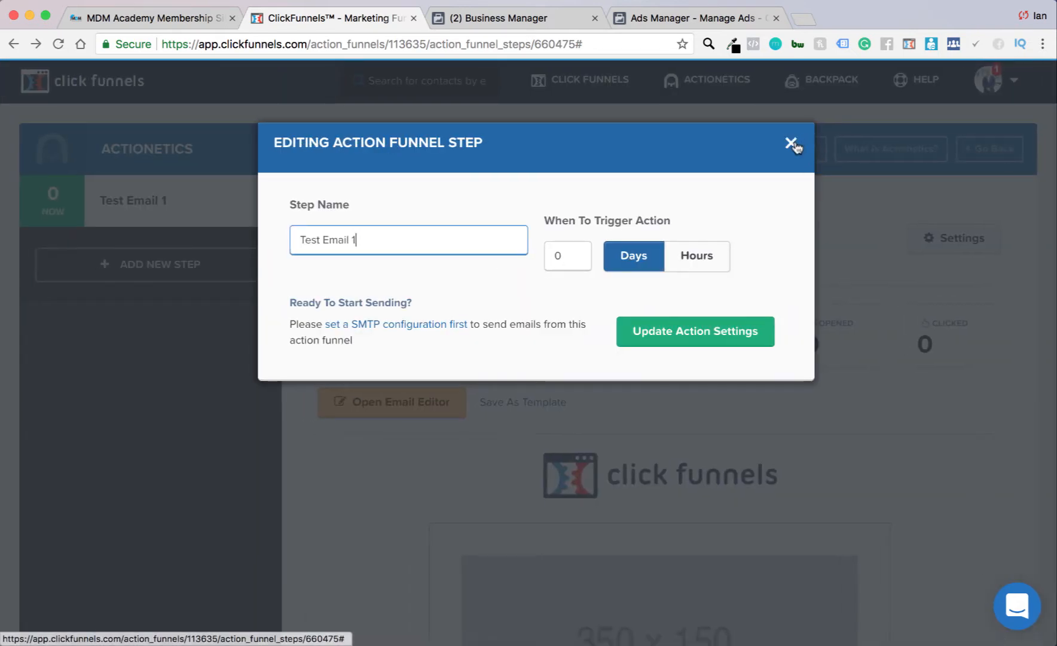
left_click(791, 144)
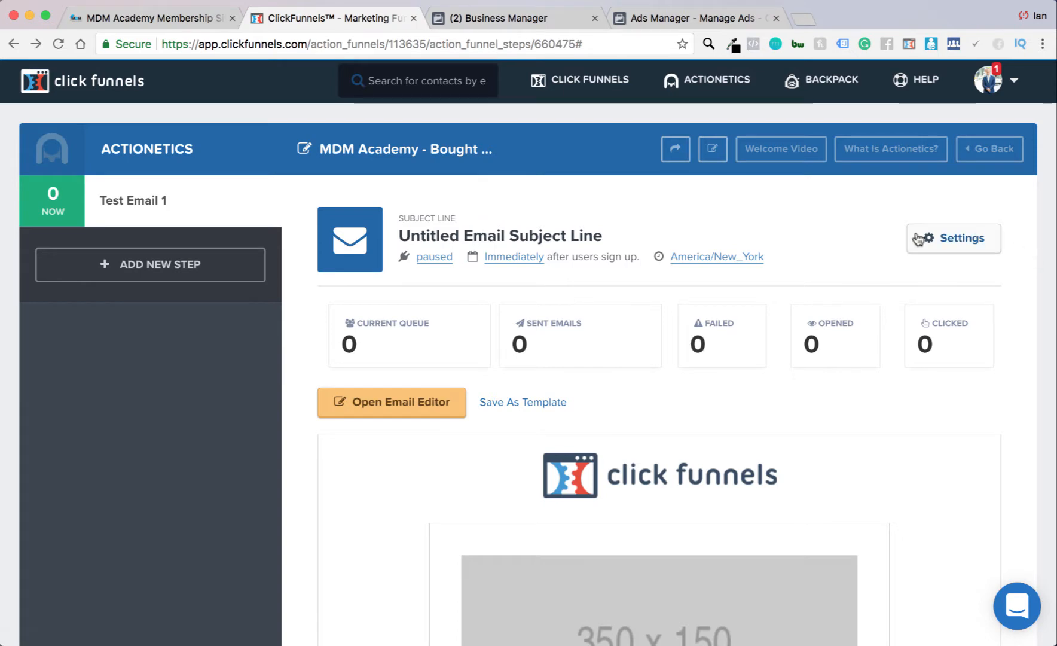
left_click(440, 258)
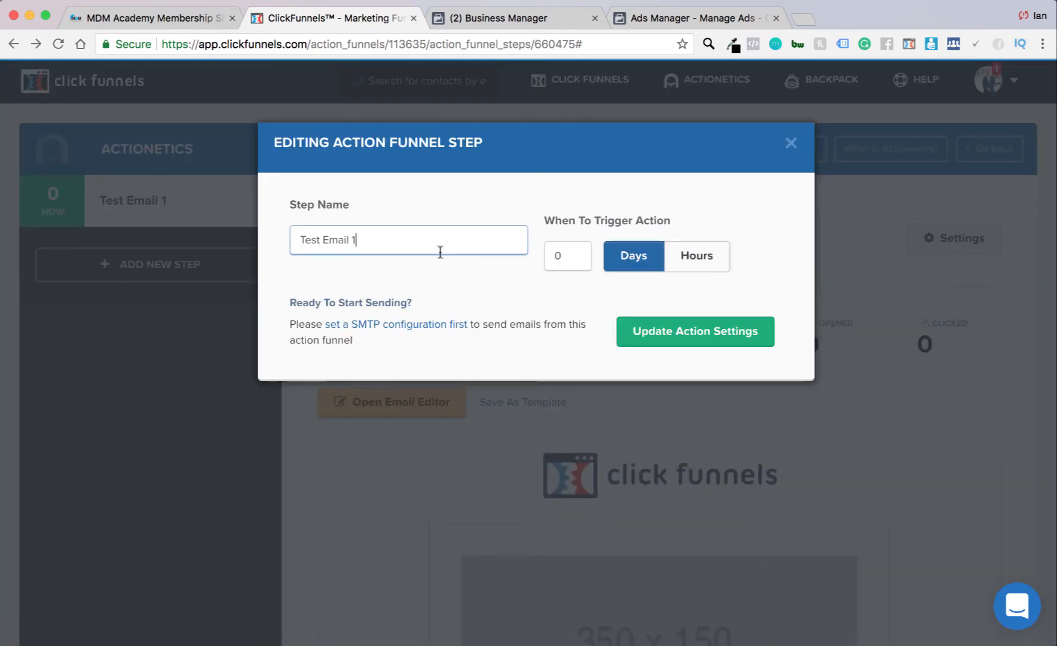
left_click(789, 145)
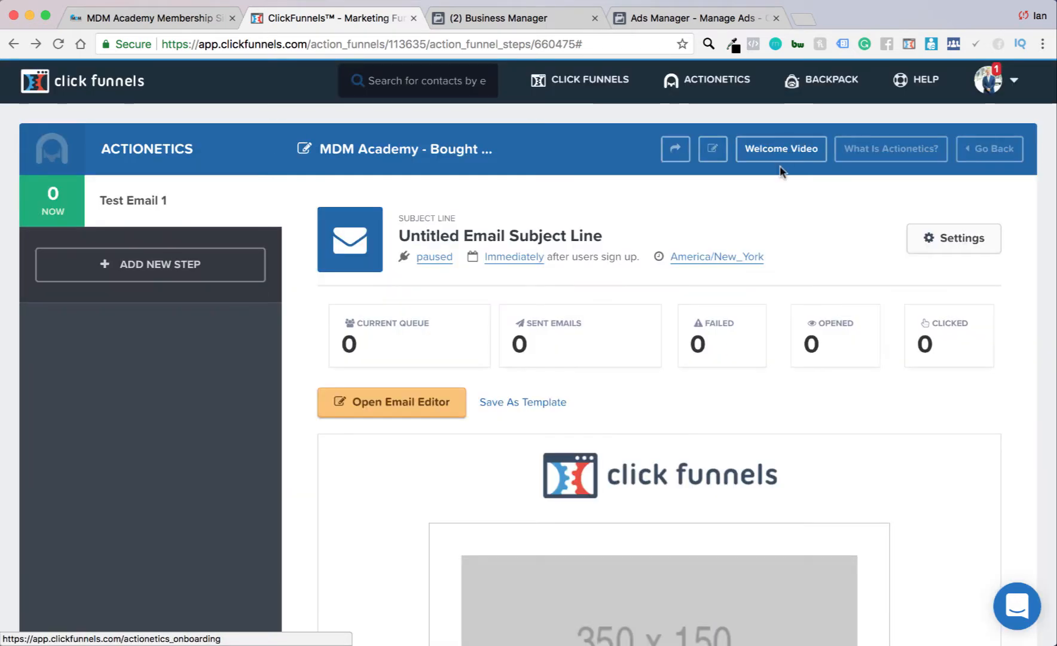
left_click(431, 261)
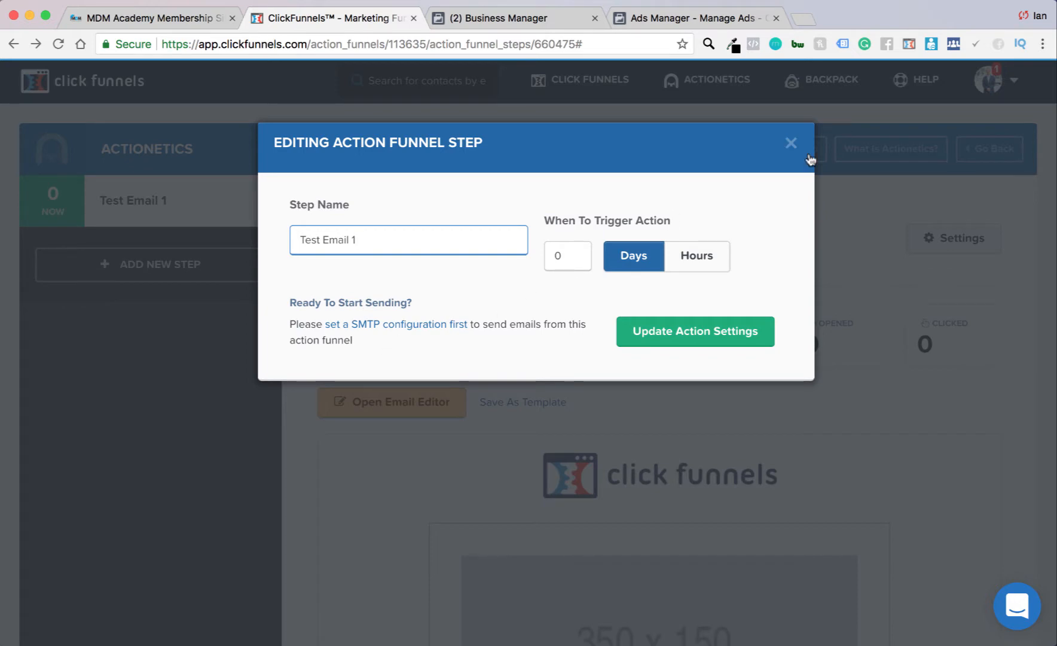
left_click(791, 143)
- Update the email settings with the MDM Academy SMTP configuration, the subject "Your Test Email" and the sender's first name as From Name
left_click(924, 233)
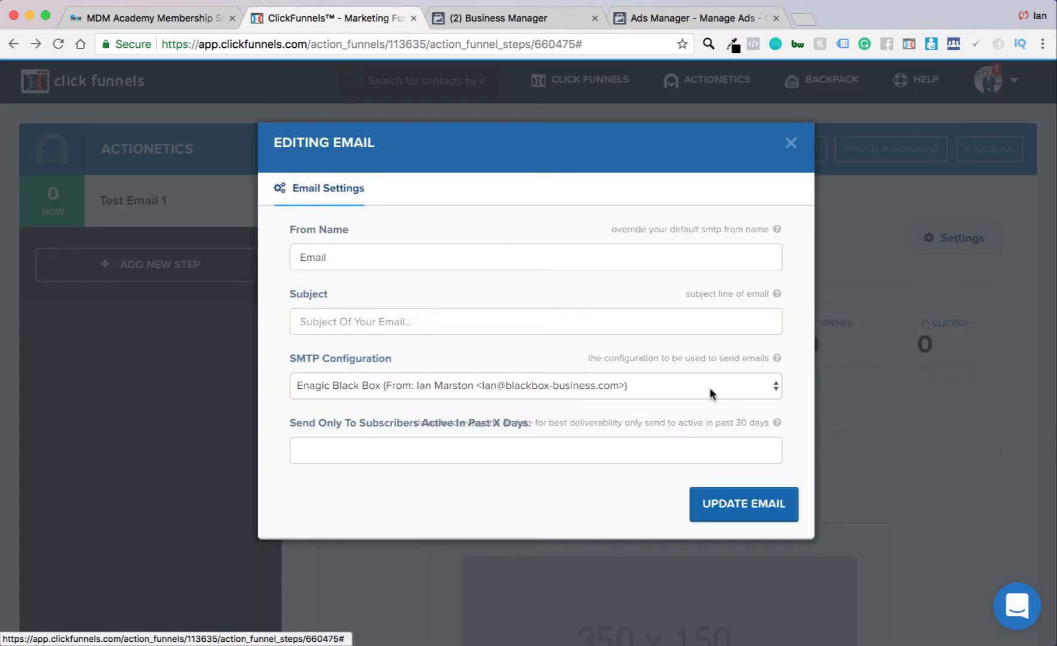
left_click(467, 387)
left_click(446, 398)
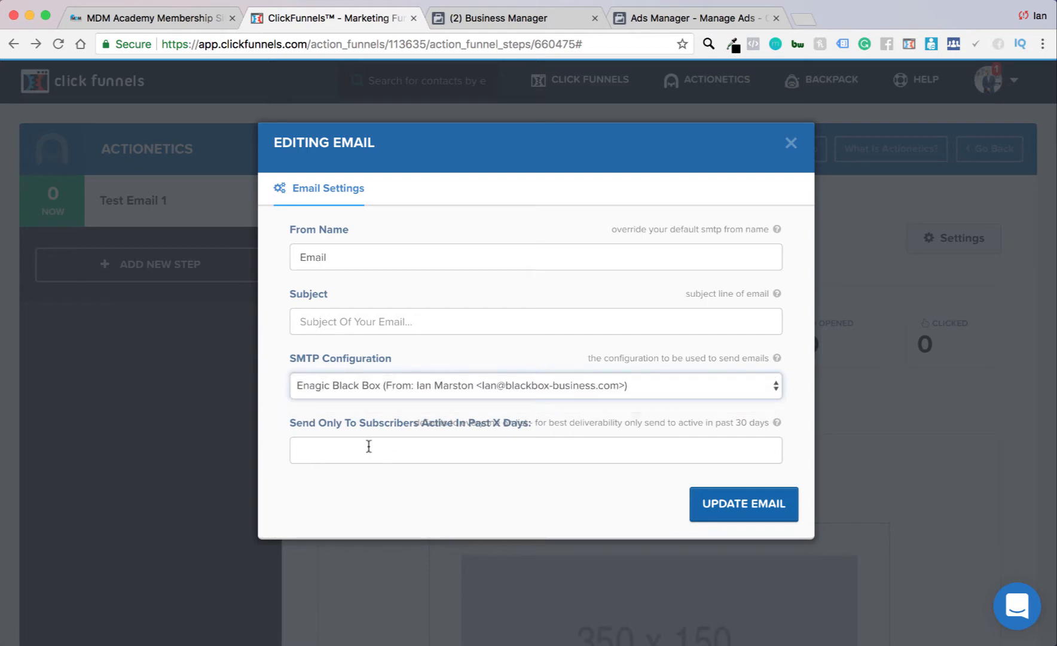
left_click(352, 327)
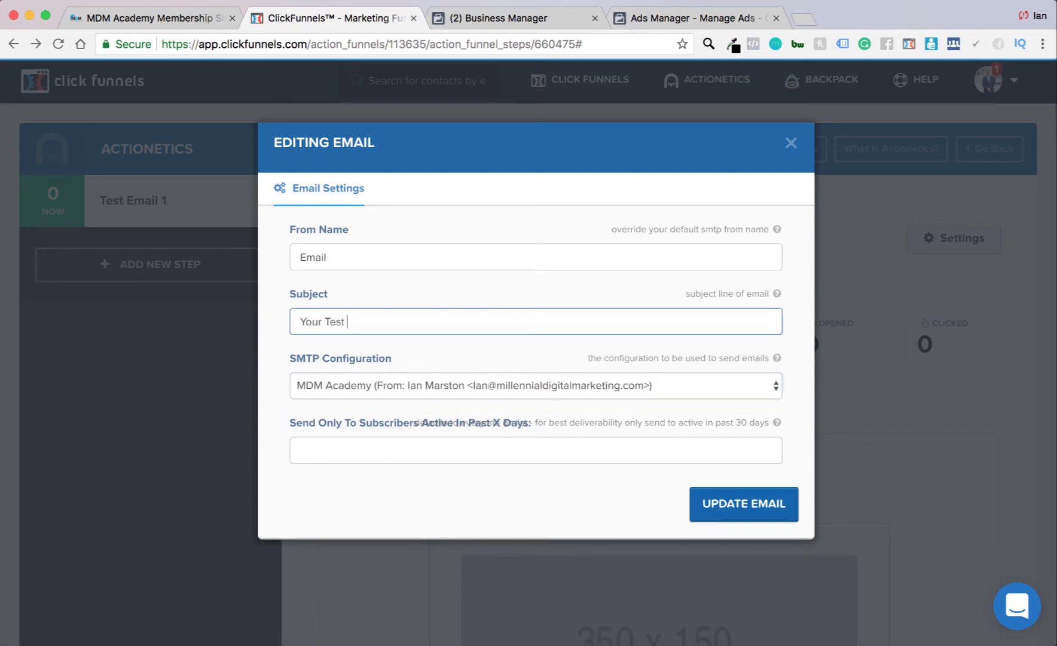
double_click(358, 258)
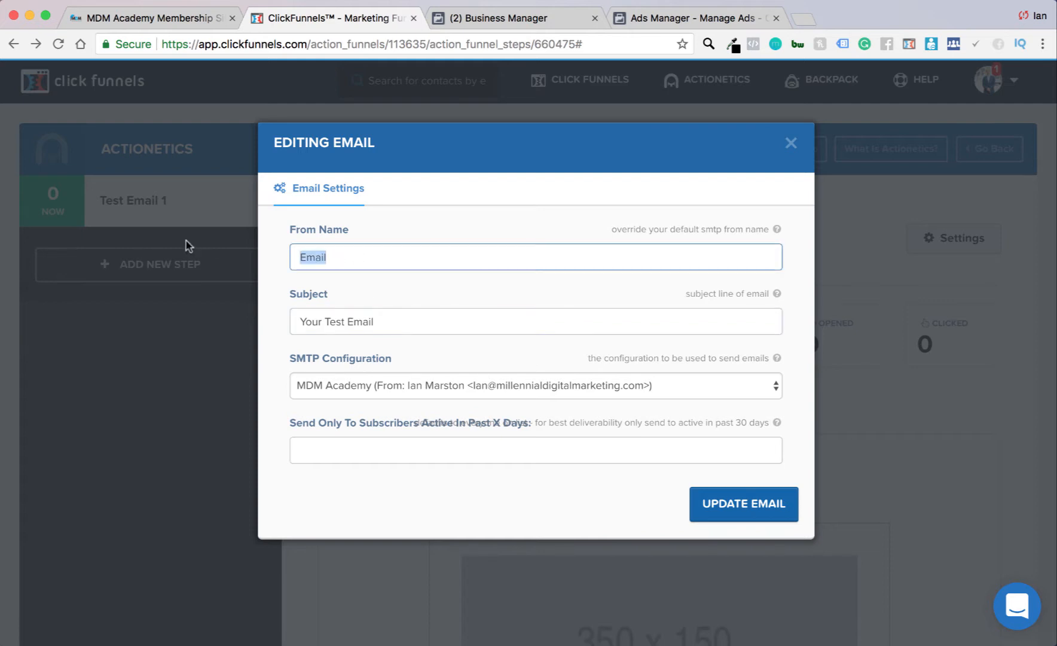
type("Ian")
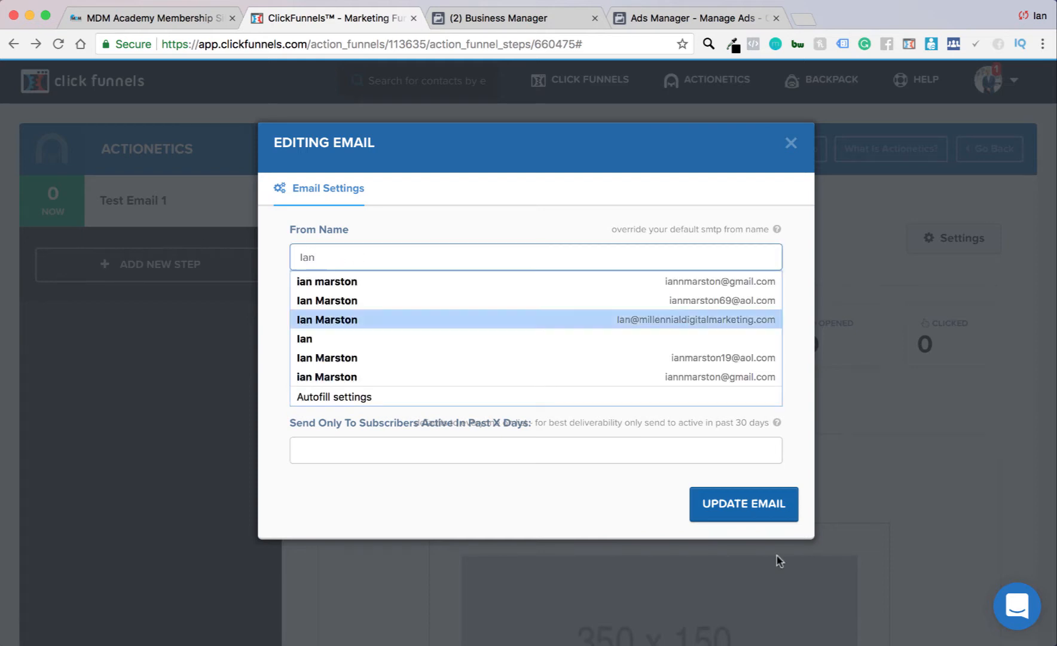
left_click(872, 458)
left_click(764, 509)
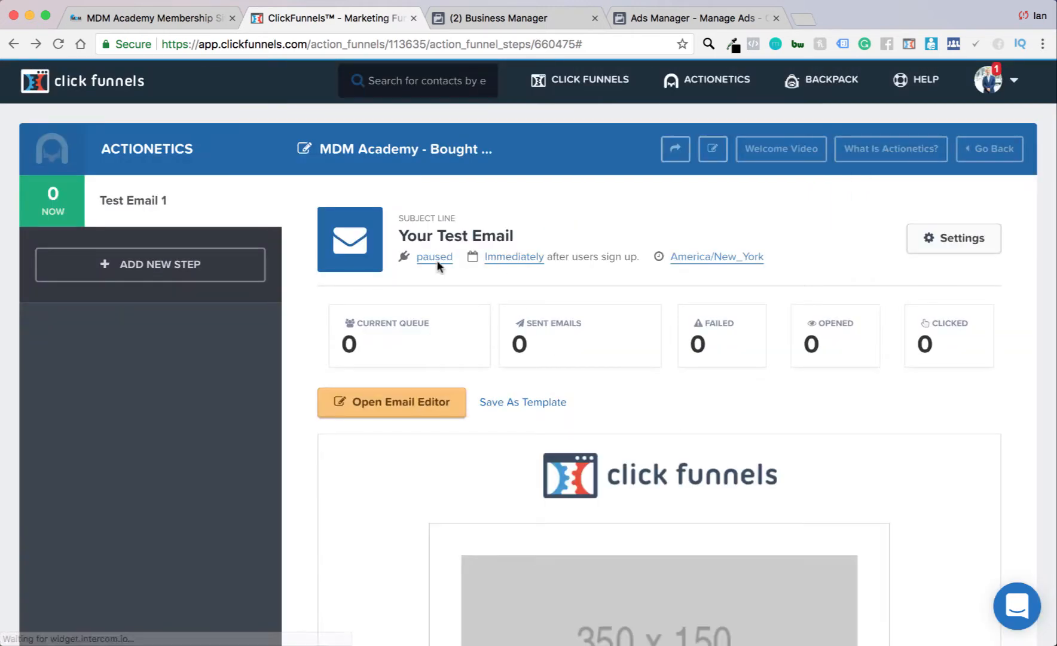
- Try to set the required SMTP configuration from Test Email 1's sending status settings, then close the step settings
left_click(437, 263)
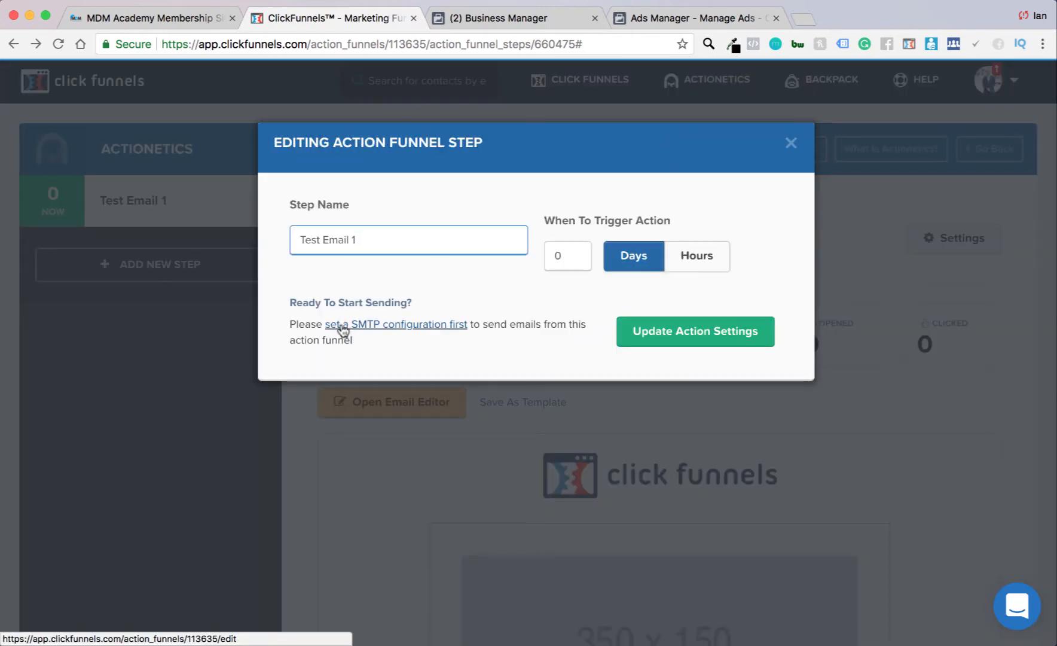
left_click(343, 327)
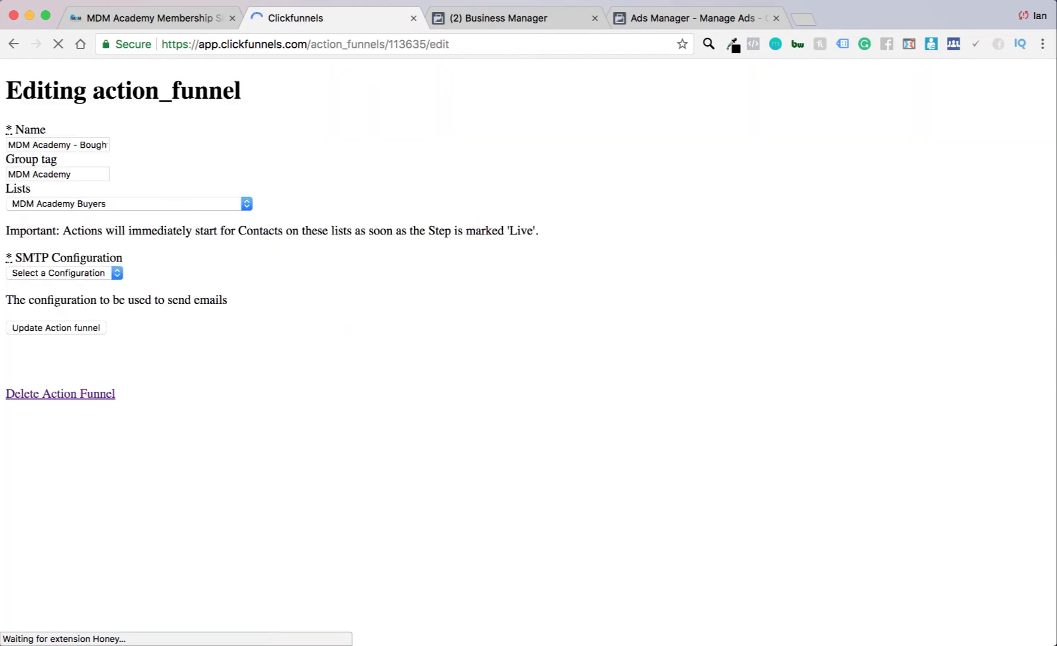
left_click(14, 43)
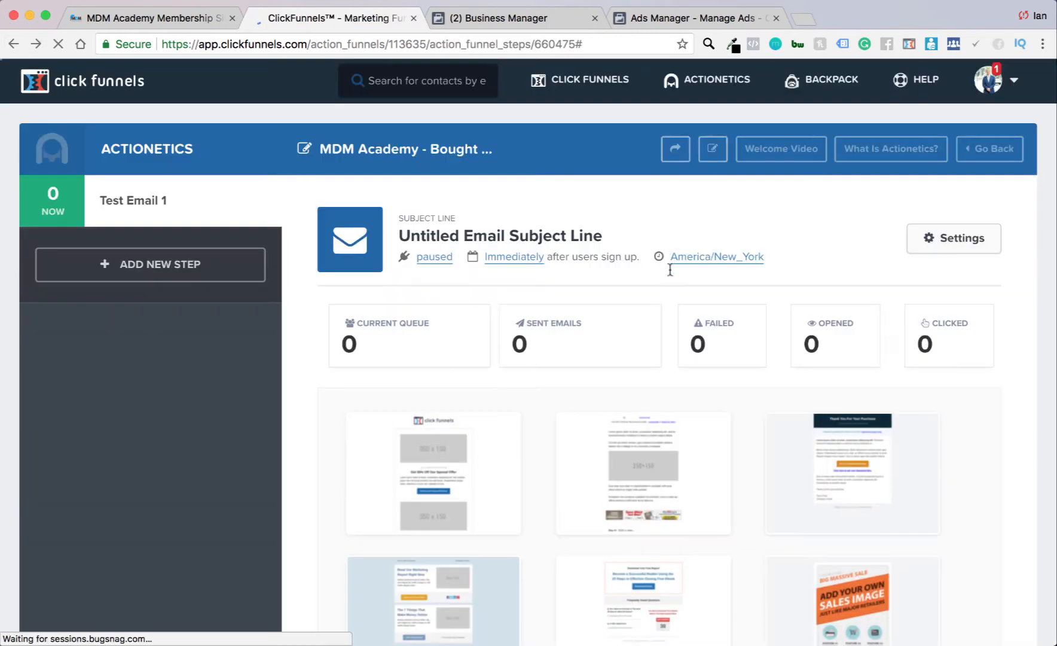
left_click(523, 256)
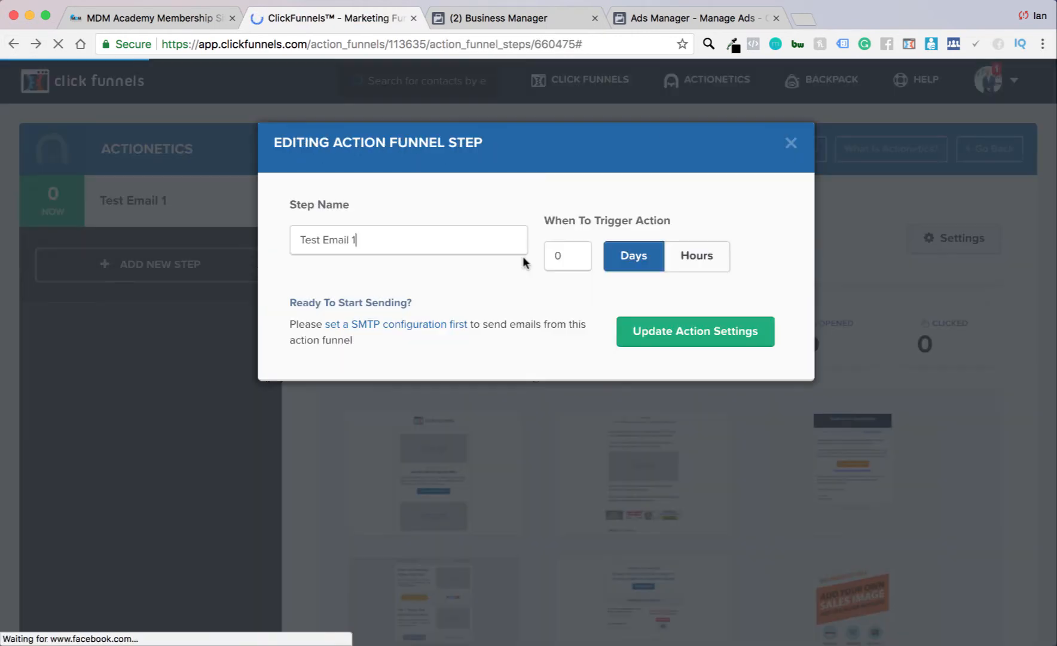
left_click(693, 338)
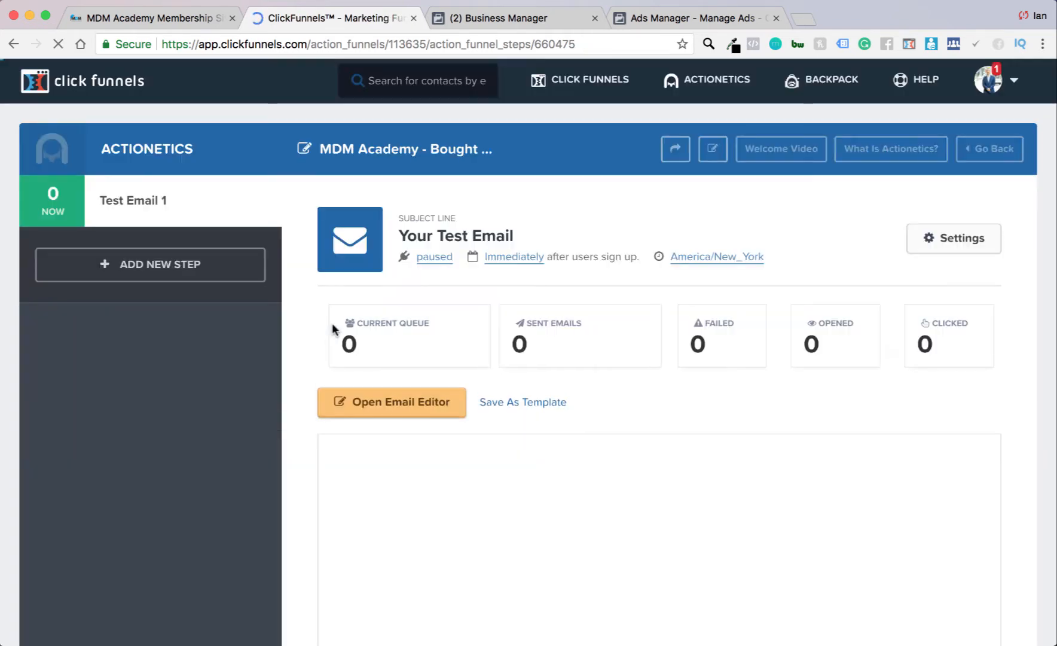
left_click(513, 255)
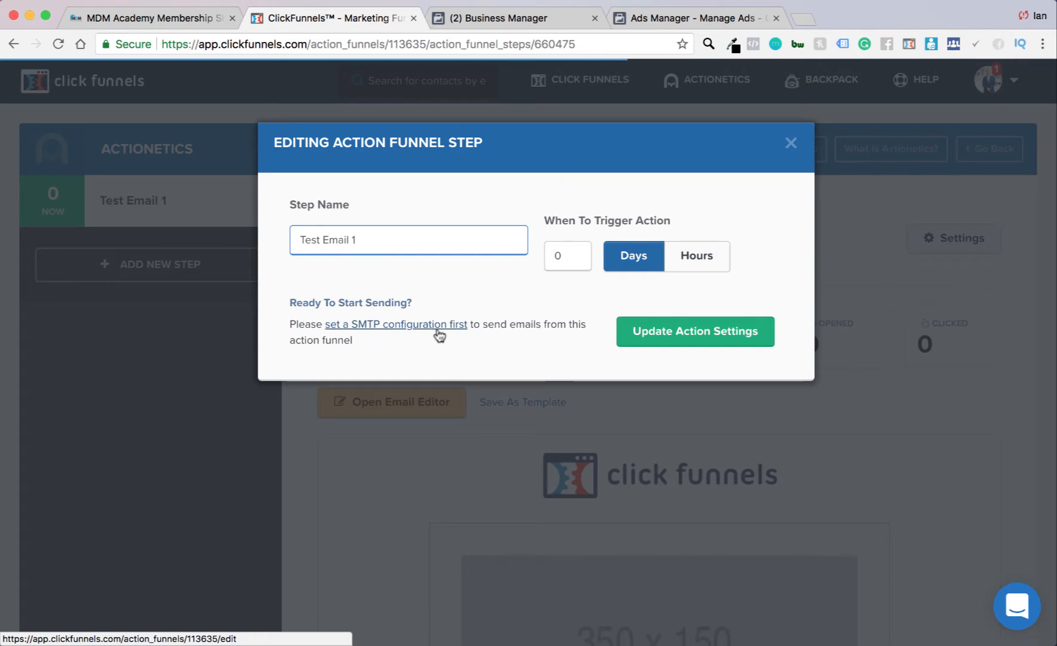
left_click(790, 145)
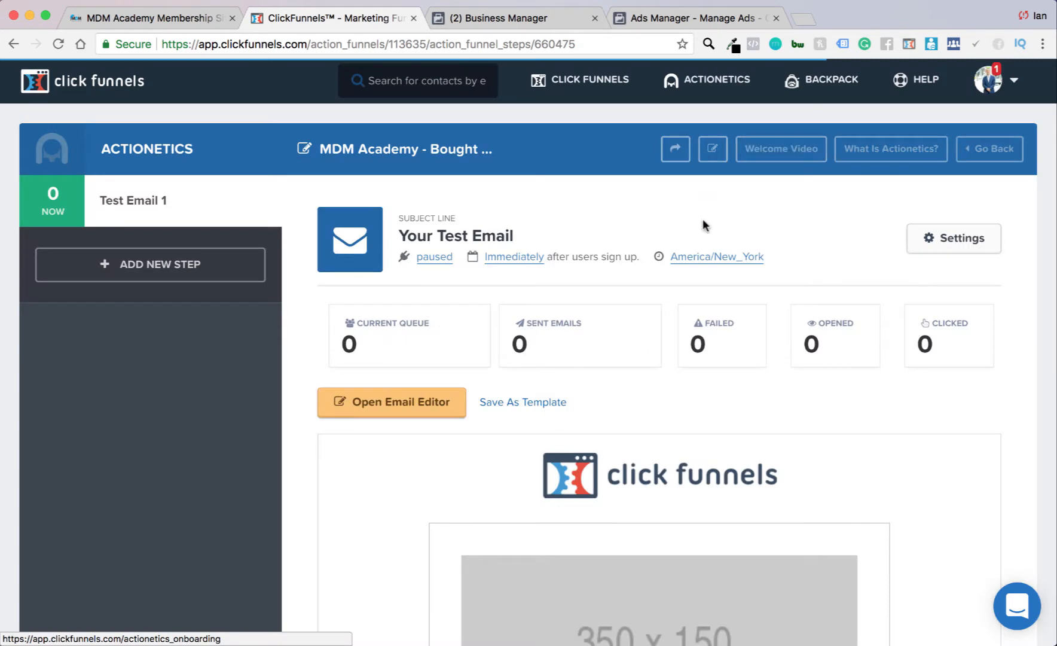
- Set the action funnel's SMTP configuration to MDM Academy and save the update
left_click(341, 150)
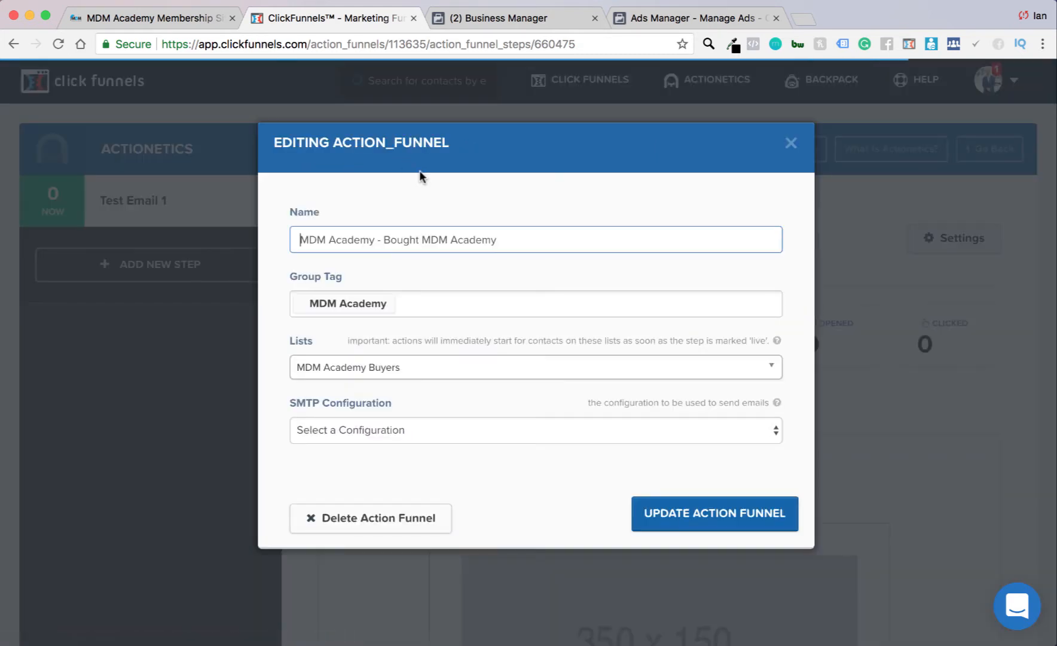
left_click(395, 441)
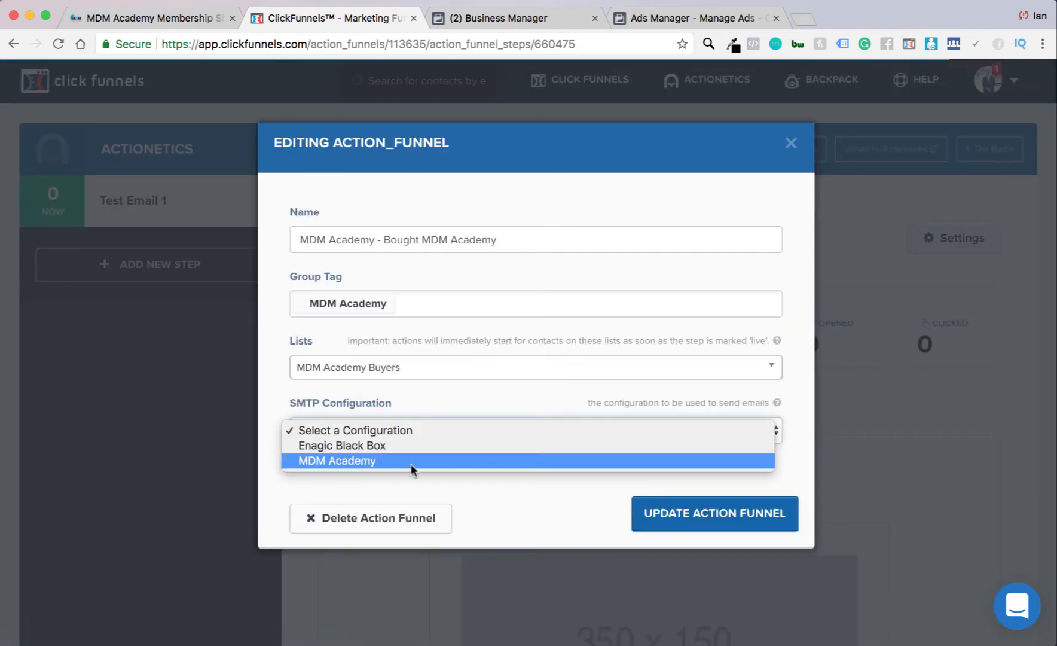
left_click(411, 462)
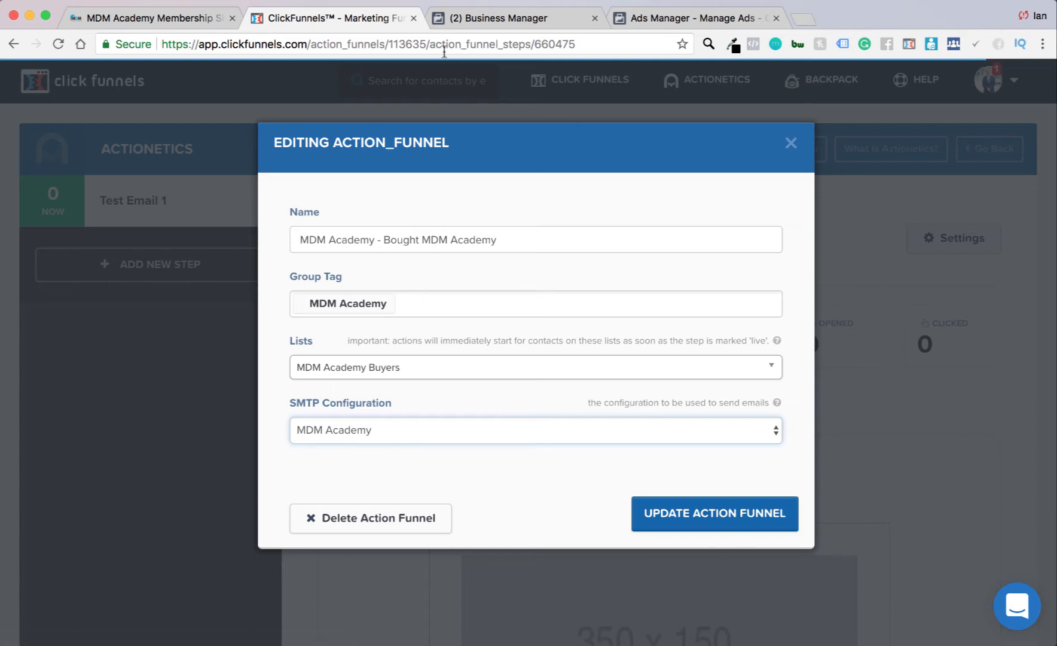
left_click(699, 510)
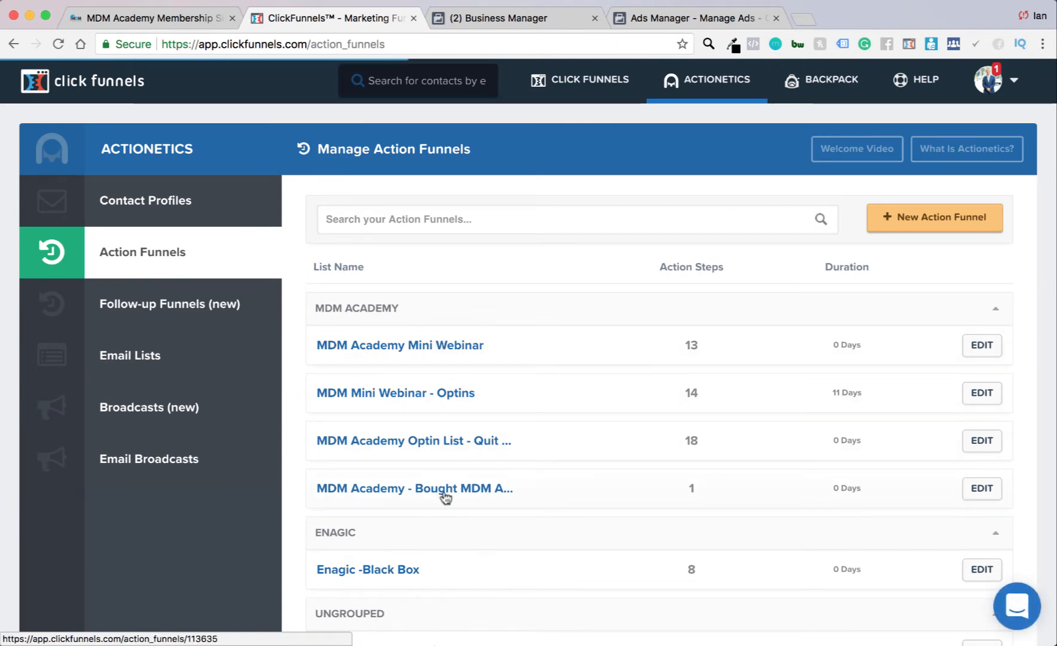
- Reopen the MDM Academy - Bought MDM Academy funnel and check Test Email 1's sending status options without changing them
left_click(425, 489)
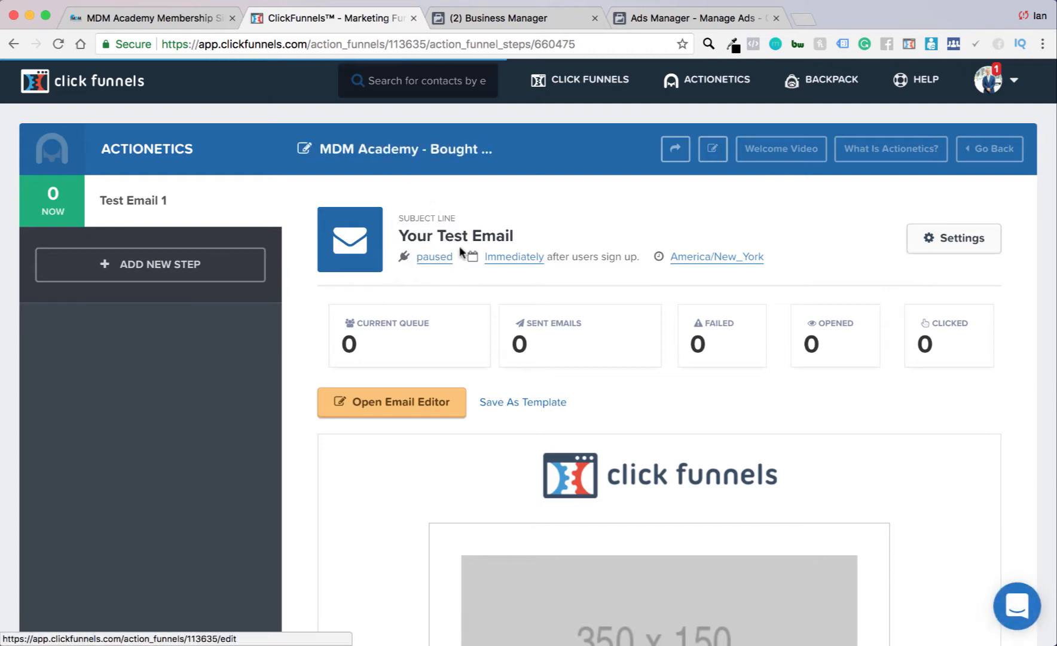
left_click(446, 262)
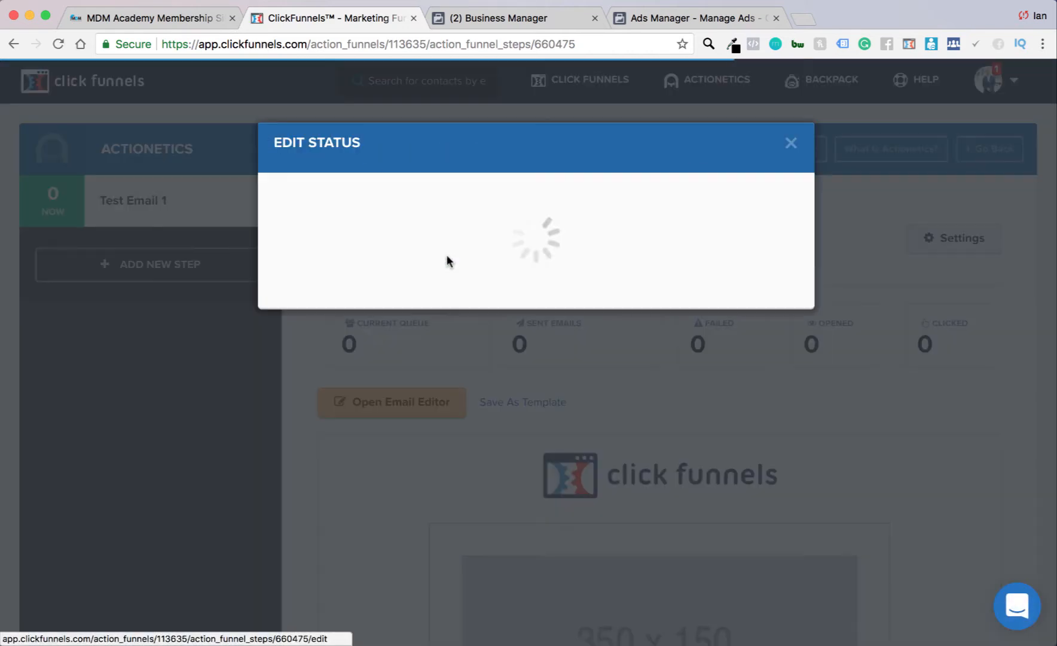
left_click(350, 326)
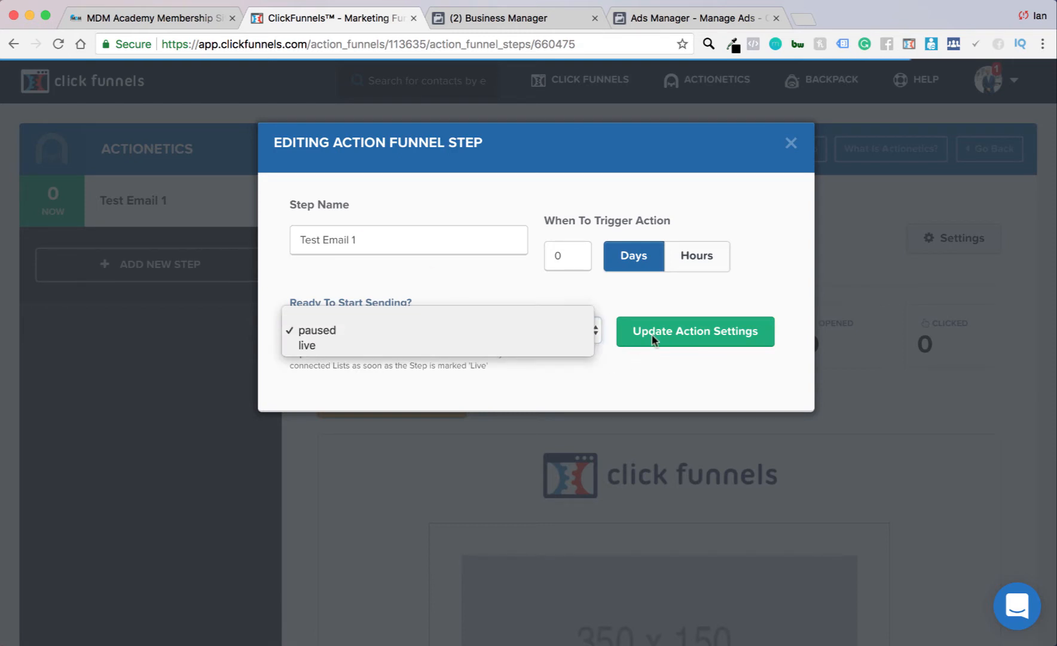
left_click(792, 143)
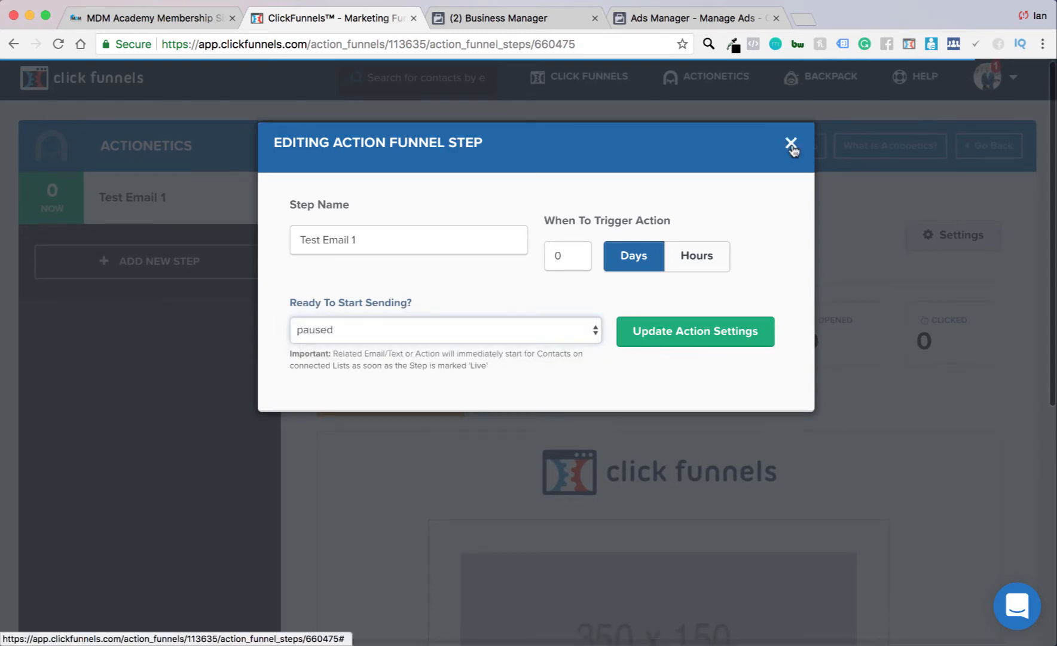
left_click(793, 144)
- Review the email settings and the template preview of Test Email 1 without making changes
left_click(949, 233)
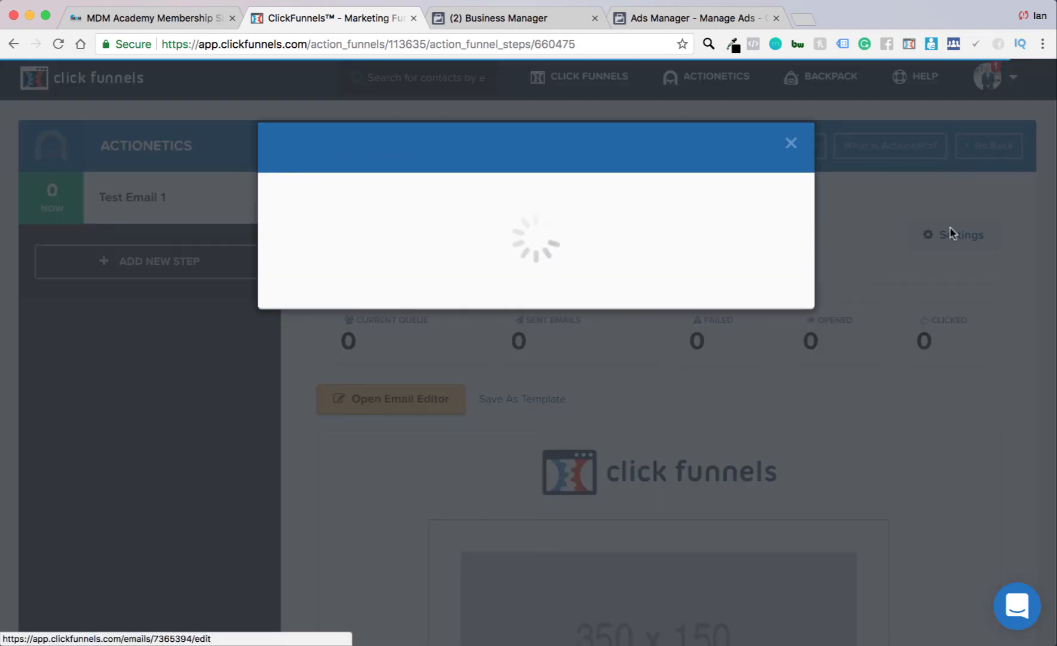
scroll(831, 161, "down", 1)
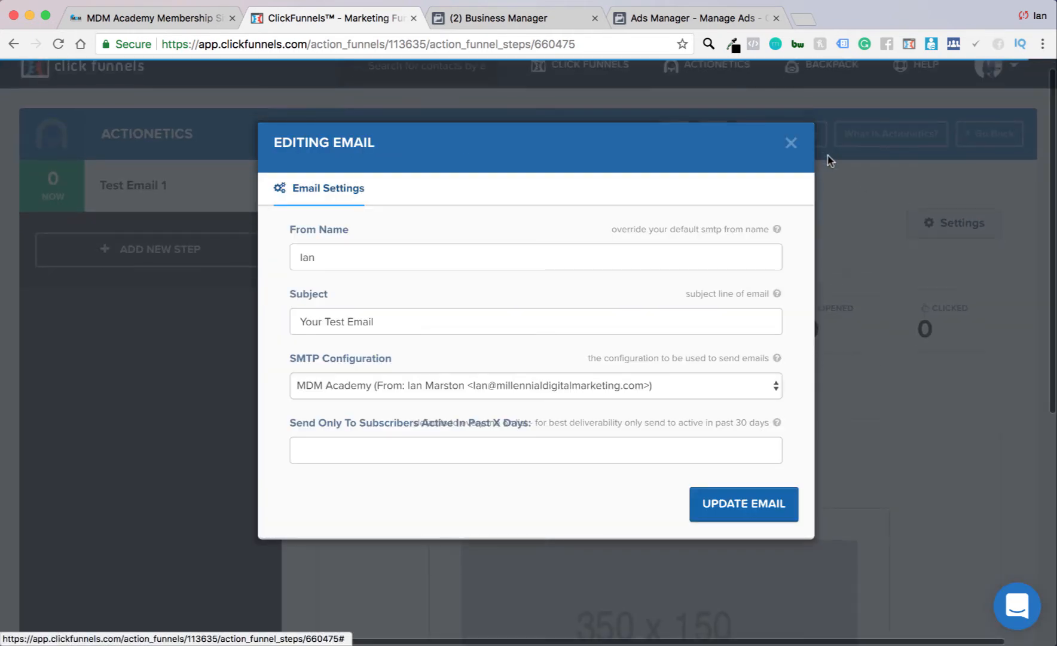
left_click(789, 144)
scroll(717, 233, "down", 10)
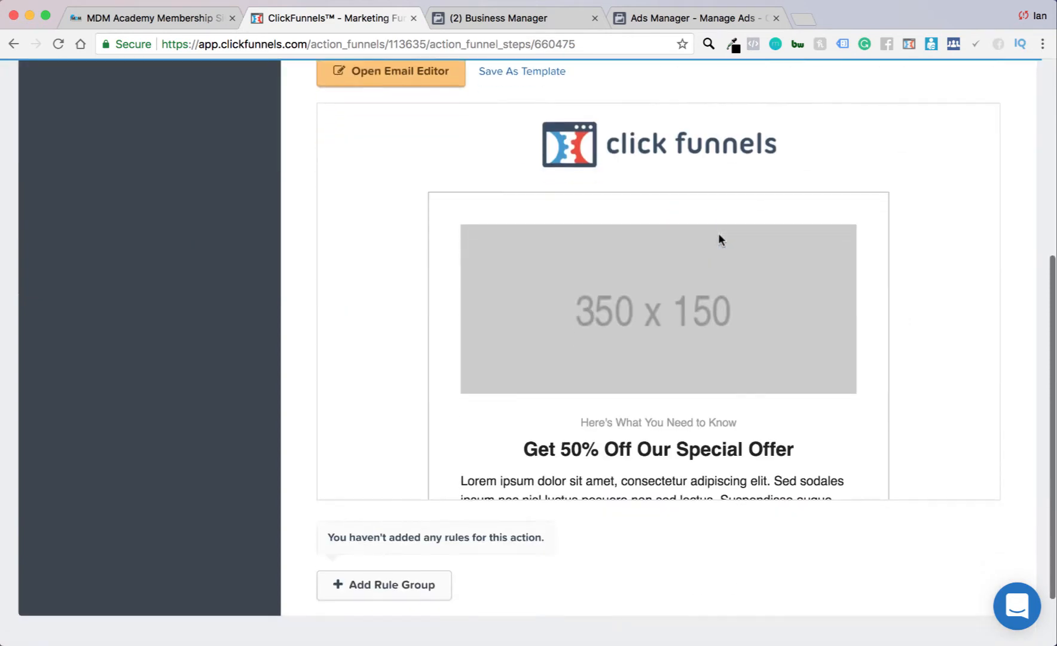
scroll(628, 292, "up", 10)
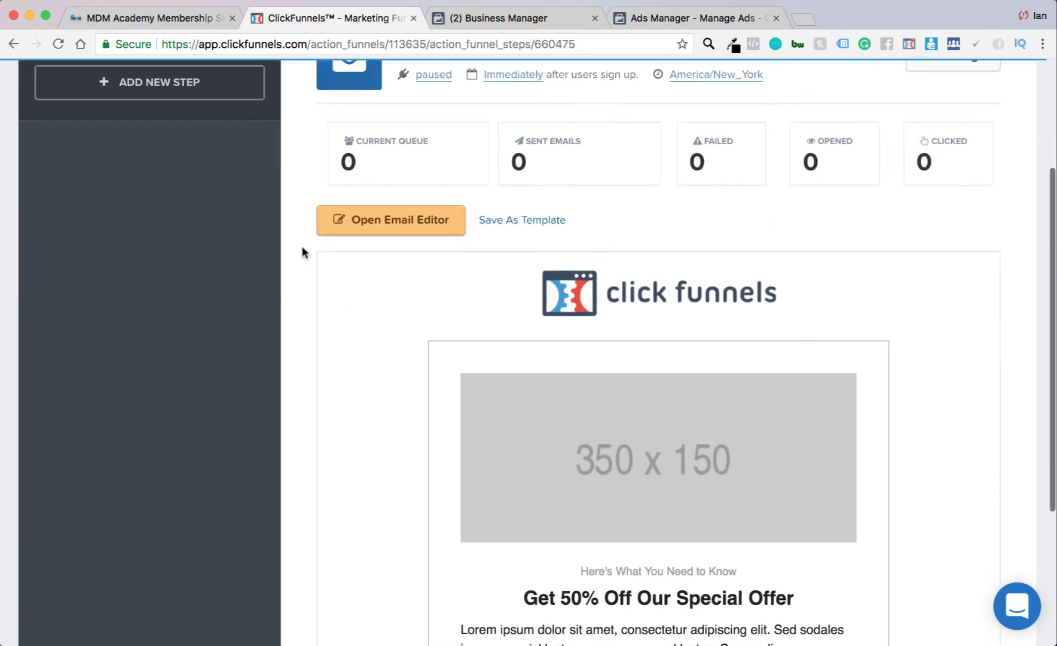
- Delete the Test Email 1 step from the action funnel and confirm the deletion
left_click(142, 173)
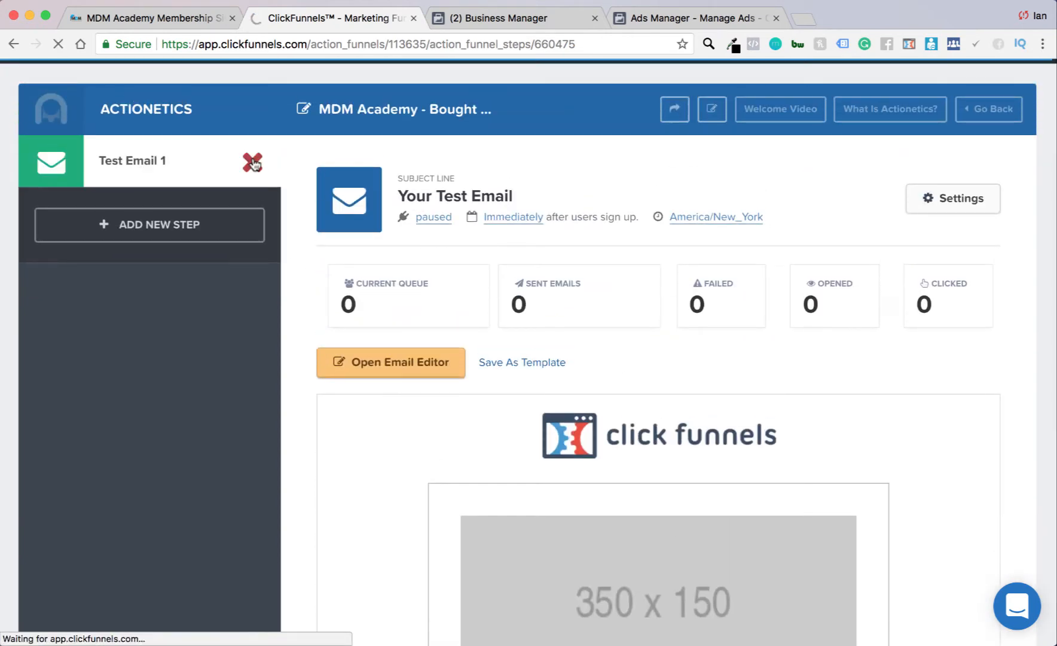
left_click(251, 162)
left_click(674, 148)
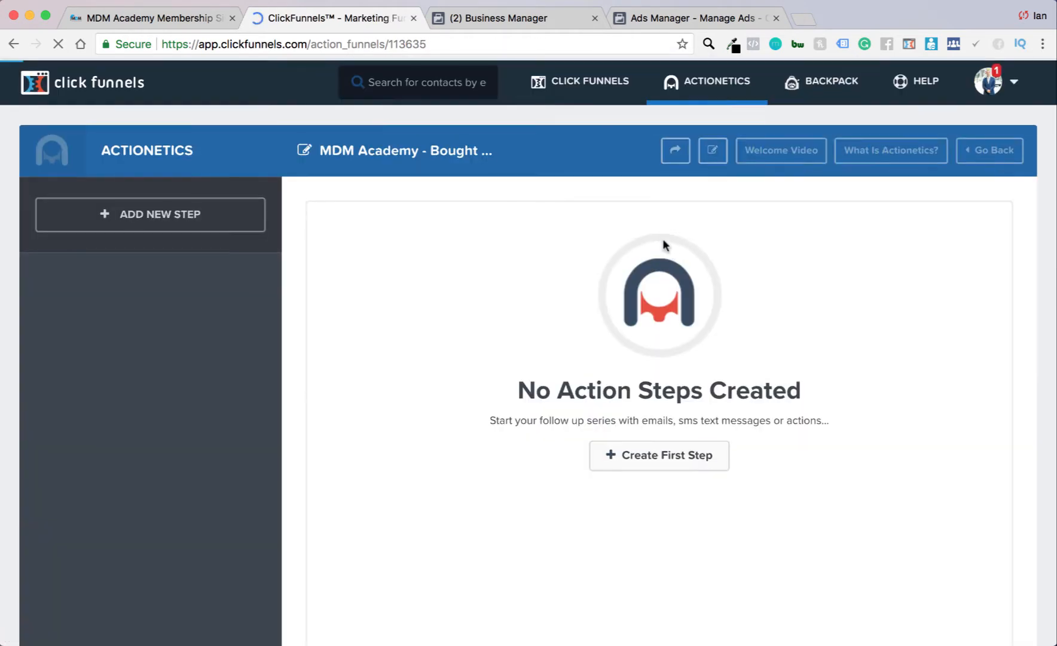
- Examine the trigger timing and the email and text message options for a new action funnel step, then cancel it
scroll(150, 223, "down", 1)
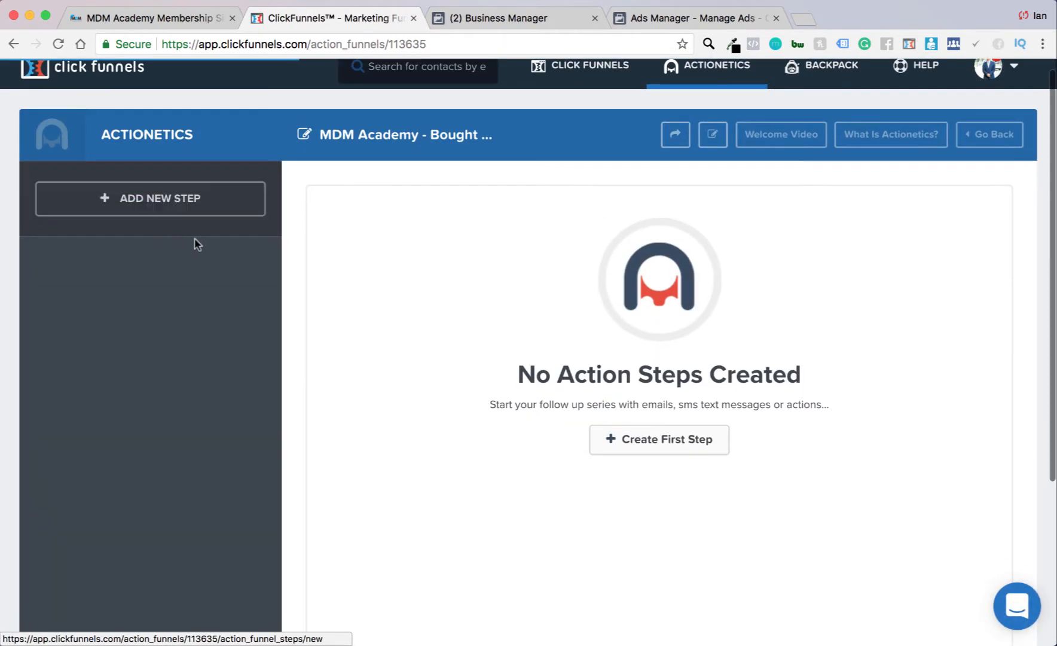
left_click(157, 201)
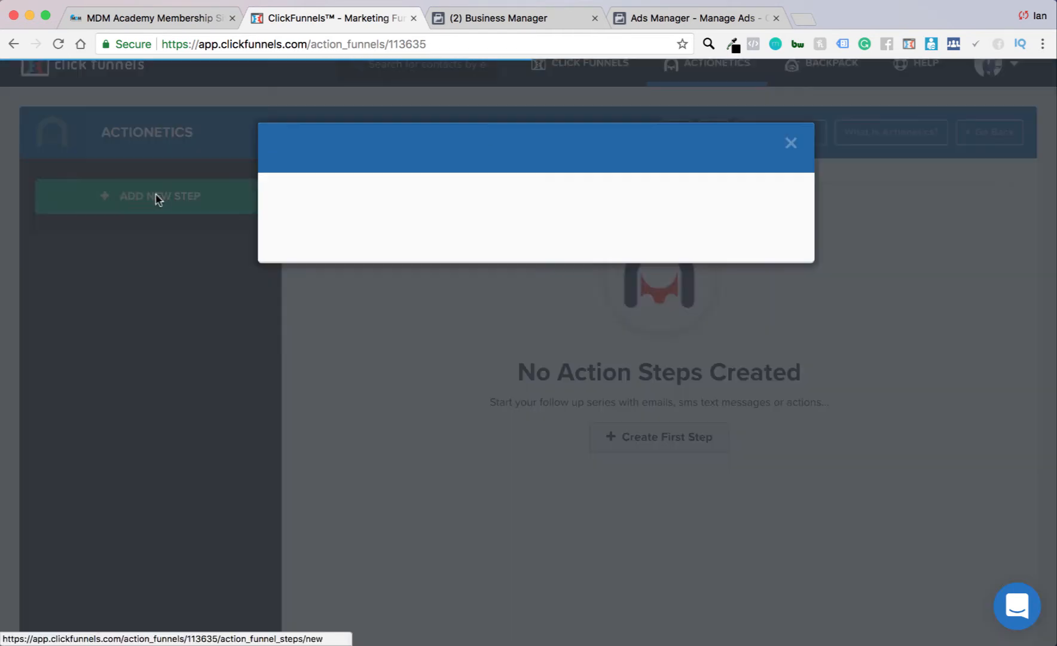
left_click(684, 246)
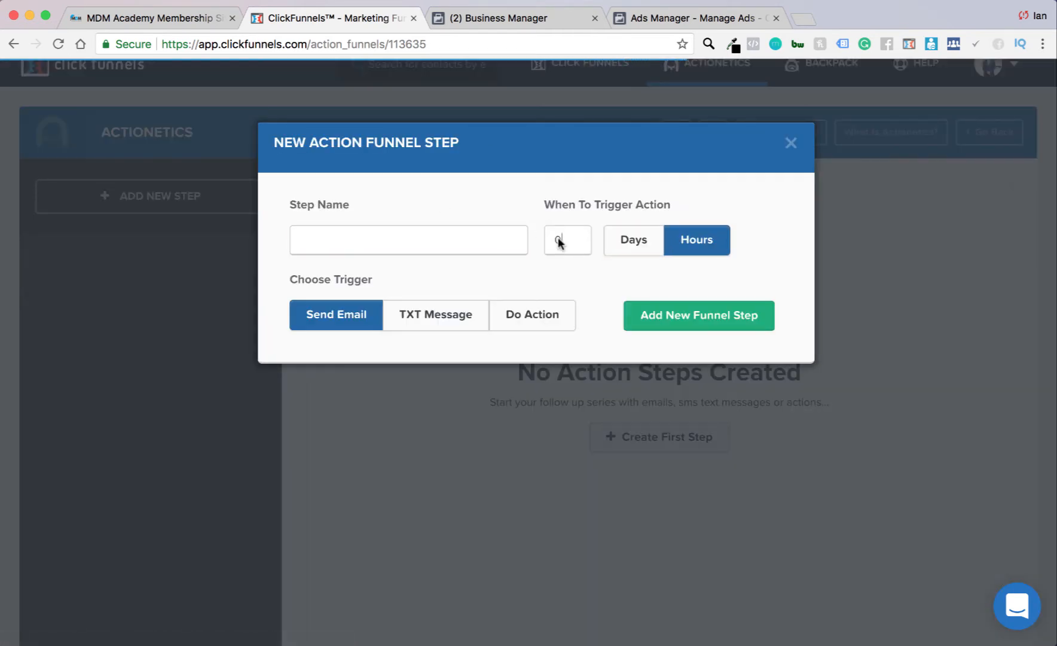
double_click(559, 241)
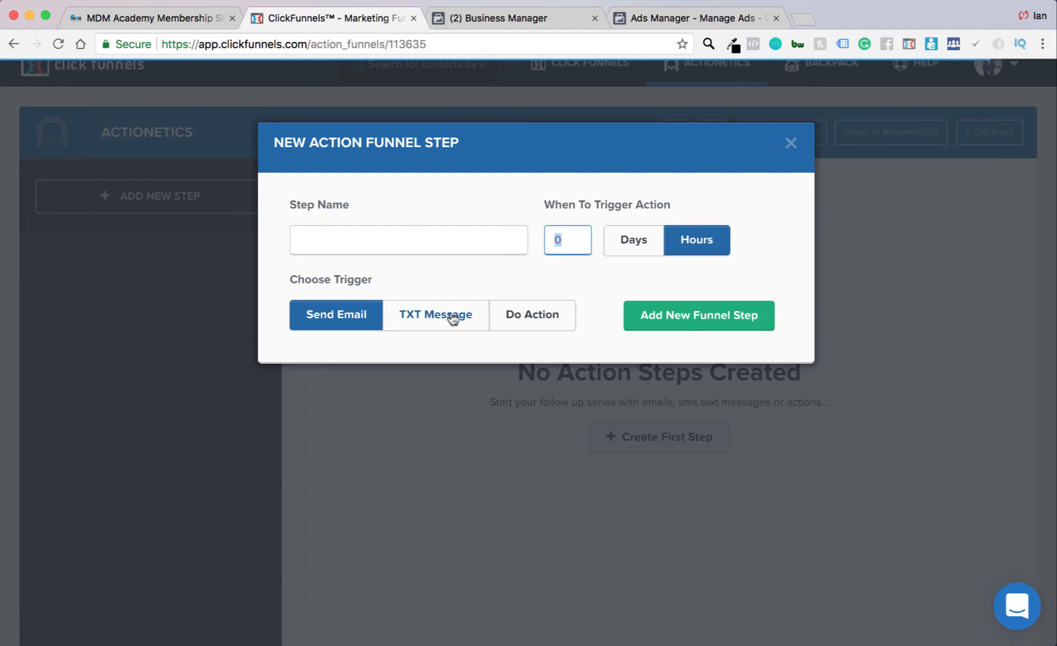
left_click(407, 321)
left_click(330, 316)
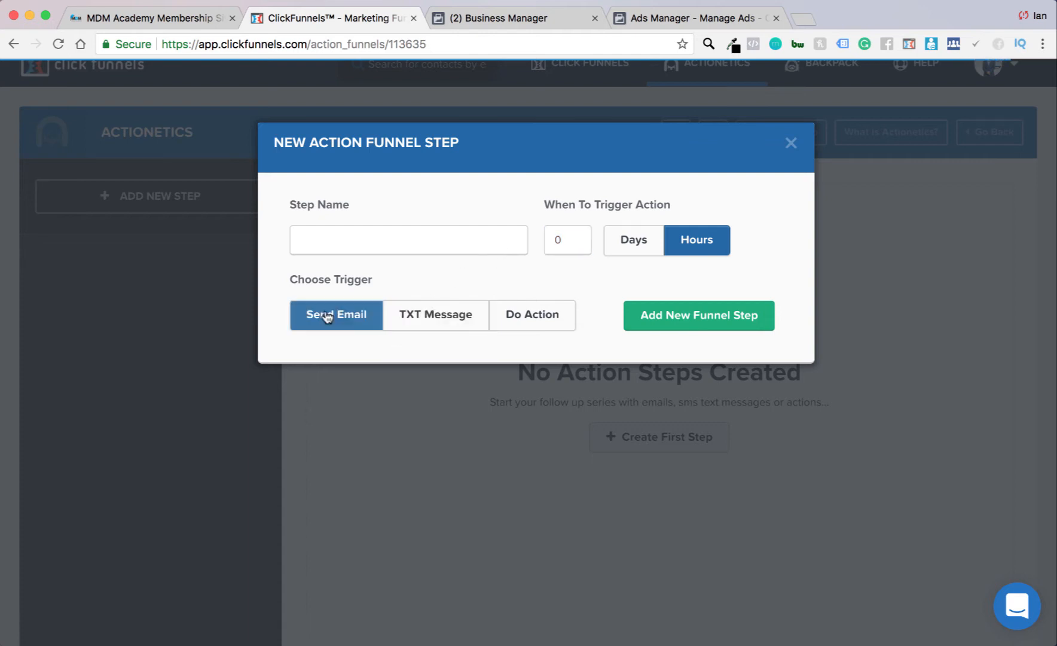
left_click(790, 145)
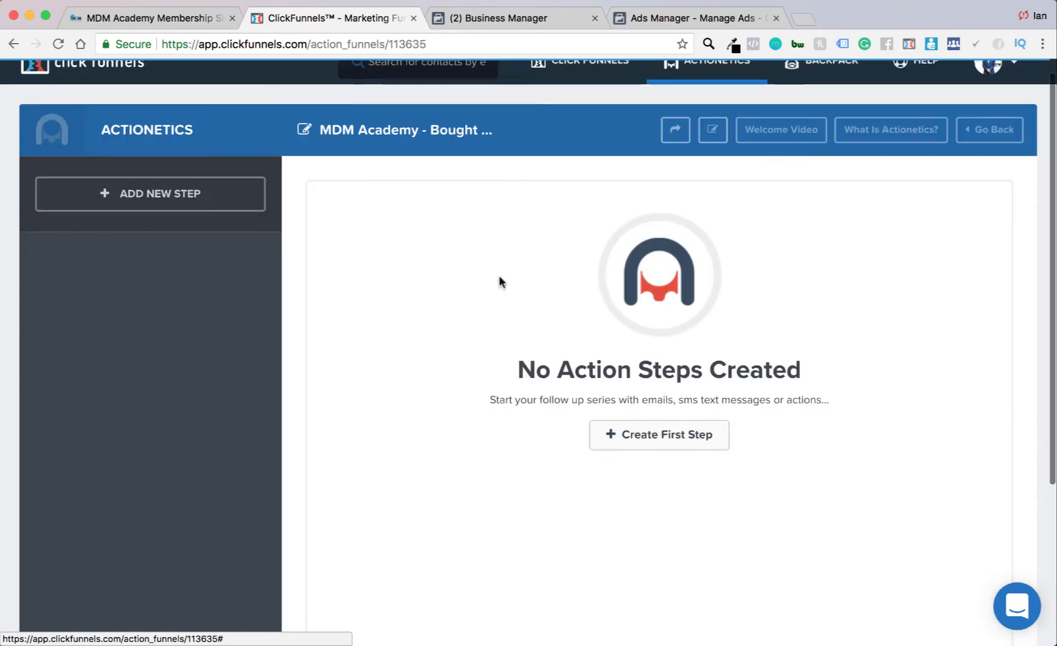
scroll(458, 287, "up", 1)
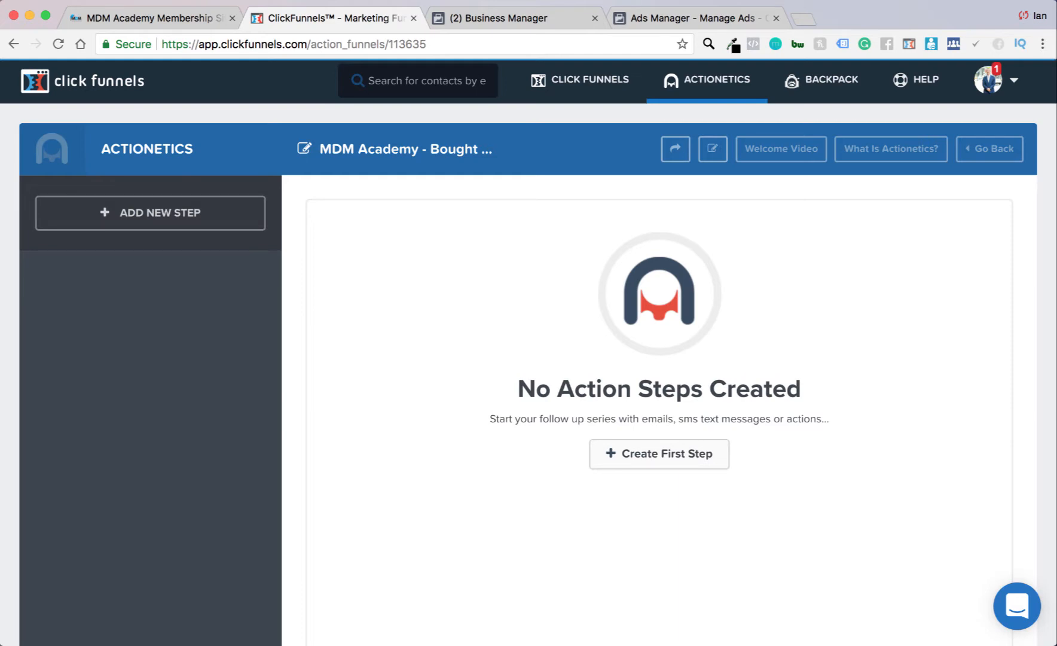
- Switch to the MDM Academy membership area and collapse The Basics and Getting Your 1st Result sections in the lesson list
left_click(156, 19)
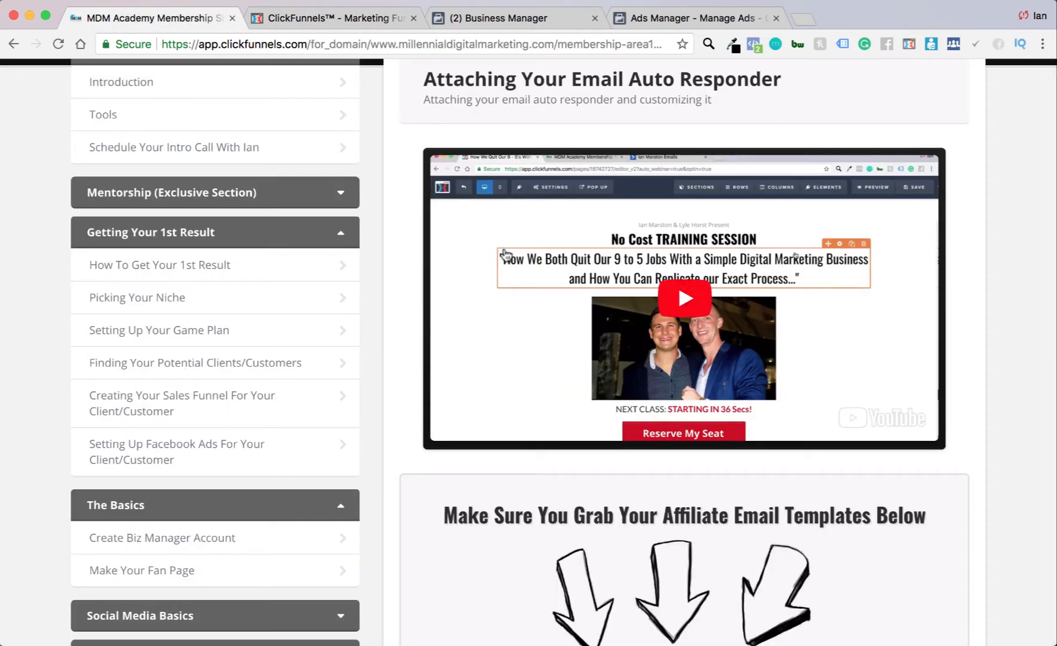
scroll(445, 306, "down", 1)
scroll(430, 306, "down", 5)
left_click(352, 306)
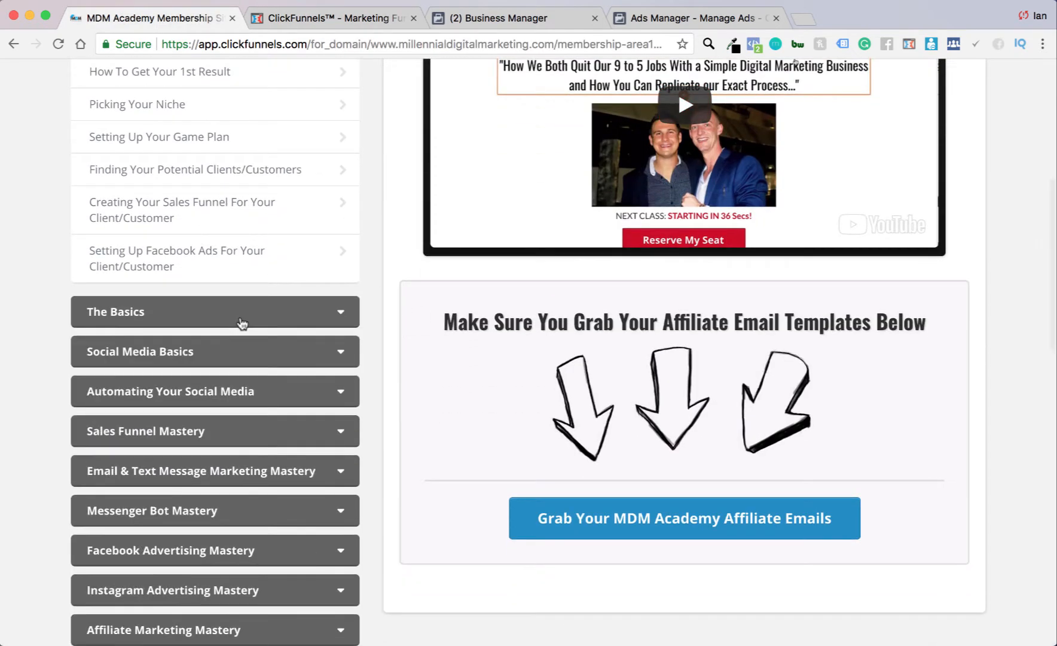
scroll(335, 251, "up", 5)
left_click(214, 199)
scroll(214, 199, "down", 3)
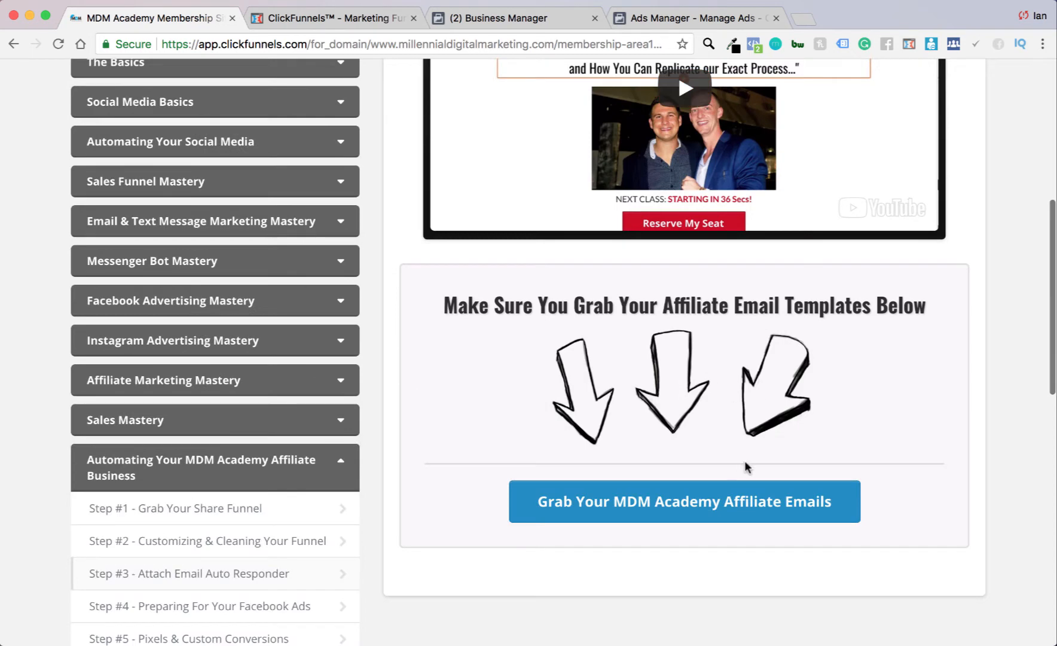
- Open the MDM Academy affiliate emails document in a new tab and select the first email's subject line, "(STARTING NOW!) Access To The Webinar (Your Links Inside)"
right_click(701, 513)
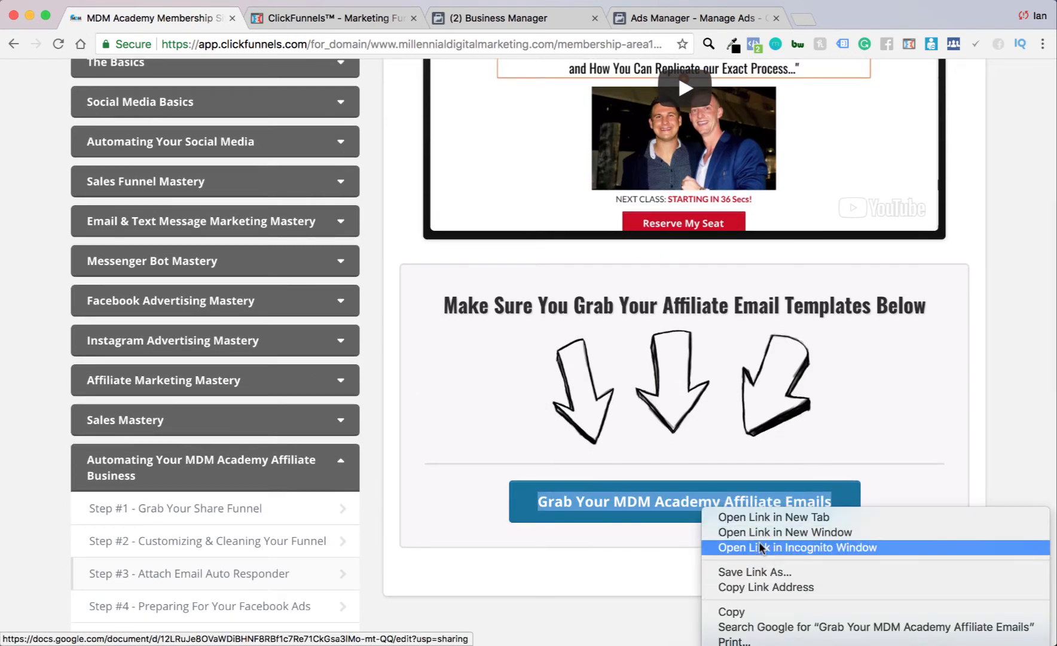
left_click(758, 521)
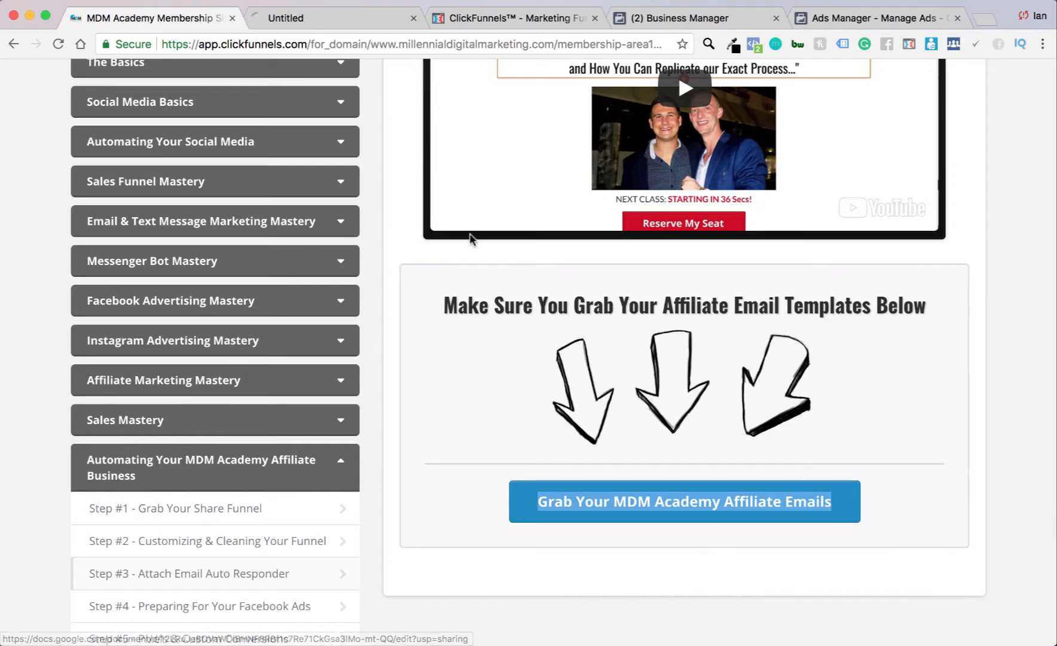
left_click(291, 29)
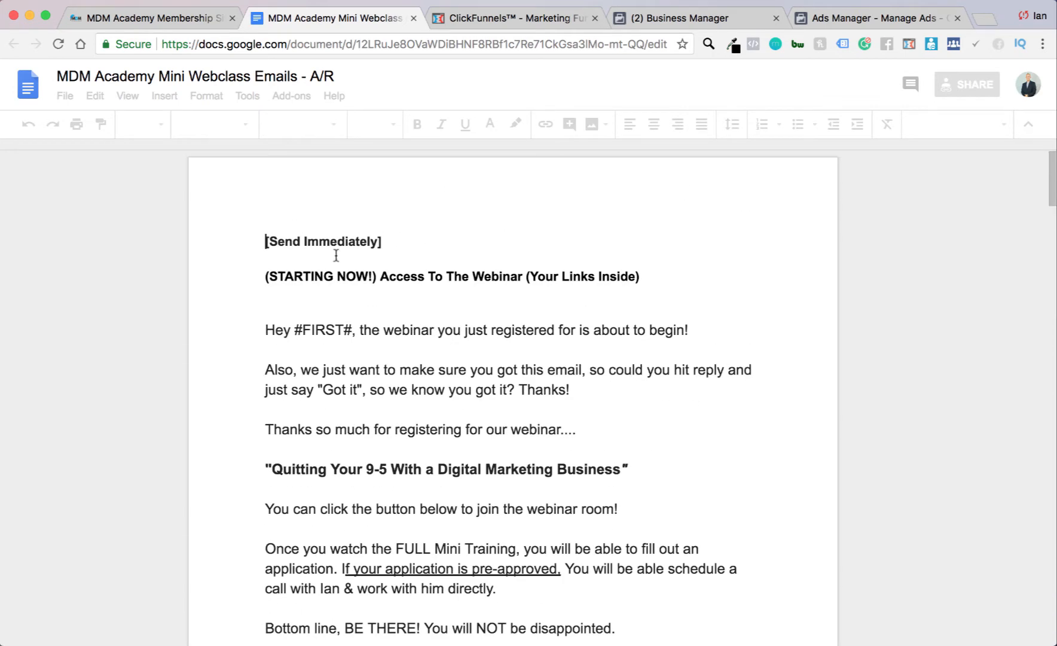
left_click_drag(266, 277, 679, 275)
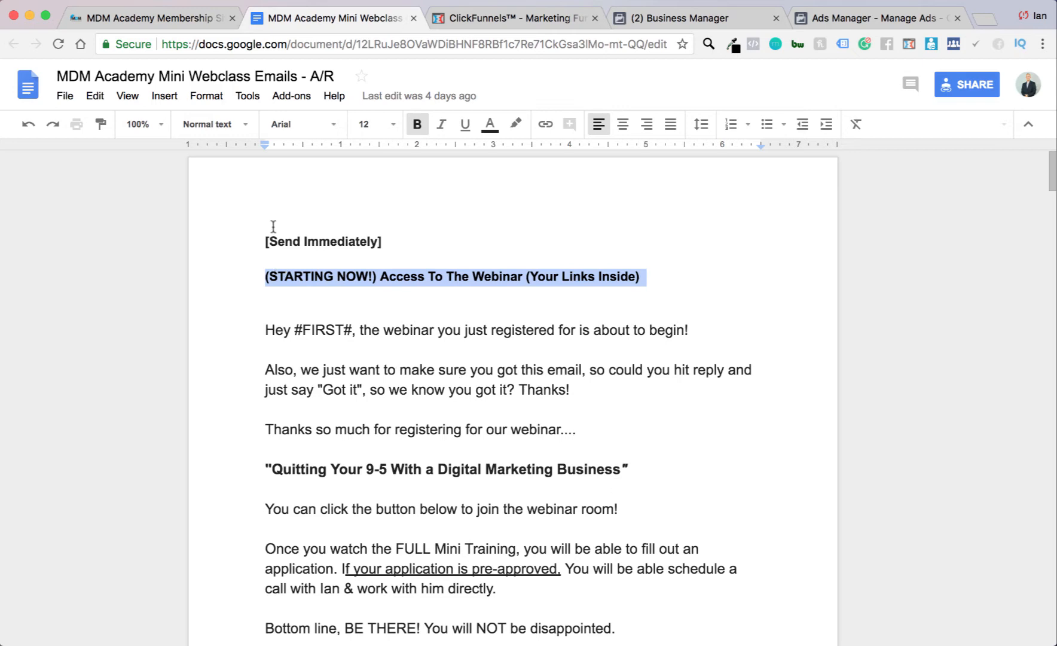
- Read the body of the "Send Immediately" webinar access email in the document, down to the webinar link and sign-off
scroll(438, 257, "down", 3)
triple_click(439, 257)
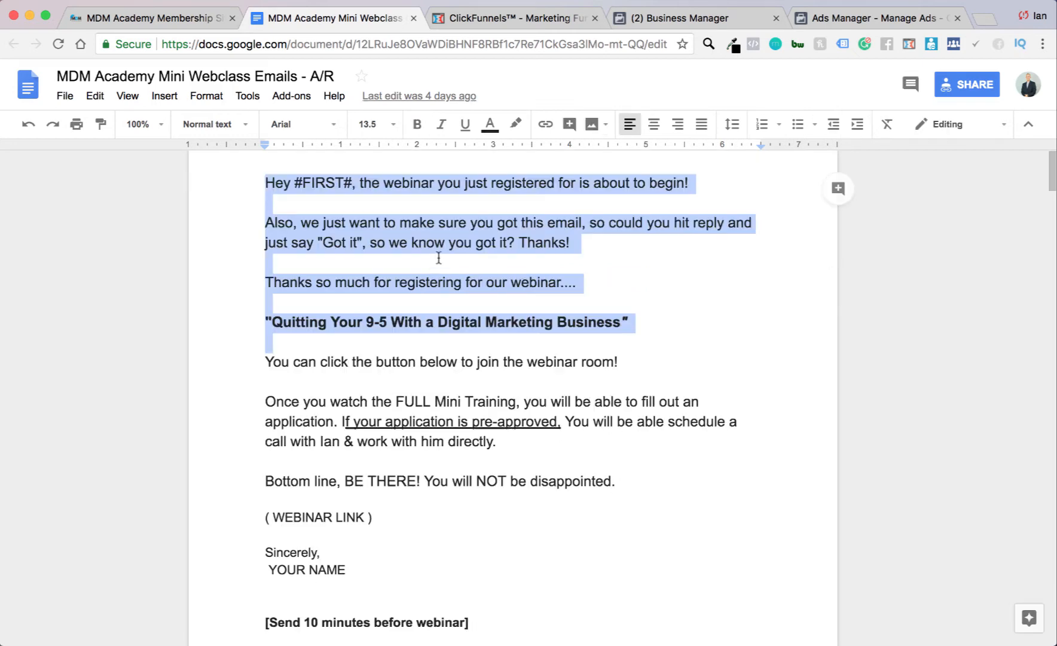
left_click(439, 257)
scroll(439, 257, "down", 1)
scroll(264, 270, "up", 3)
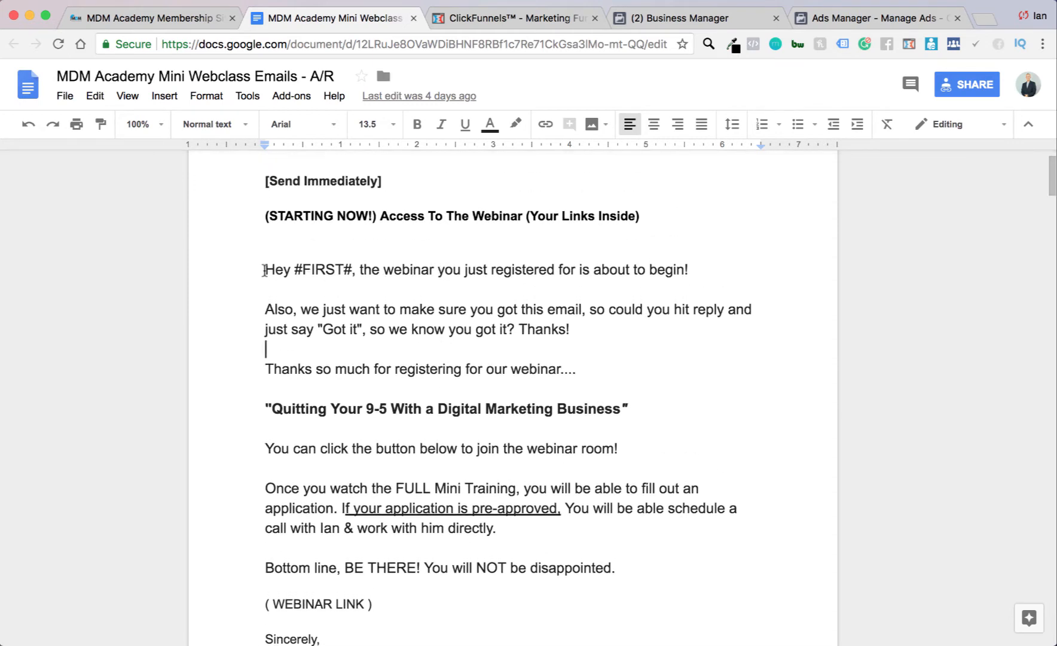
scroll(502, 461, "down", 3)
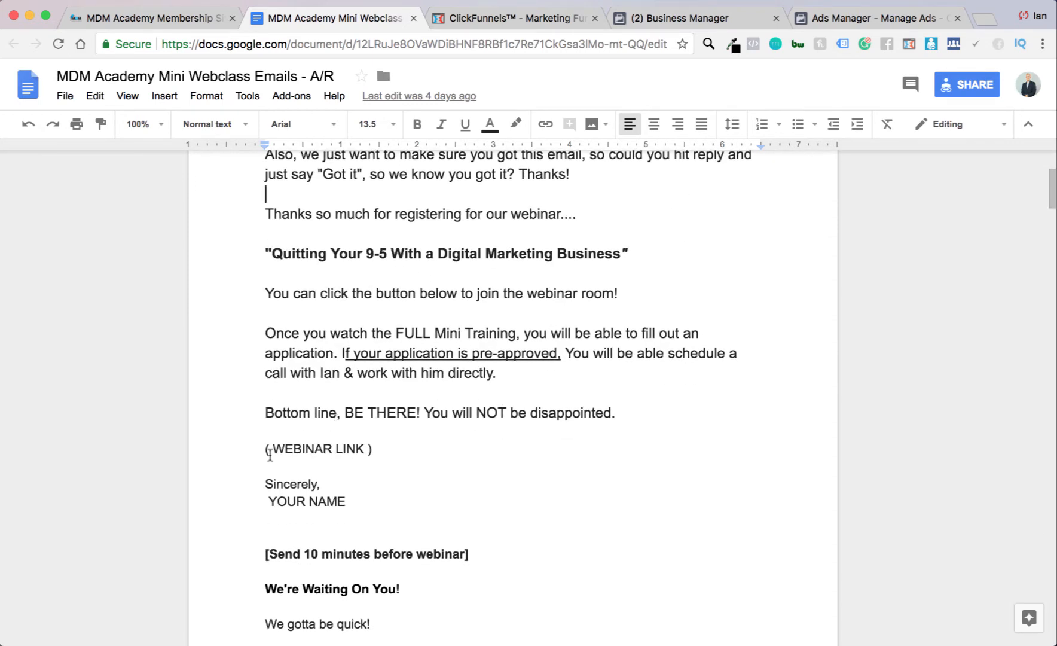
scroll(297, 465, "down", 2)
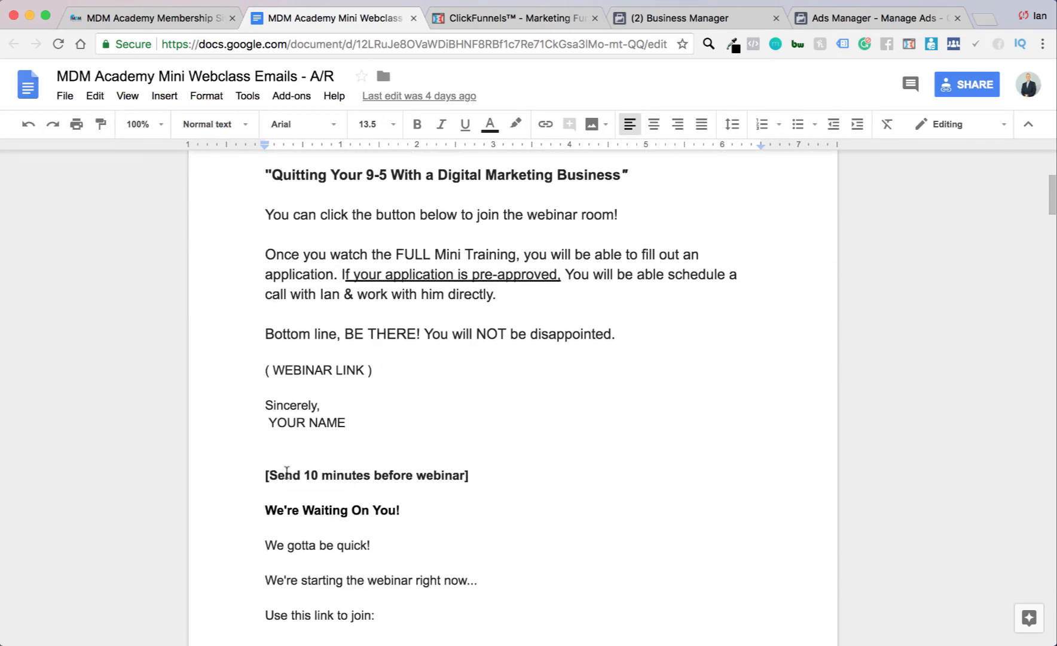
- Examine the "We're Waiting On You!" email and highlight the "10 minutes before" timing in its send instruction
scroll(426, 475, "down", 3)
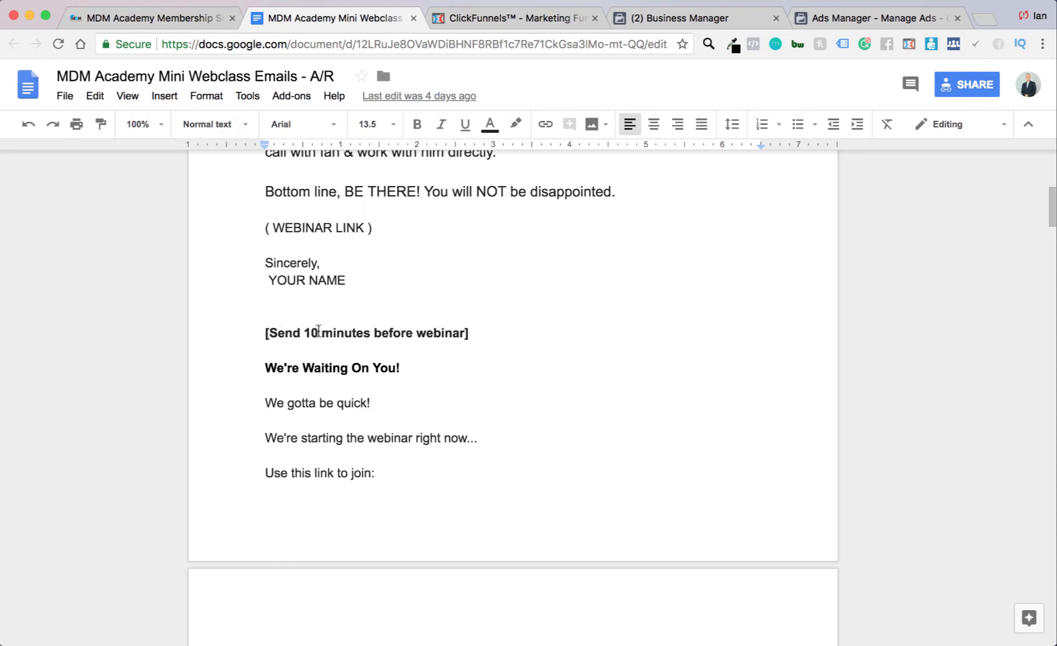
scroll(300, 334, "down", 1)
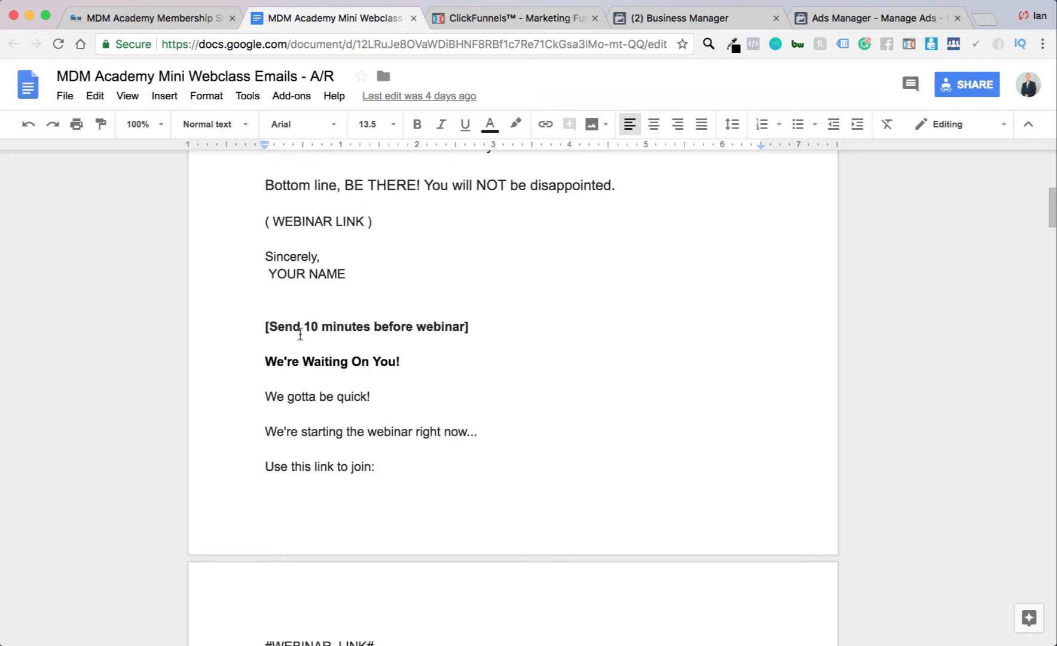
left_click_drag(306, 326, 407, 326)
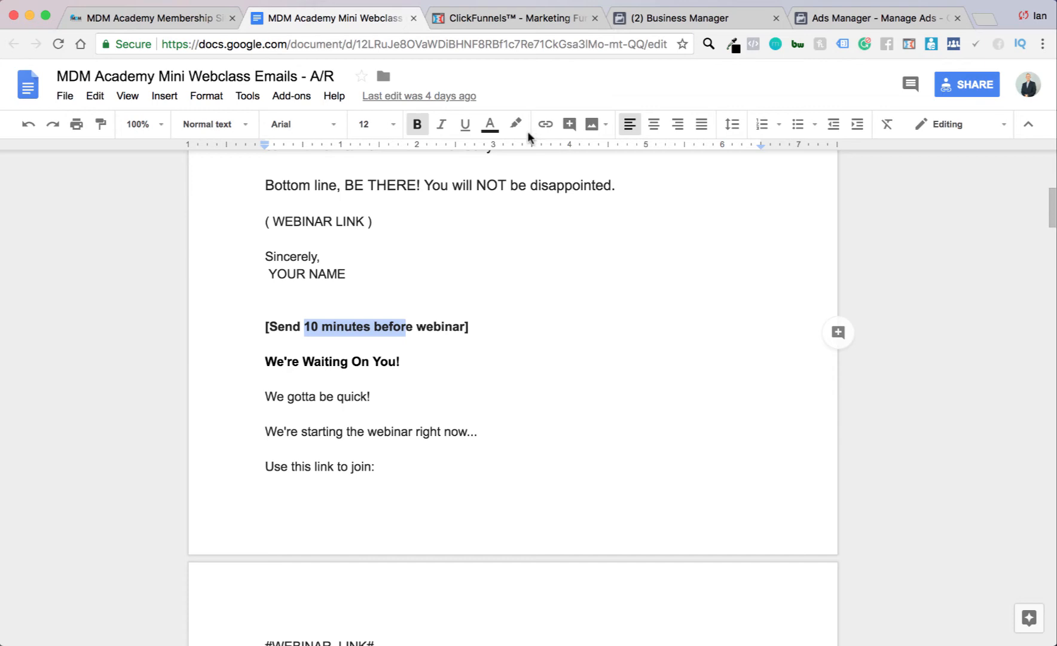
scroll(355, 325, "down", 2)
left_click(322, 240)
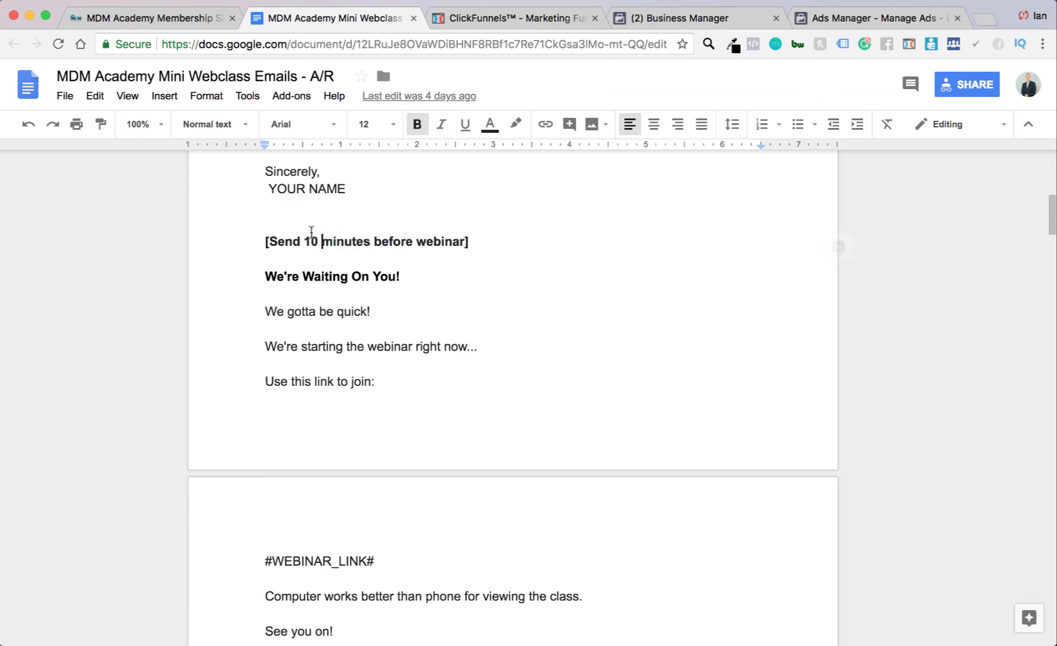
- Review the "Send 1 Hours After" webinar replay email and compare its timing with the preceding emails
scroll(328, 281, "down", 12)
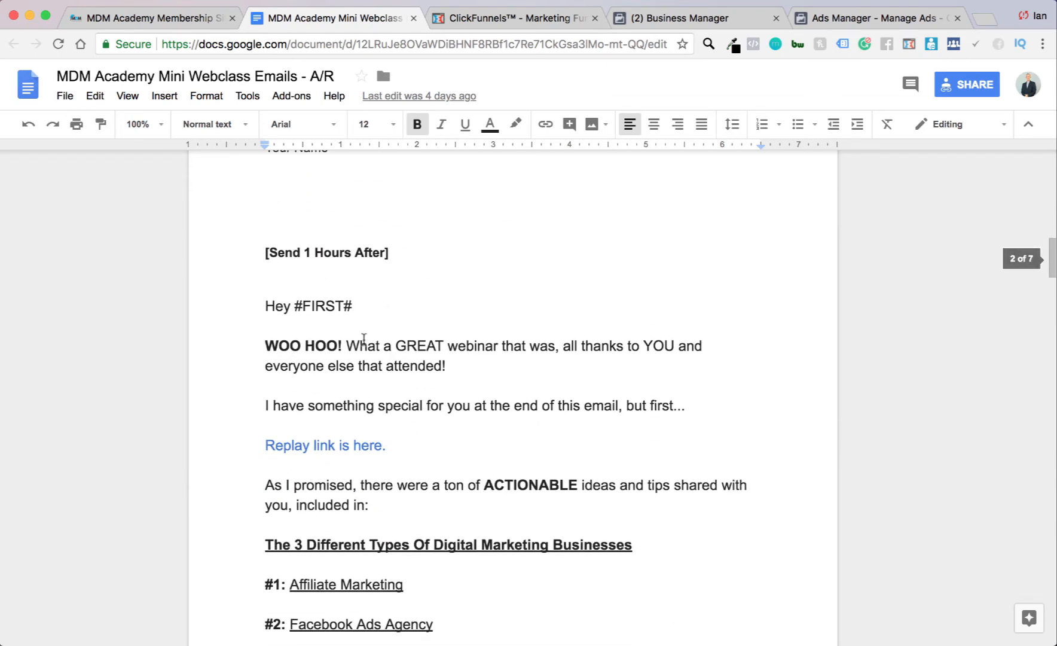
scroll(333, 282, "up", 7)
scroll(334, 283, "up", 5)
scroll(346, 346, "down", 10)
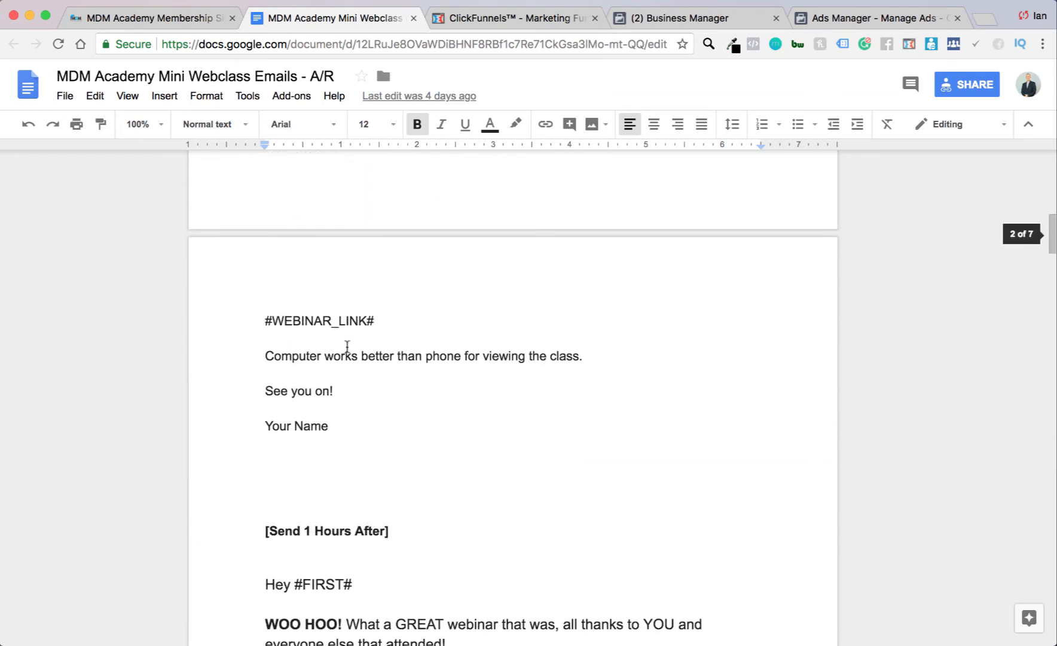
scroll(347, 346, "down", 1)
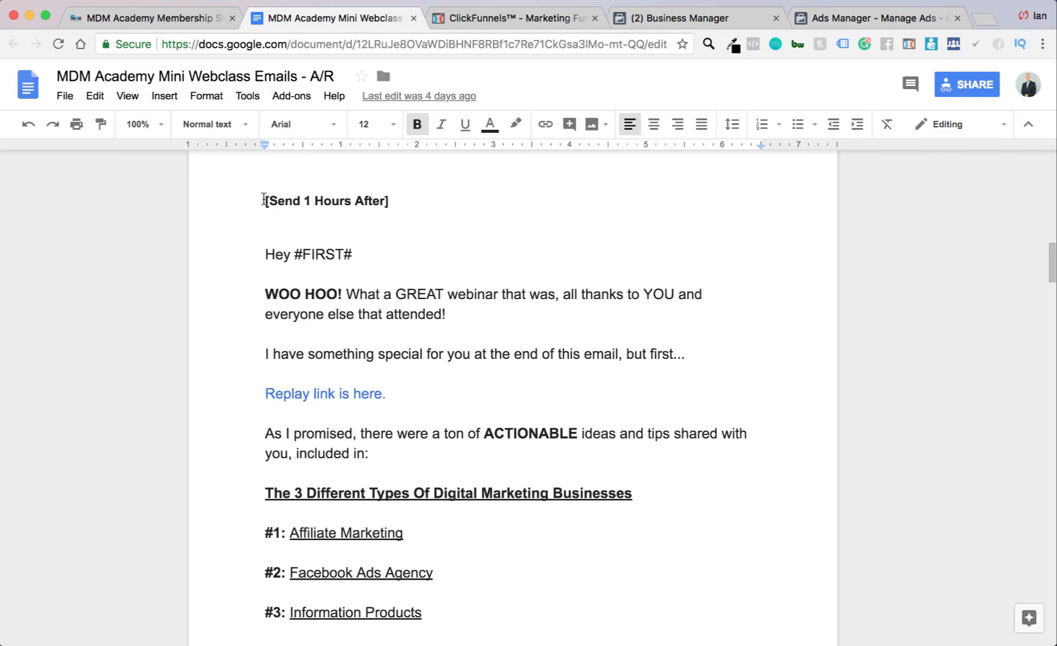
scroll(423, 404, "up", 11)
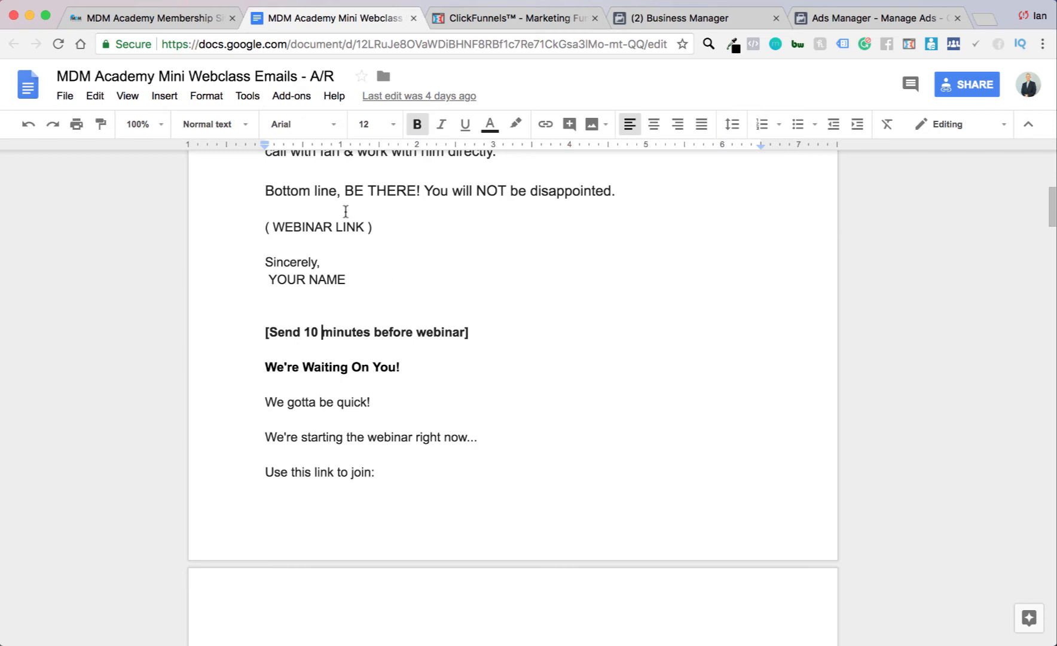
- Switch to ClickFunnels, return to the MDM mini webinar funnel's Webinar Registration step and open its automation settings
left_click(528, 16)
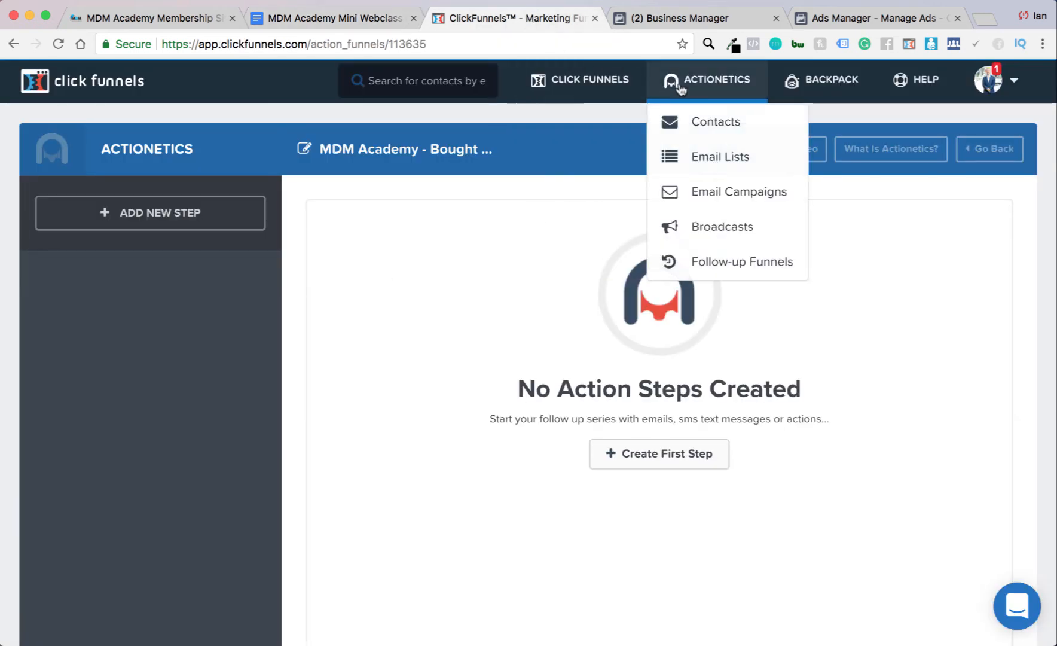
left_click(13, 44)
left_click(13, 46)
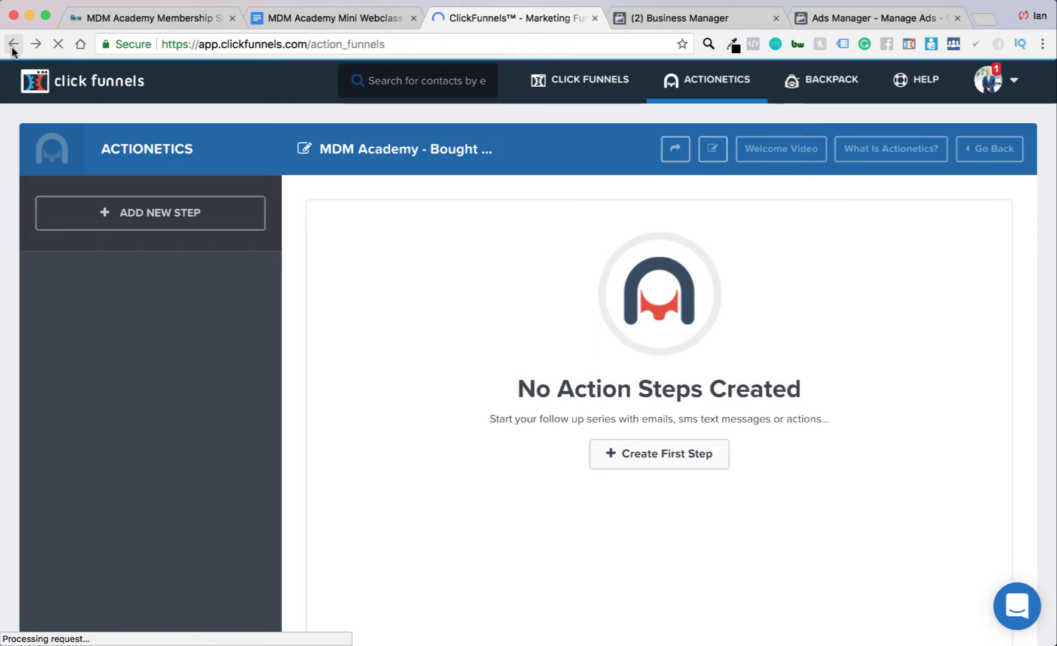
left_click(13, 47)
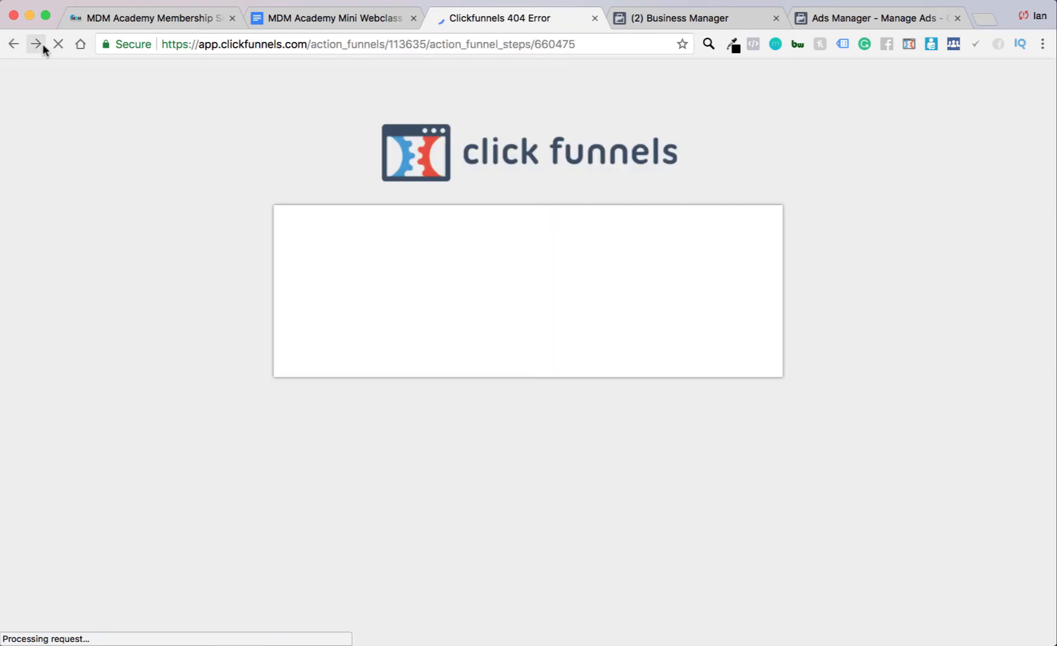
left_click(39, 46)
left_click(40, 46)
left_click(14, 45)
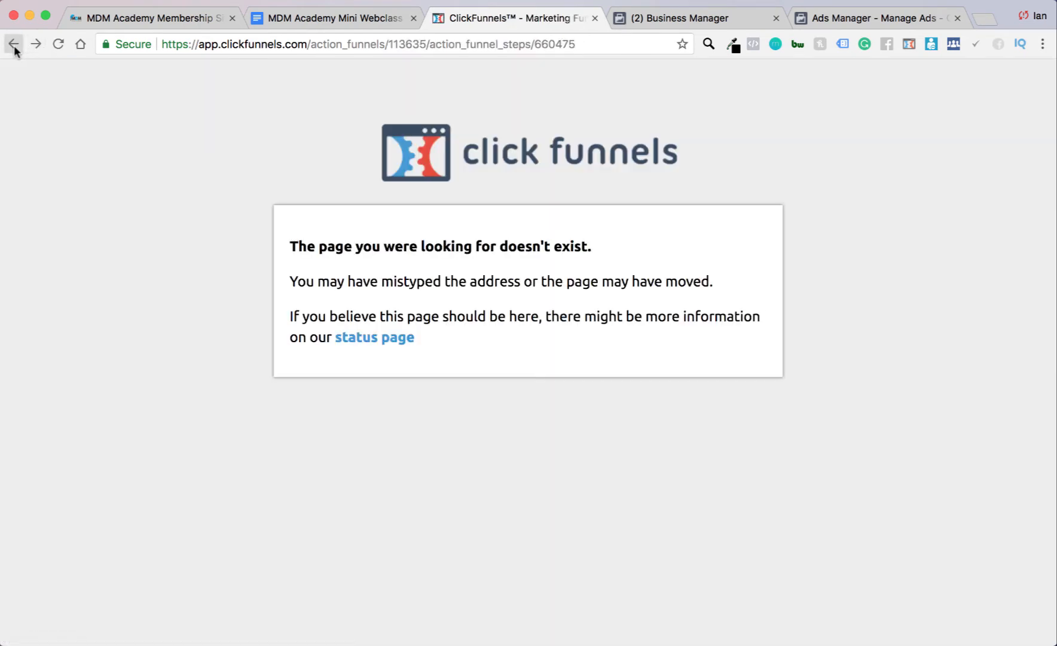
left_click(13, 45)
left_click(13, 45)
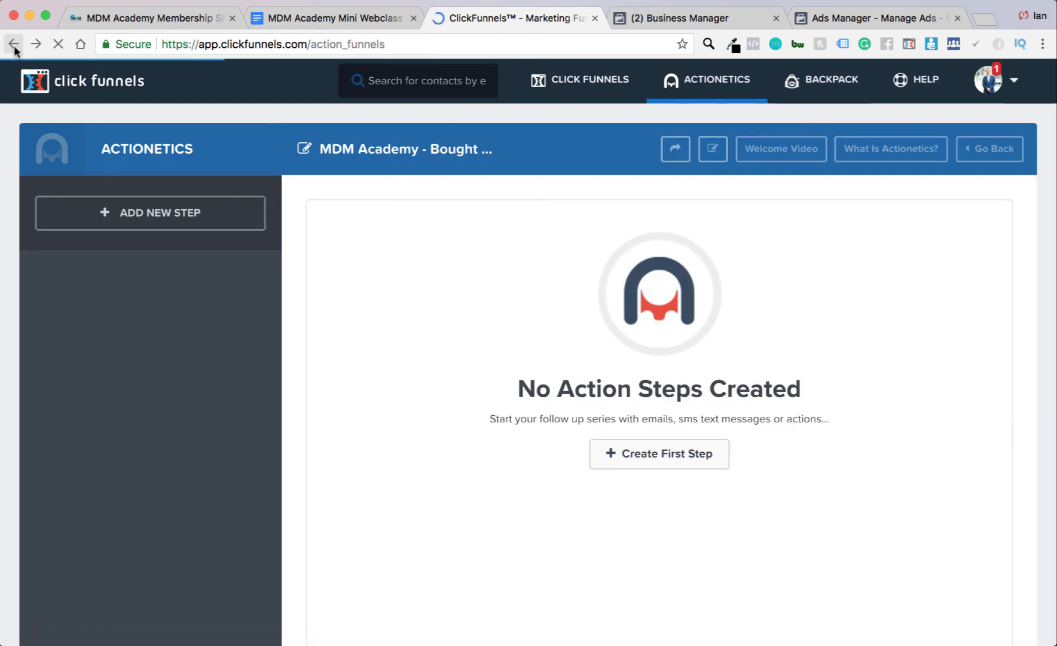
left_click(13, 47)
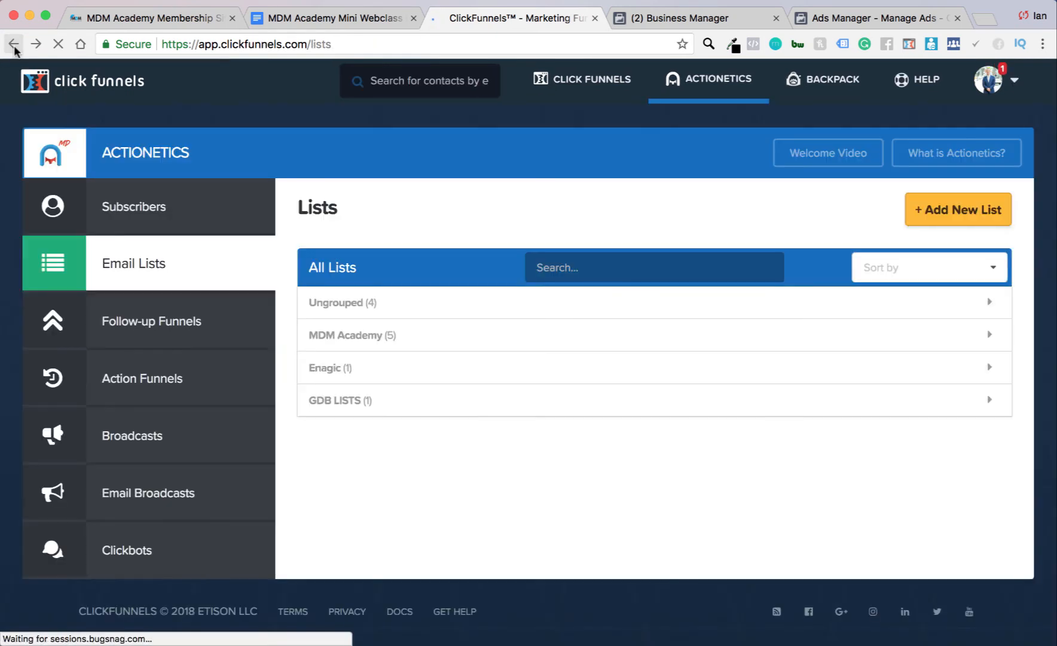
left_click(13, 45)
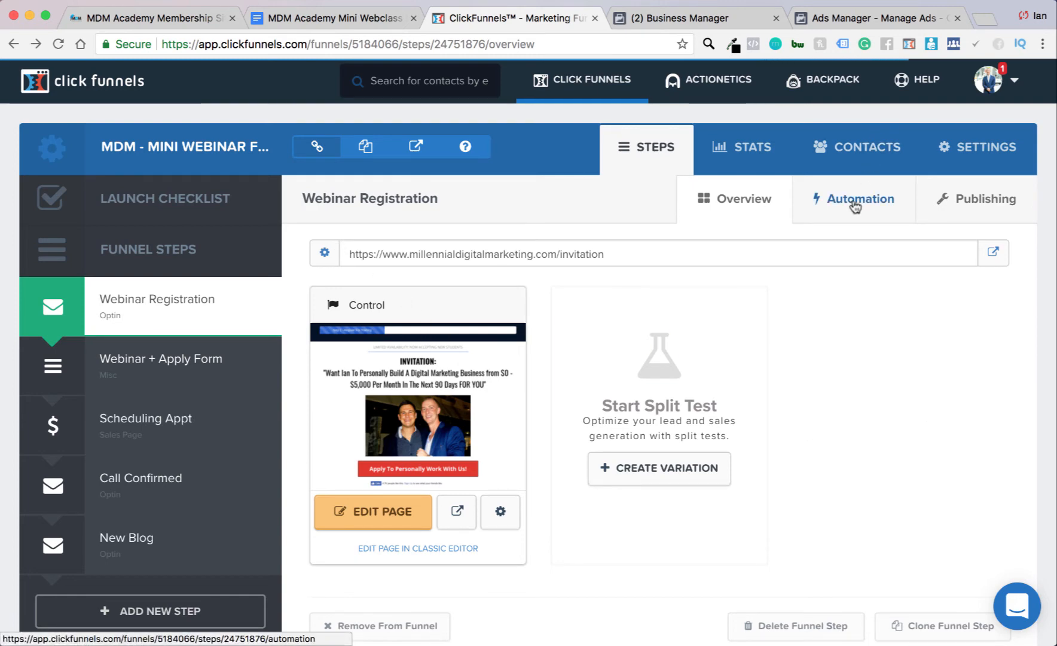
left_click(873, 203)
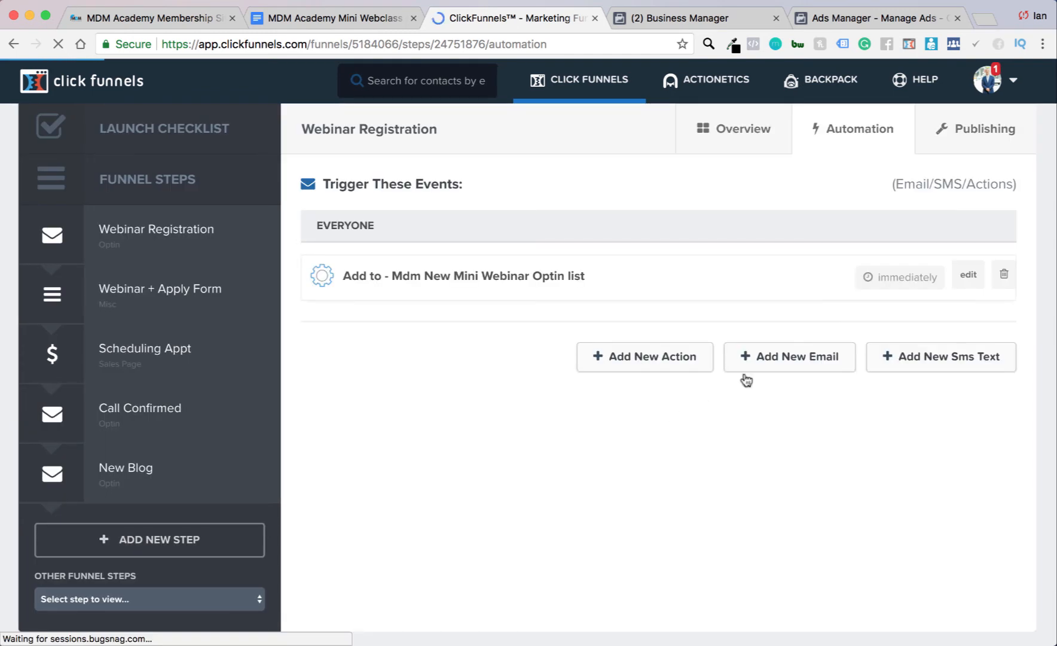
- Start a new automation email for the Webinar Registration step and examine its email settings and condition options
left_click(762, 369)
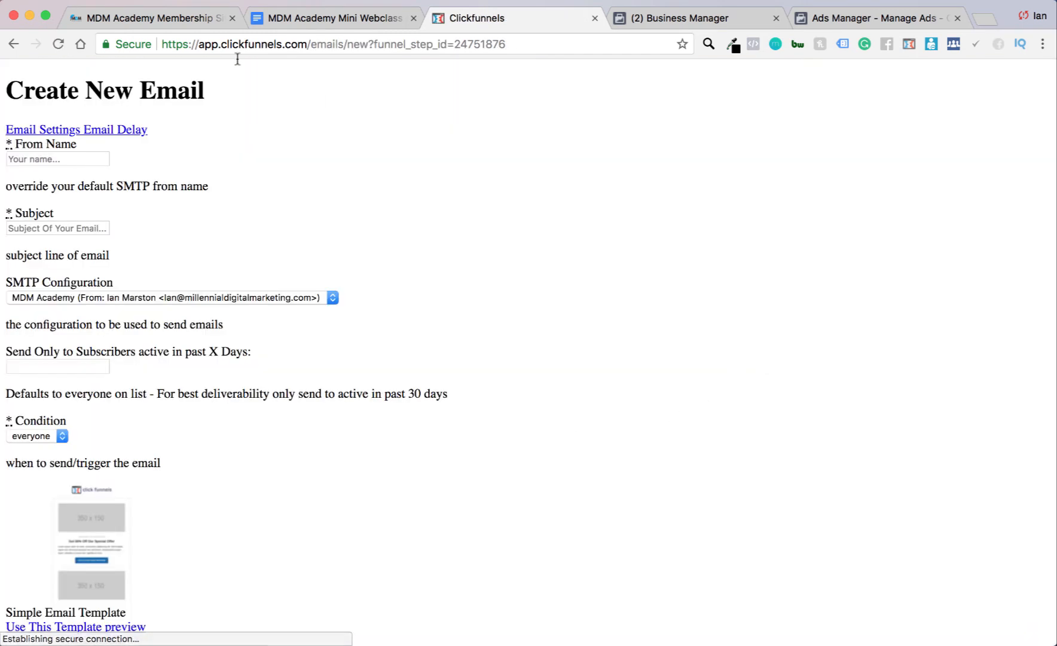
left_click(13, 44)
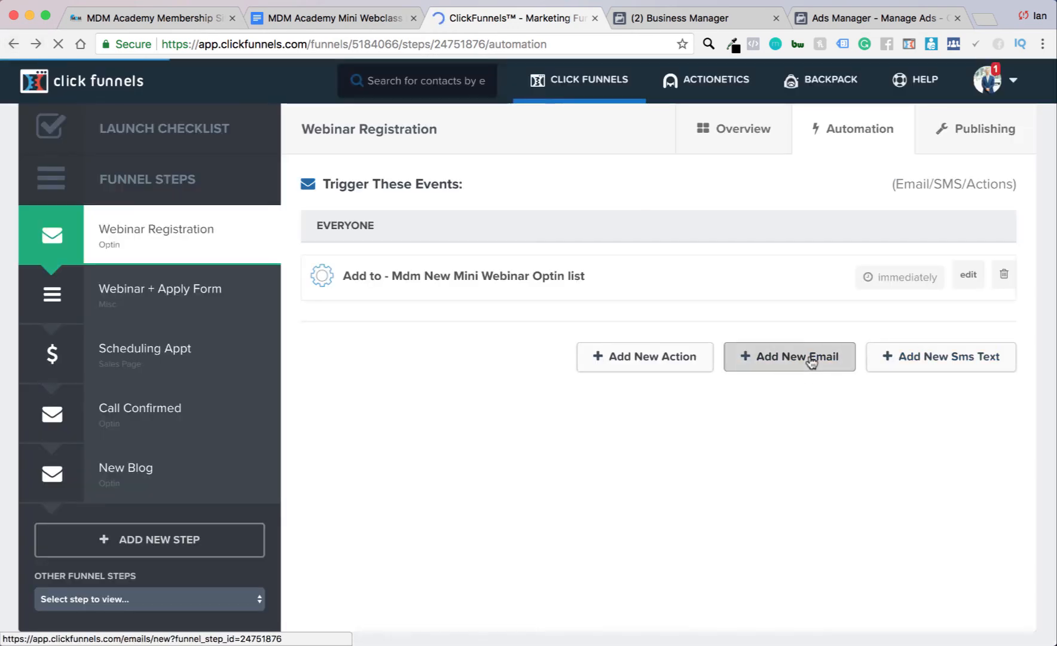
left_click(811, 361)
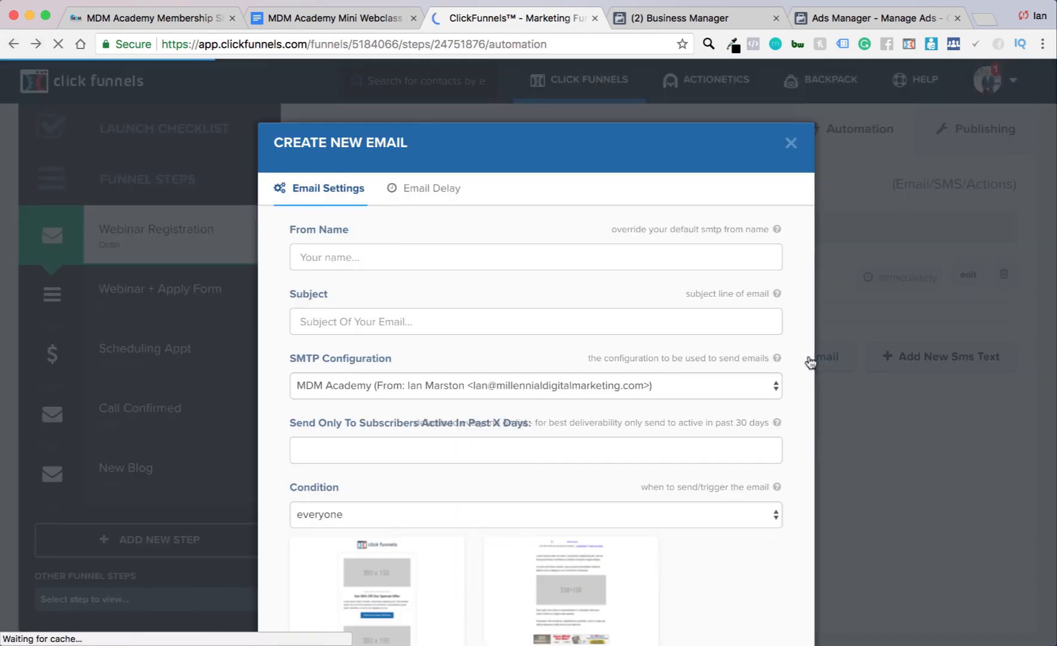
scroll(359, 223, "down", 2)
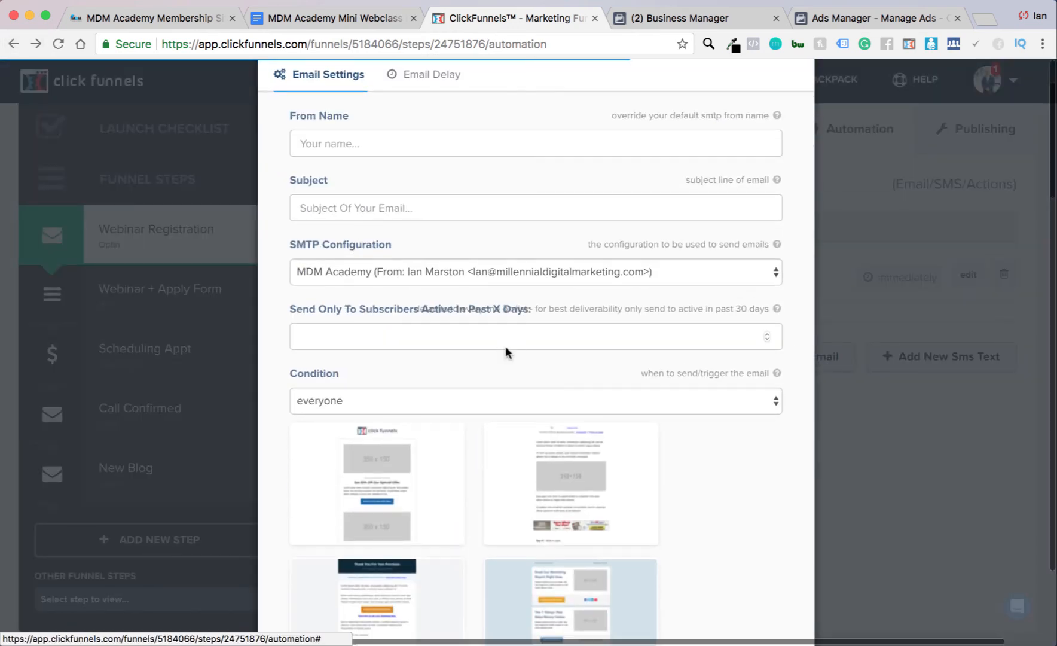
left_click(406, 402)
left_click(723, 529)
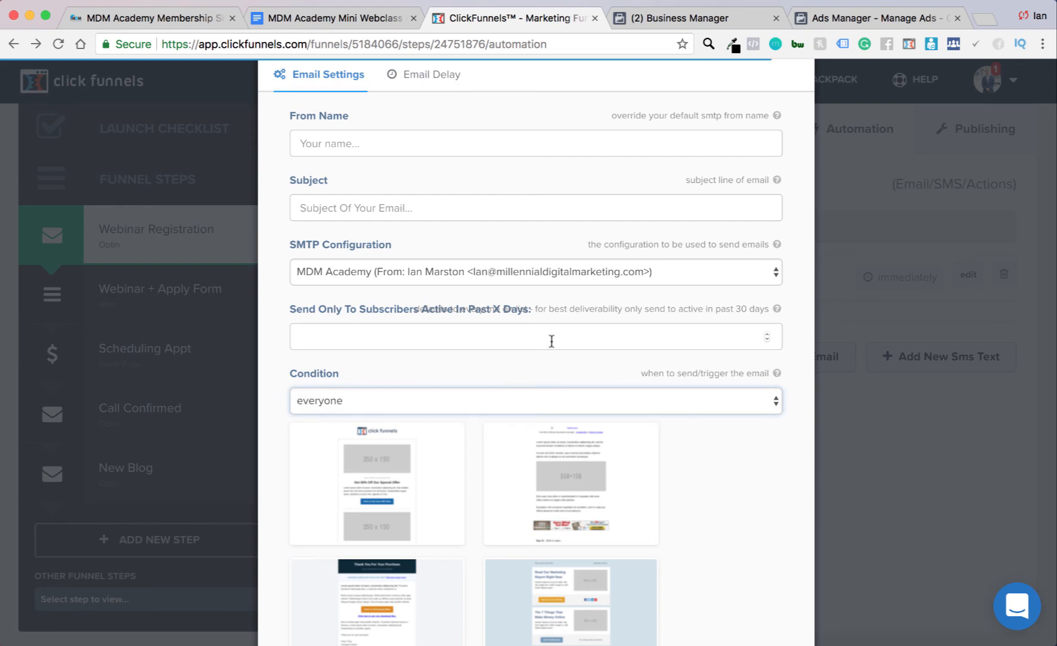
- Try a delay of .2 hours for the new email, then close the form without creating it
left_click(429, 84)
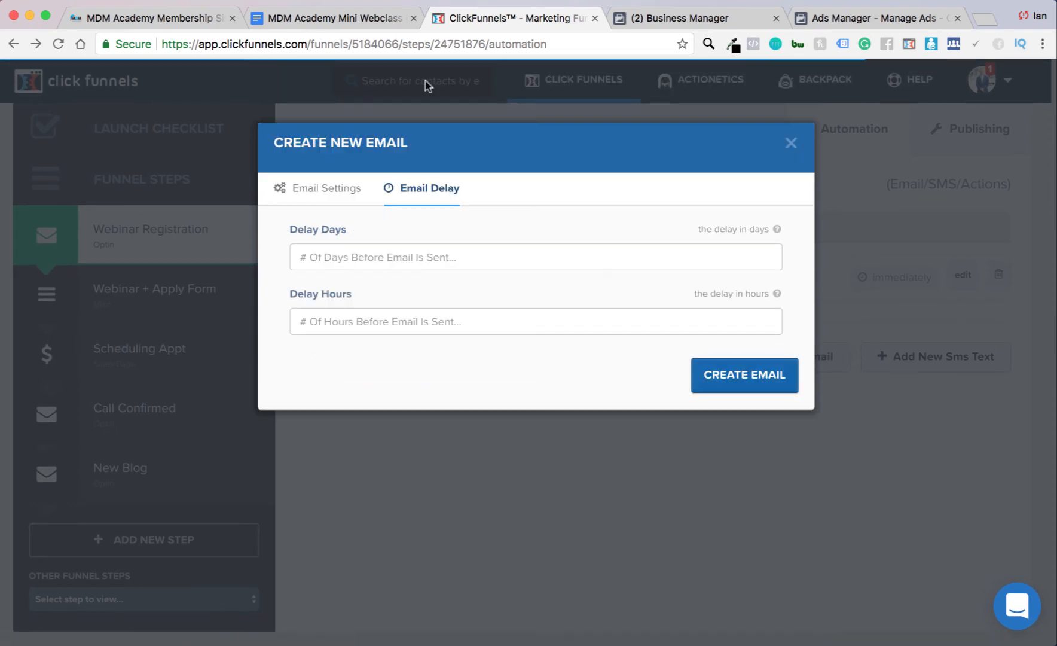
left_click(765, 326)
type("0")
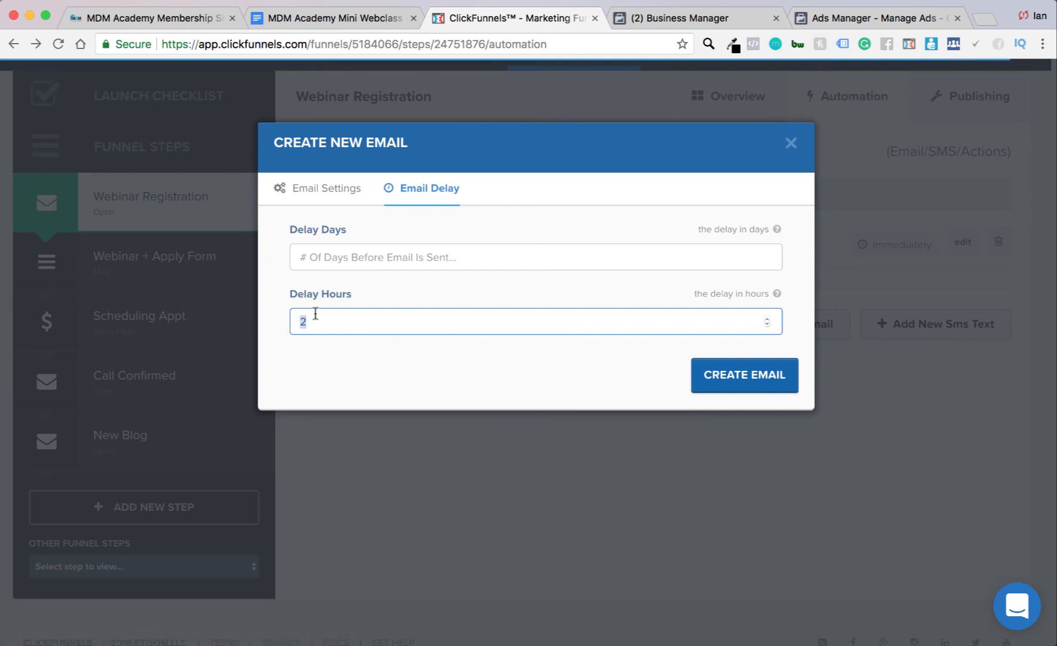
type(".2")
left_click(791, 142)
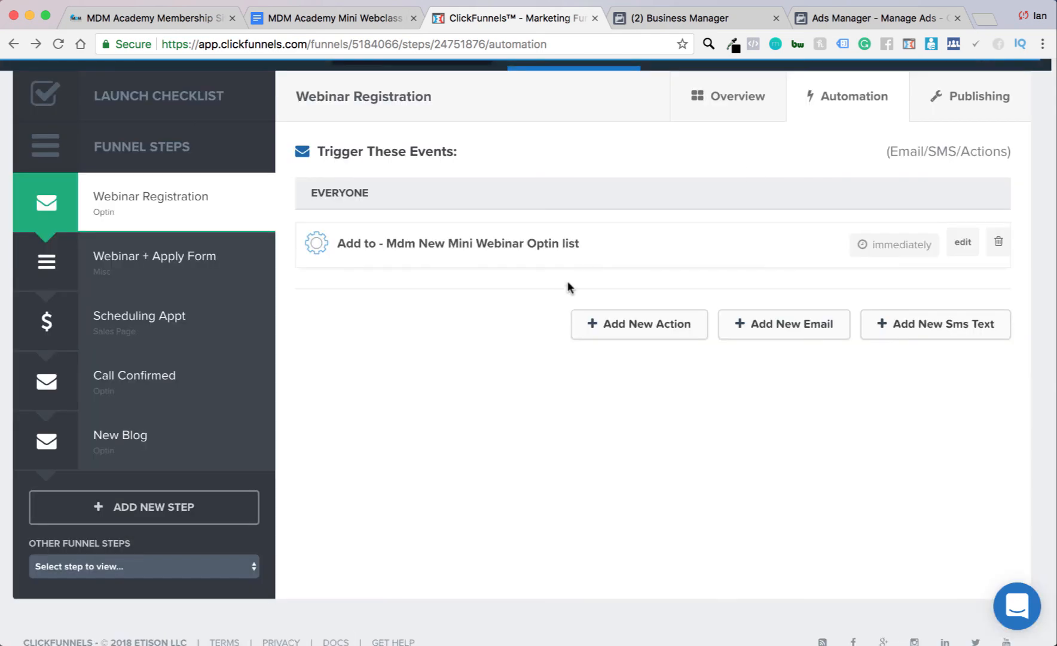
scroll(567, 282, "up", 2)
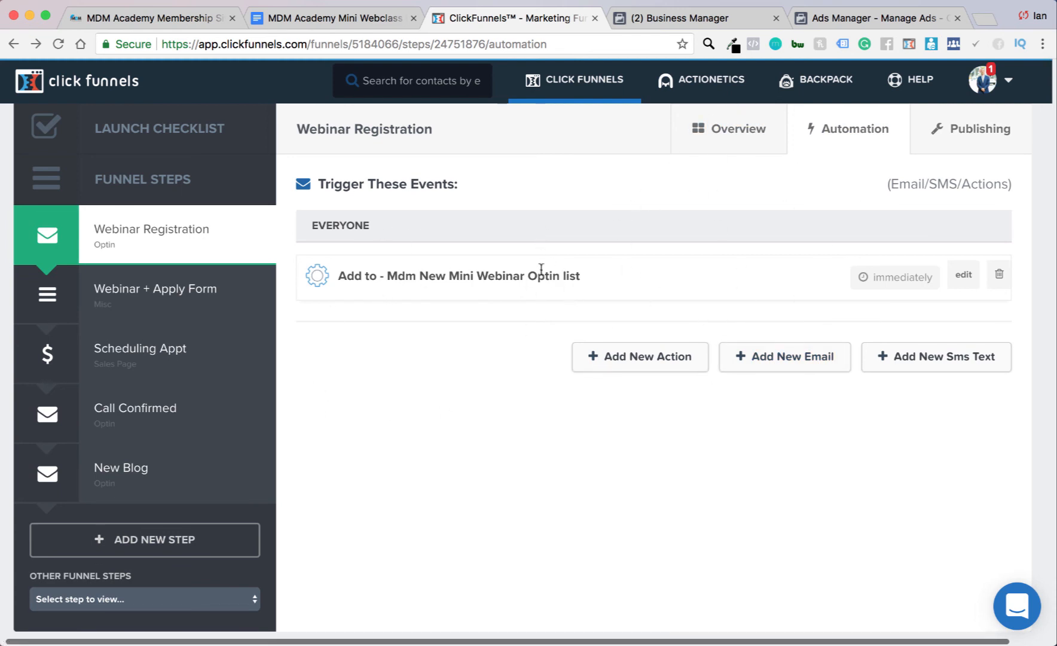
mouse_move(720, 94)
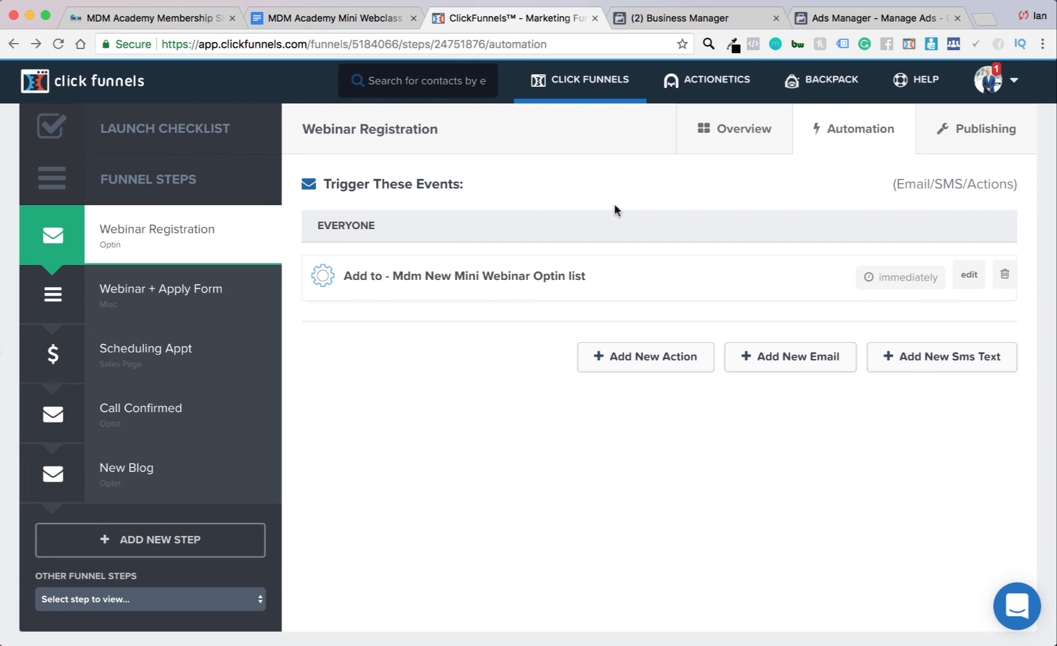
scroll(819, 370, "down", 1)
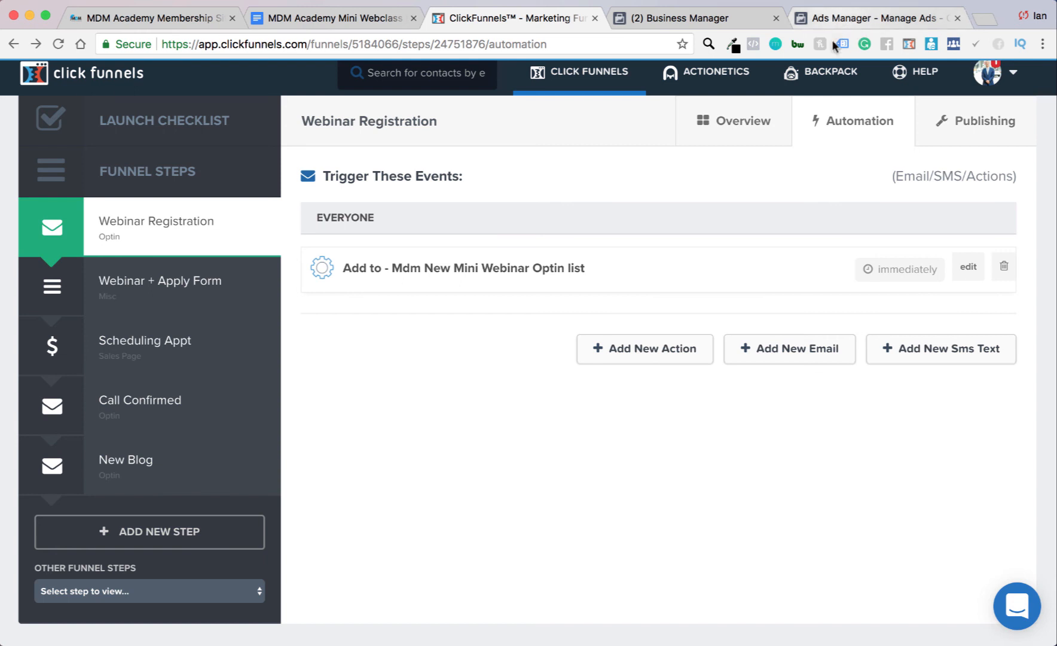
scroll(688, 199, "up", 1)
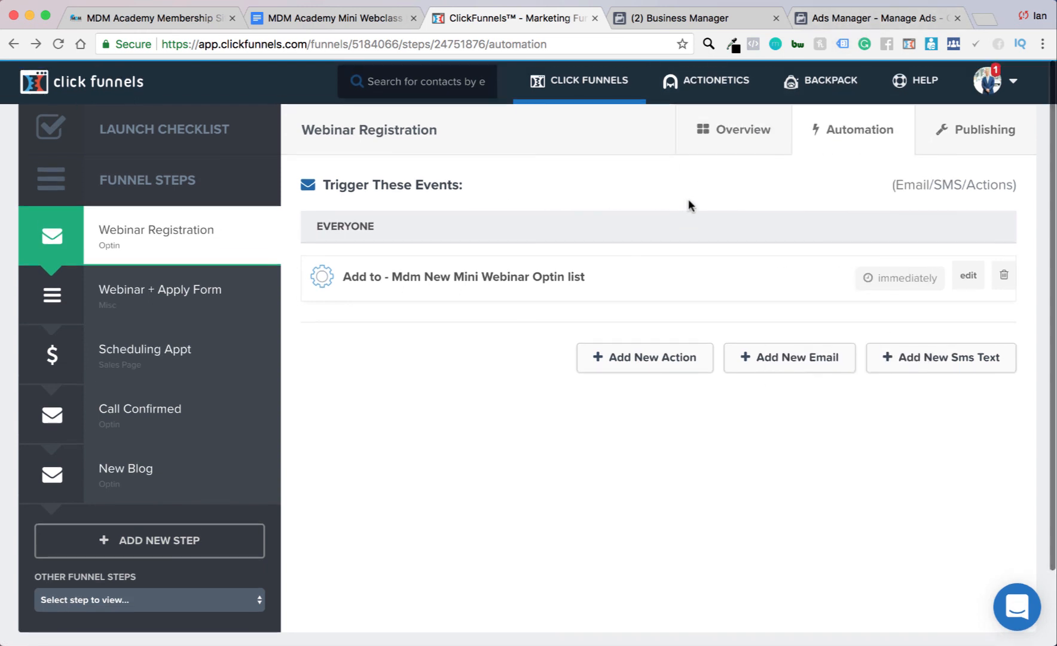